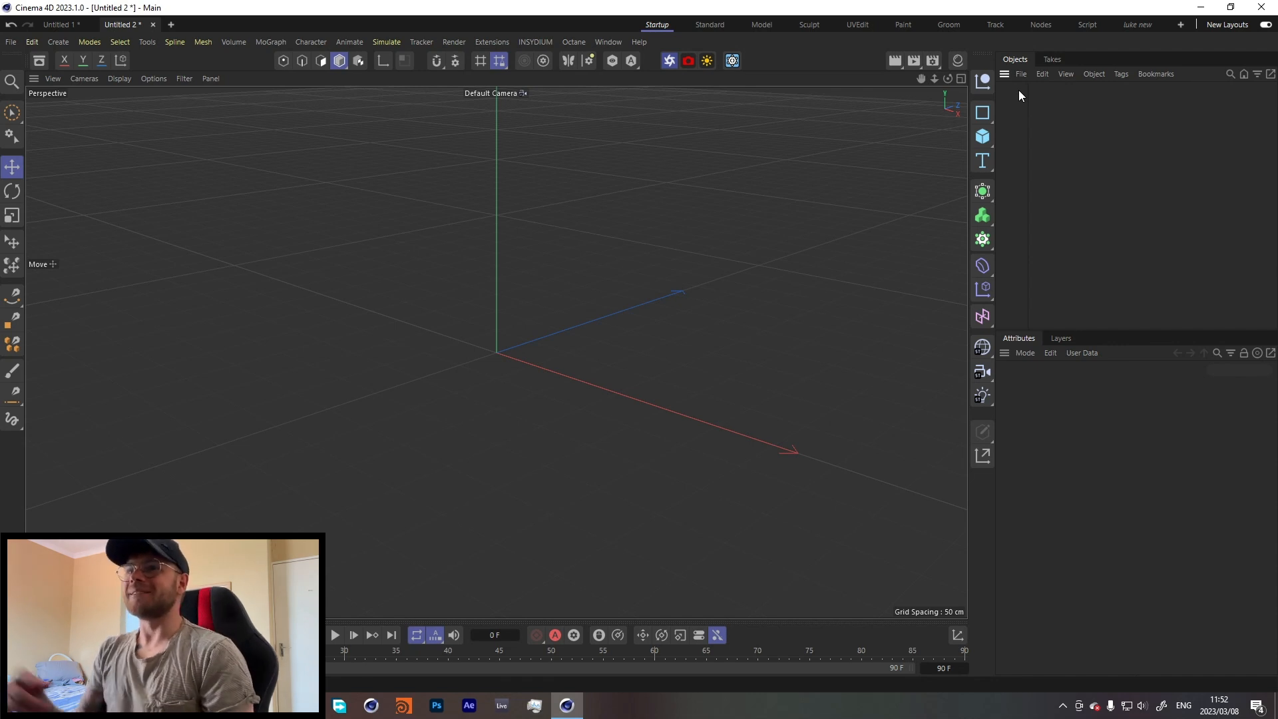
Add a cube and size it 400 cm in X, 10 cm in Y and 400 cm in Z
click(983, 139)
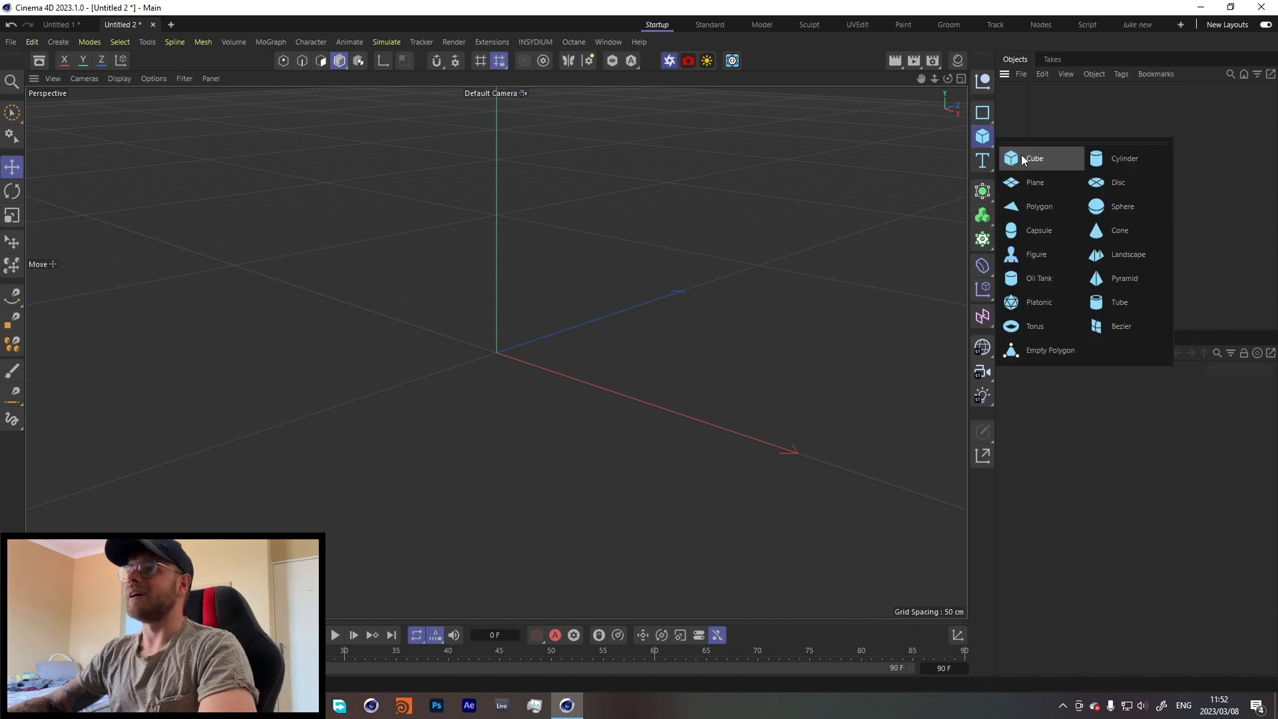
click(1021, 154)
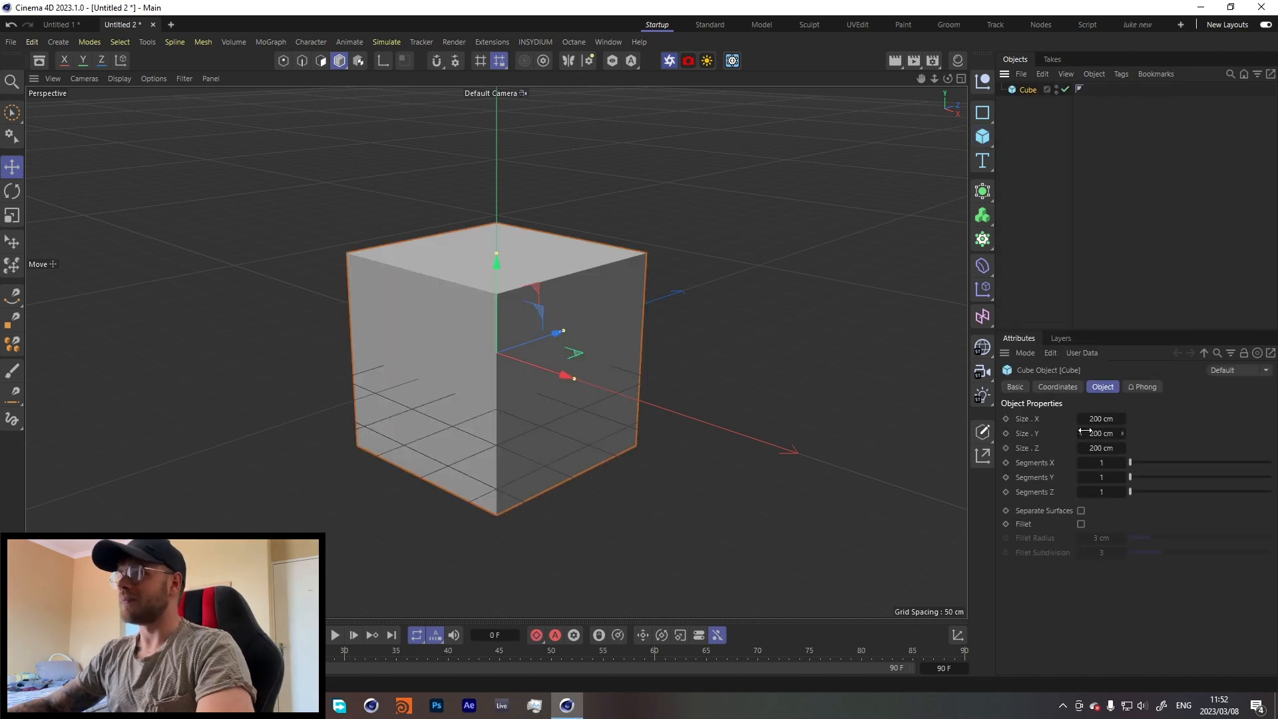
click(1101, 419)
text(400)
double_click(1107, 449)
text(400)
key(Return)
double_click(1105, 432)
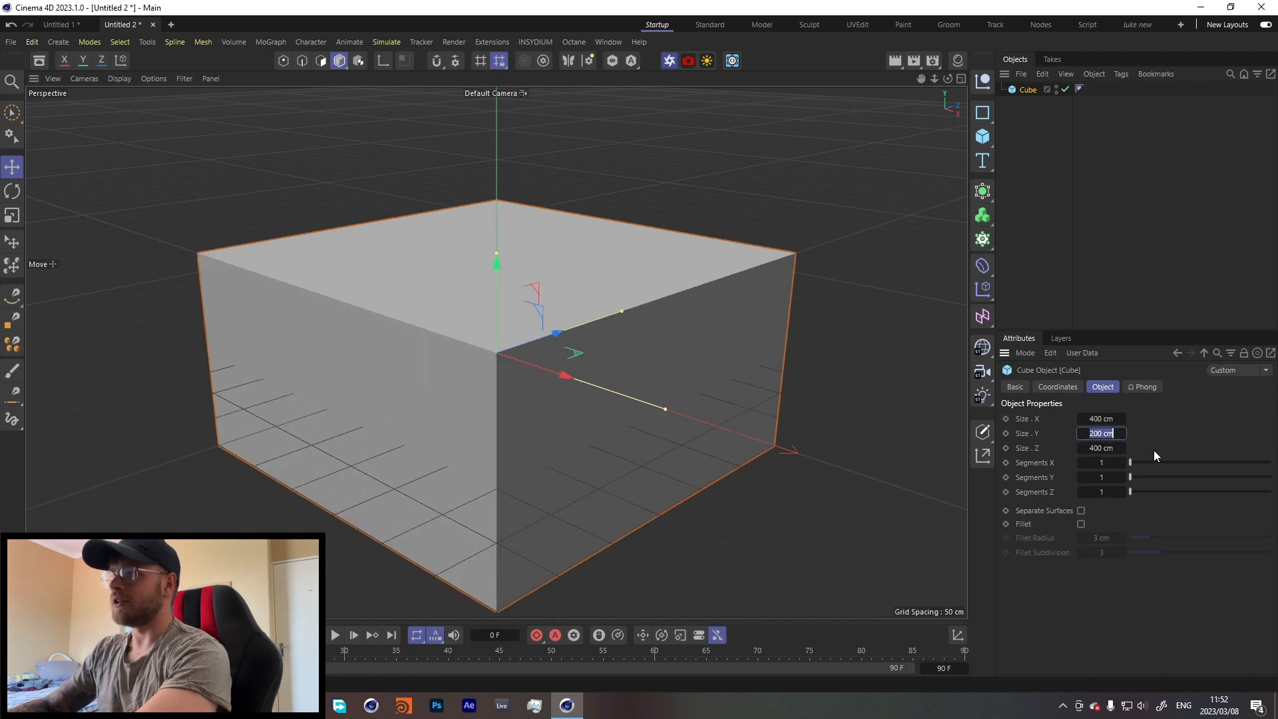
text(10)
key(Return)
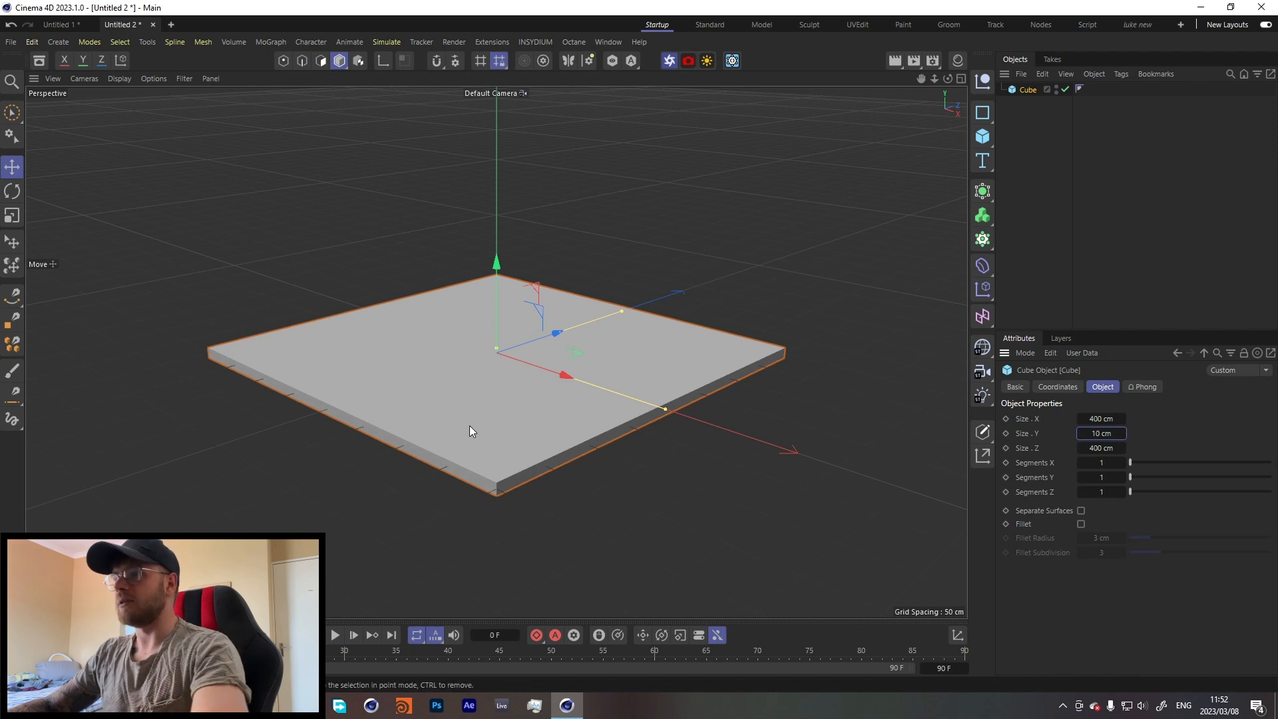
Subdivide the flat cube into 30 segments in X, 2 in Y and 30 in Z
alt+drag(488, 364, 405, 413)
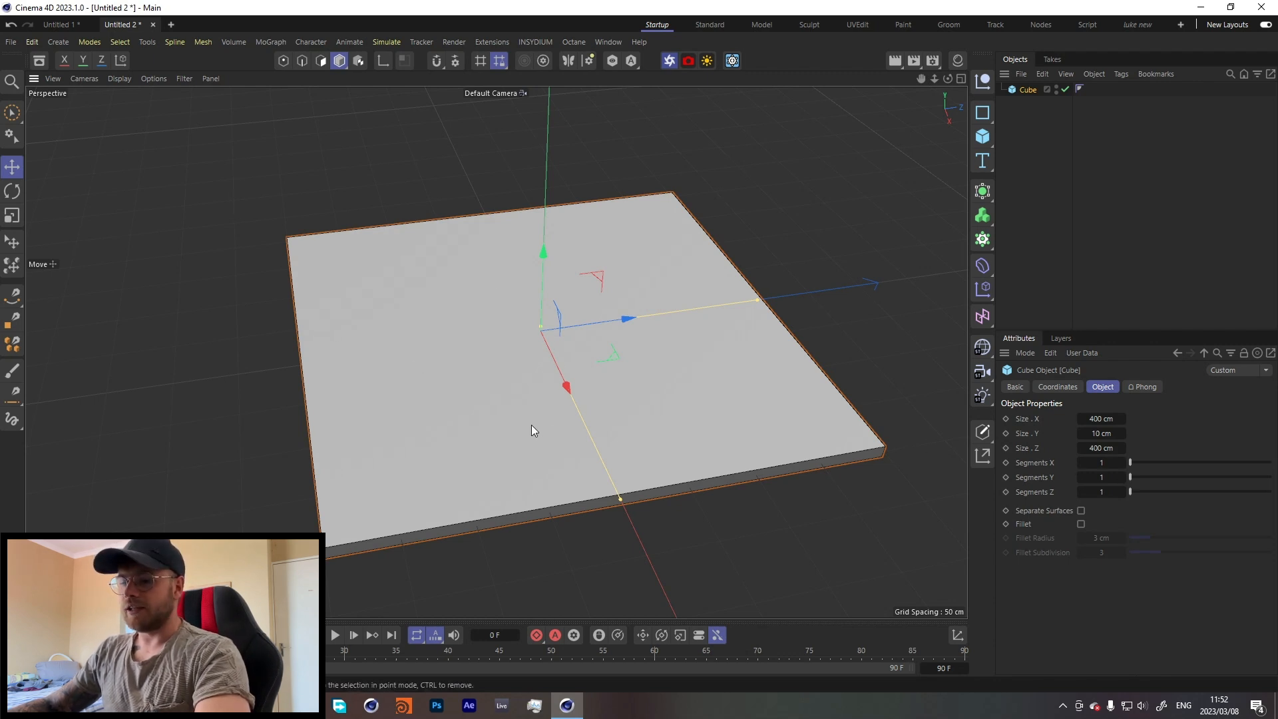
alt+drag(374, 500, 362, 426)
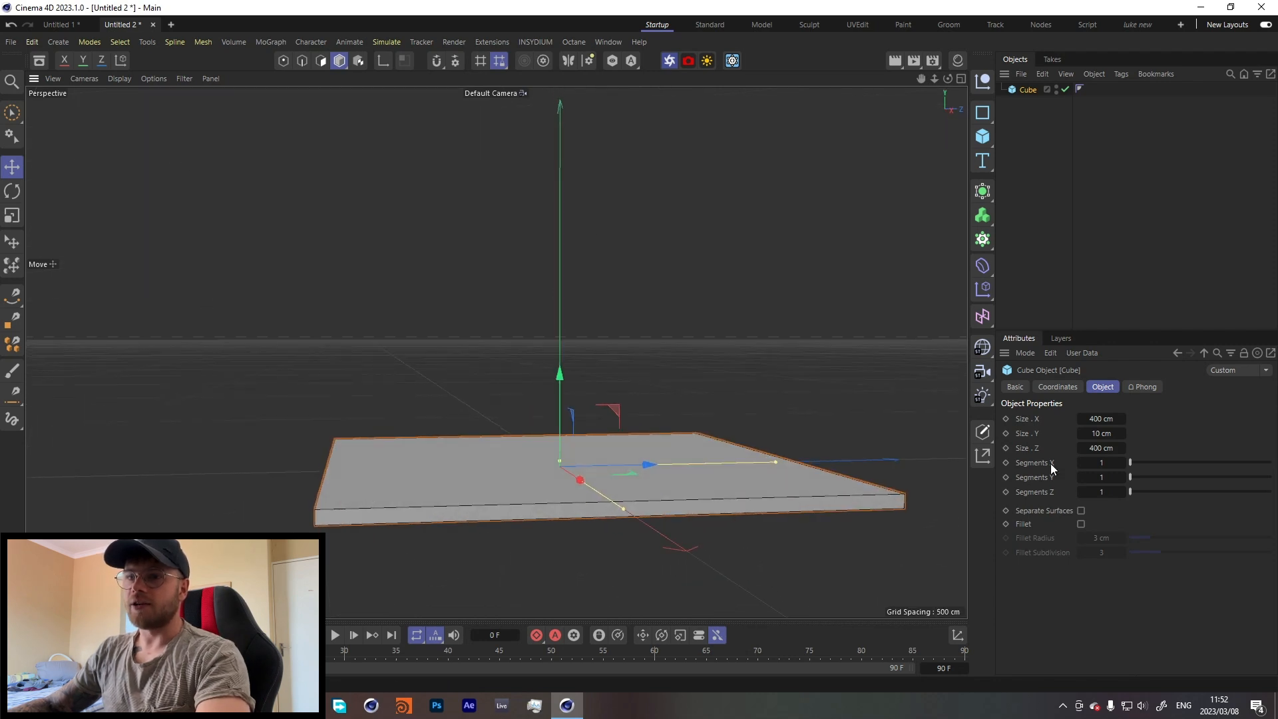
click(1122, 477)
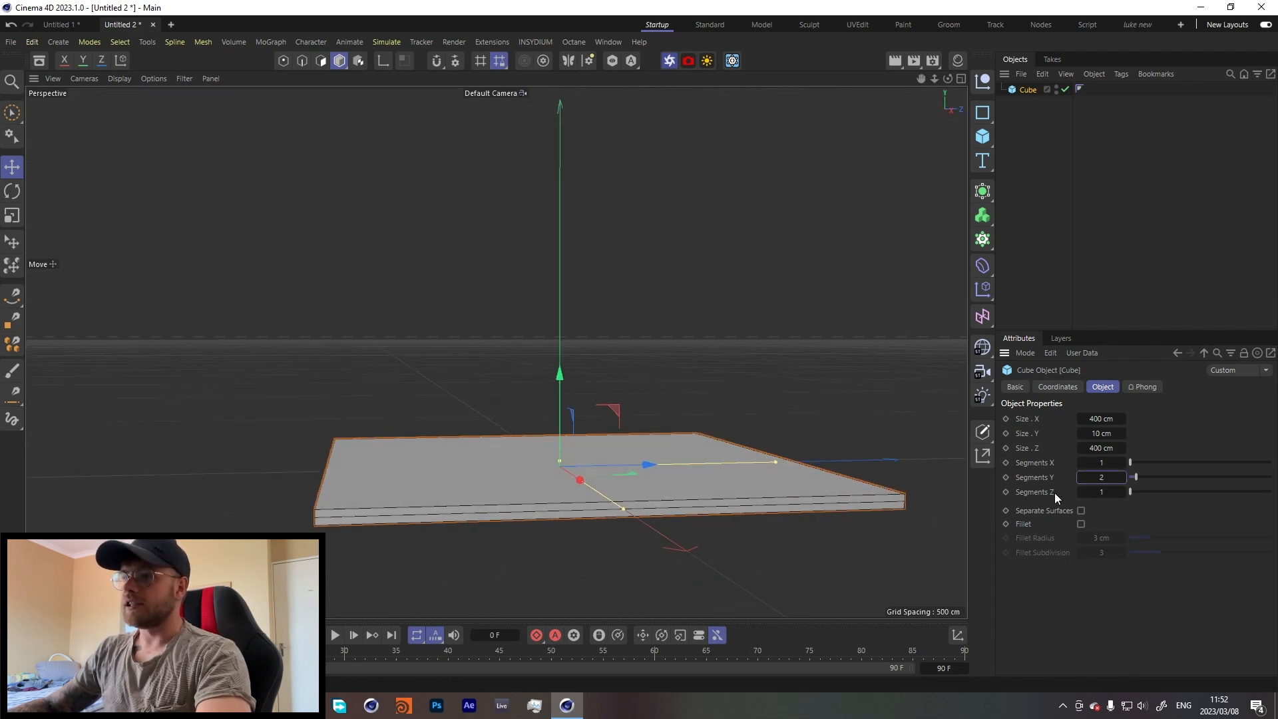
alt+drag(413, 464, 598, 444)
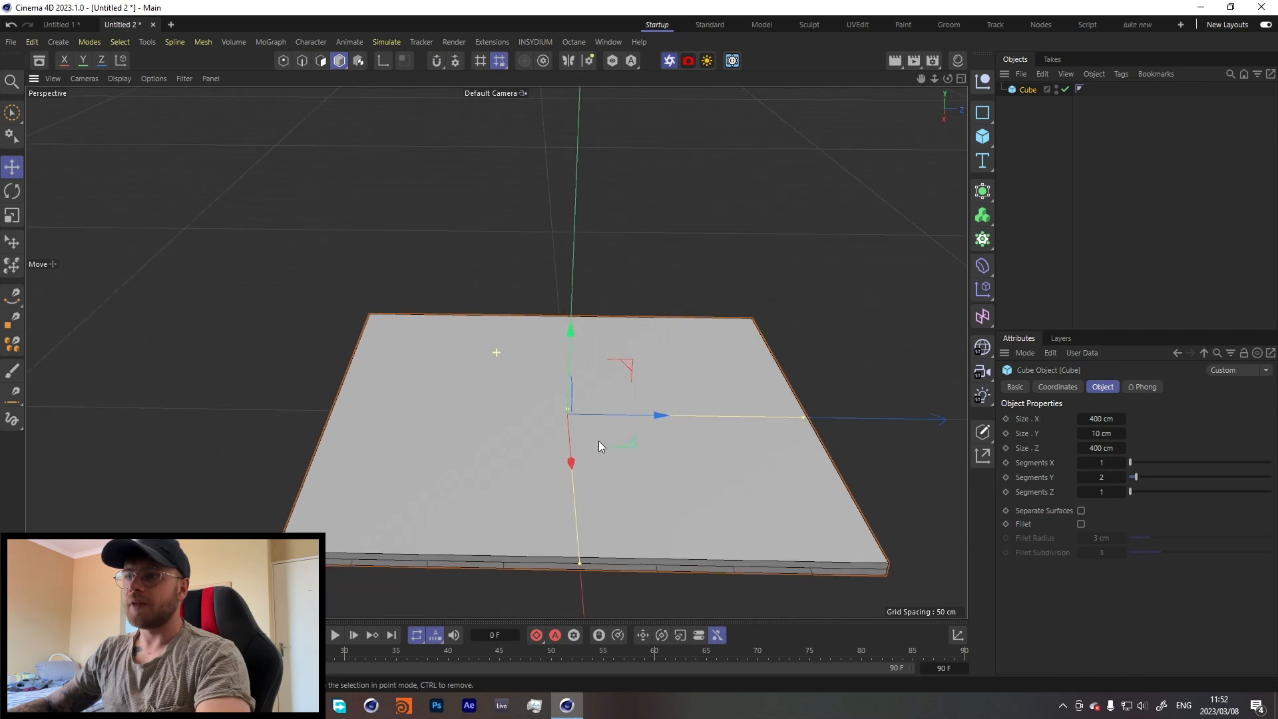
click(1107, 463)
text(30)
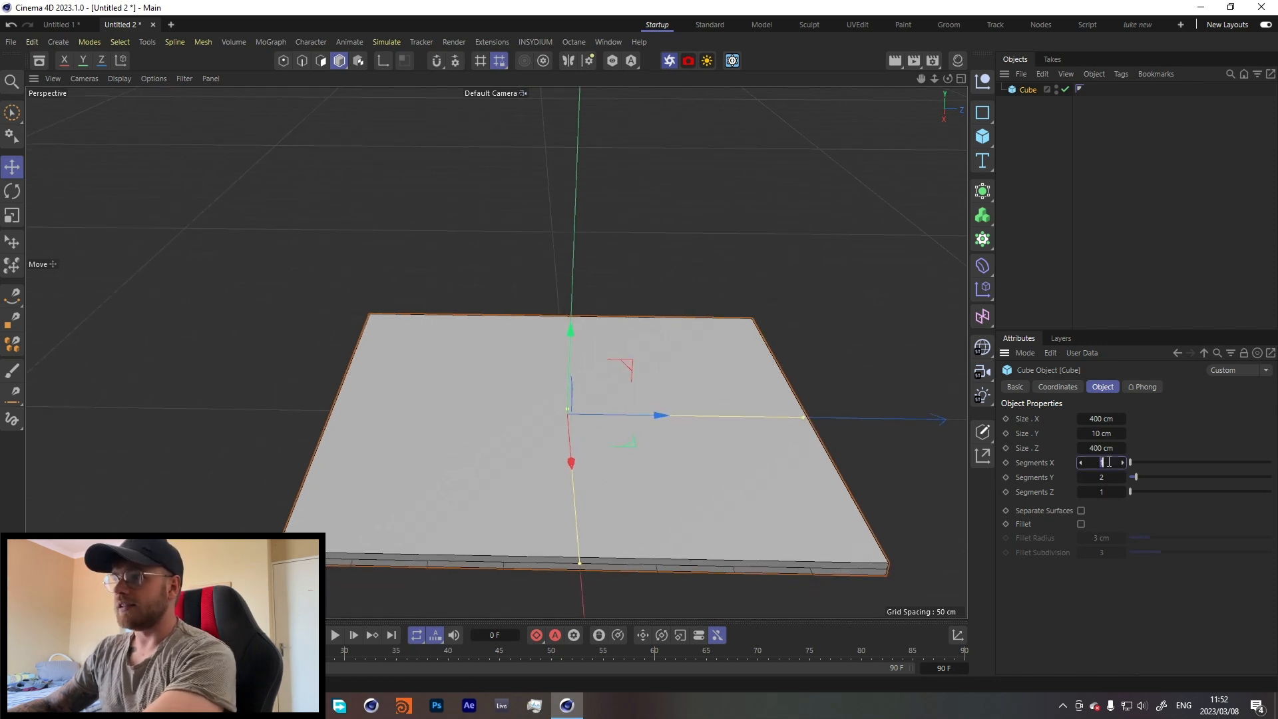
click(1101, 492)
text(30)
key(Return)
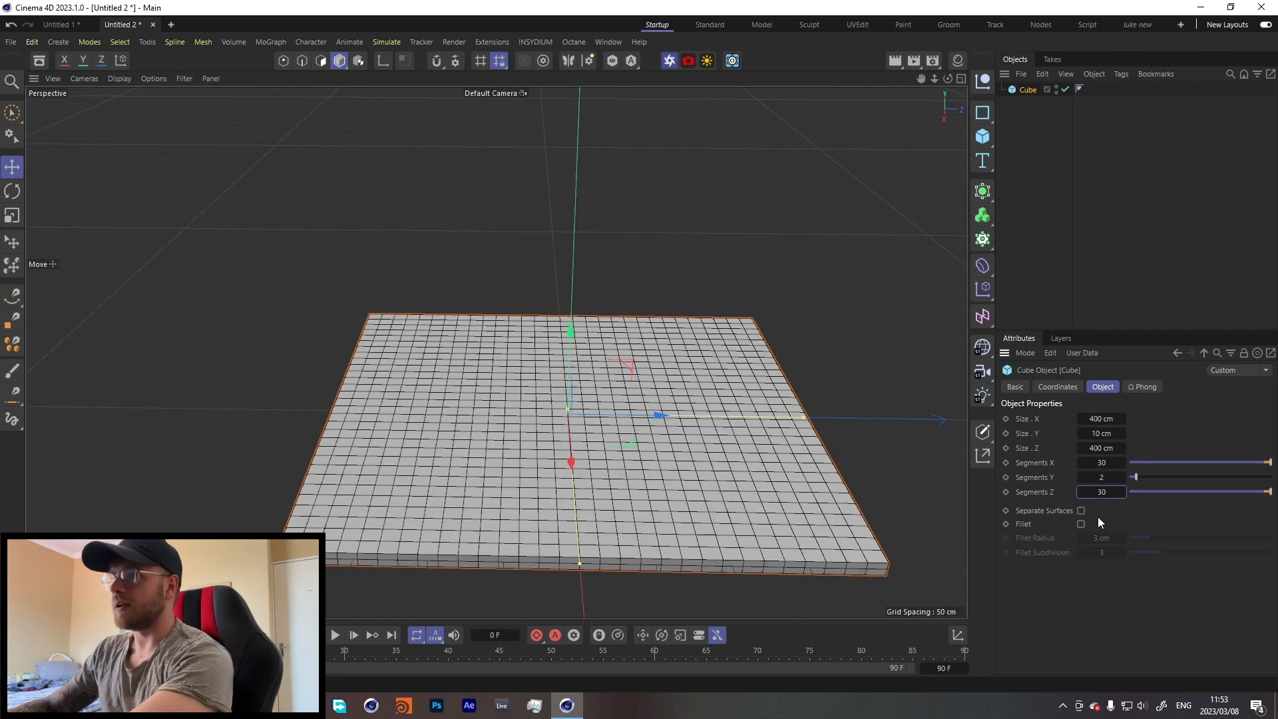
Add the Extrude node operator from the asset library as a child of the cube
alt+drag(350, 390, 434, 334)
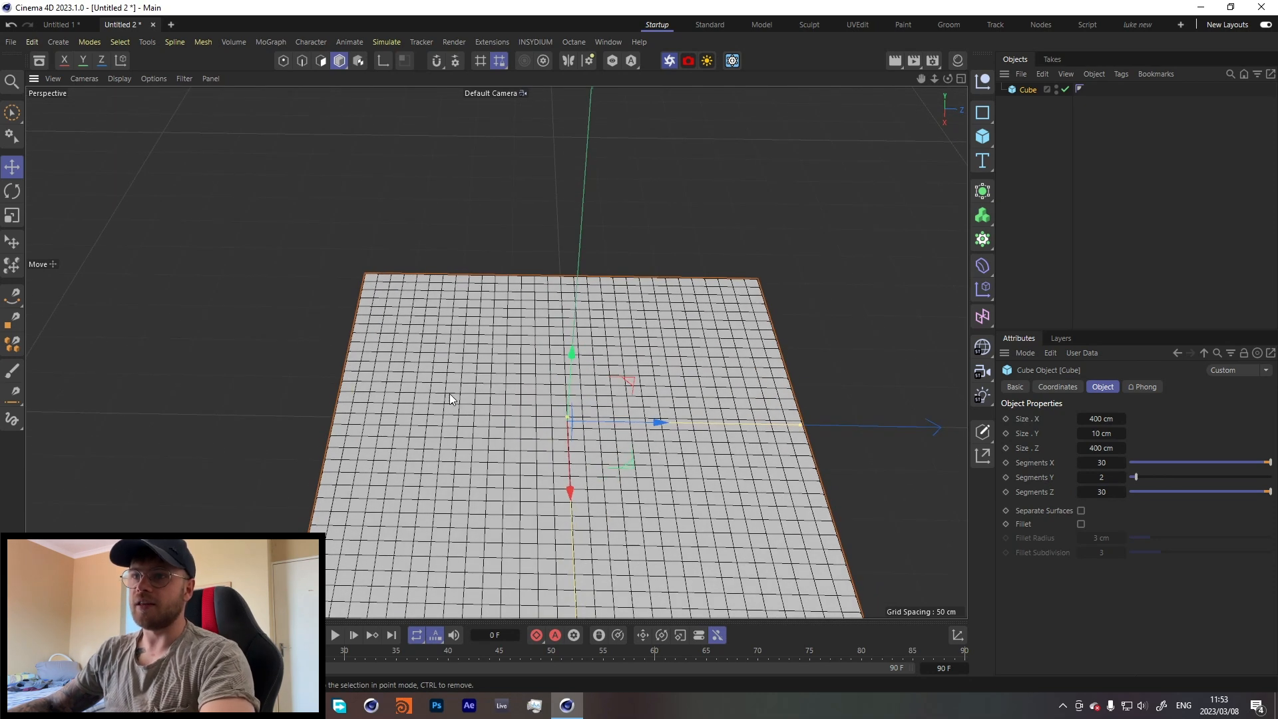
alt+middle_drag(621, 375, 616, 341)
click(39, 59)
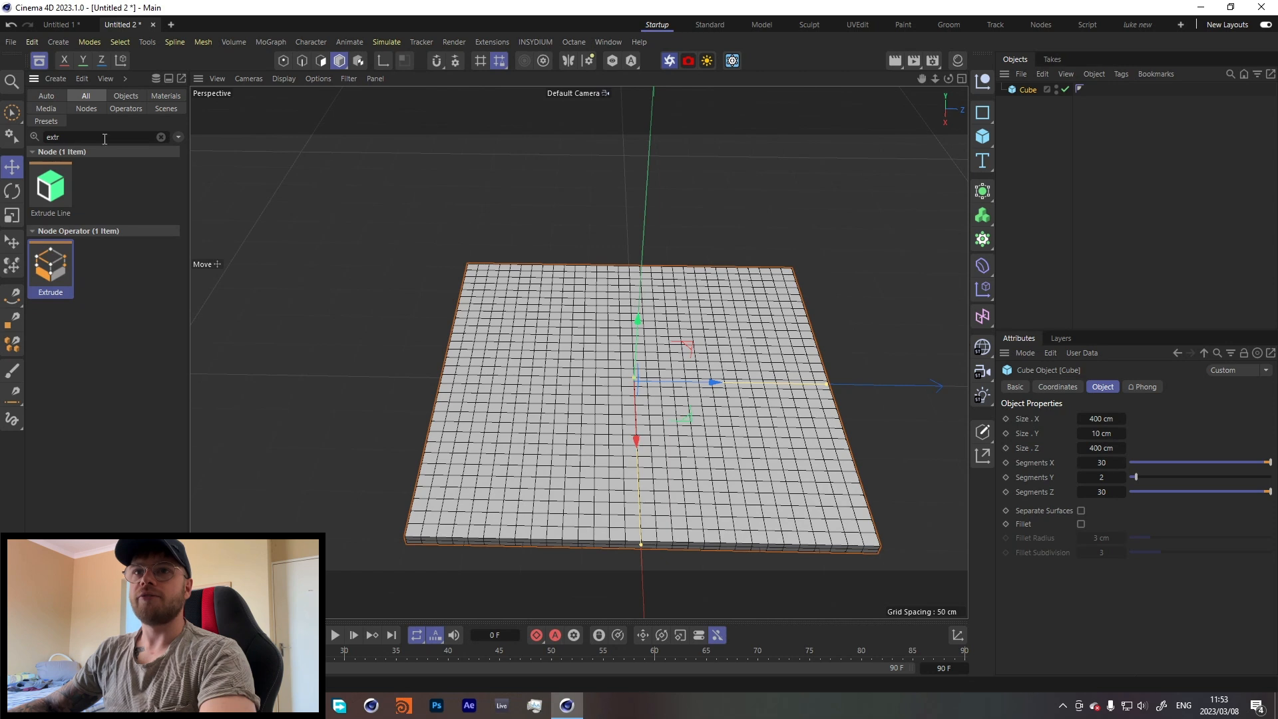
drag(50, 267, 1030, 93)
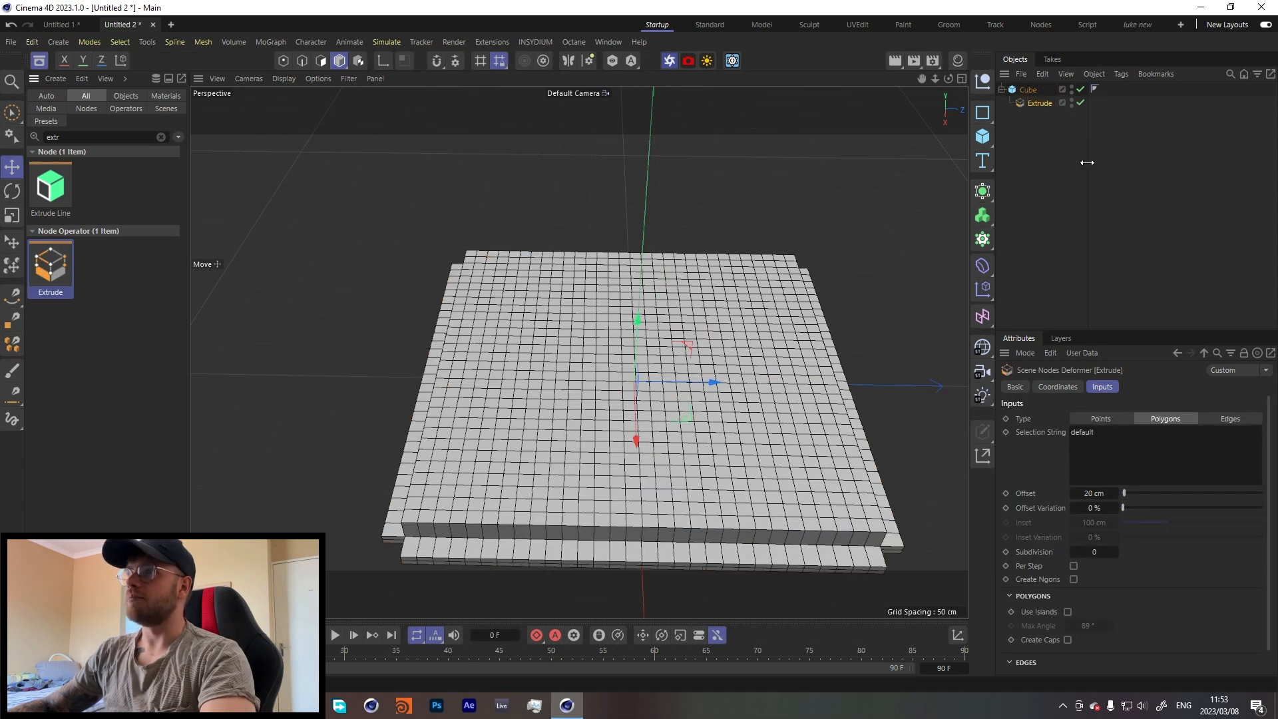
click(1036, 160)
click(42, 65)
alt+middle_drag(633, 345, 560, 243)
alt+drag(560, 242, 492, 280)
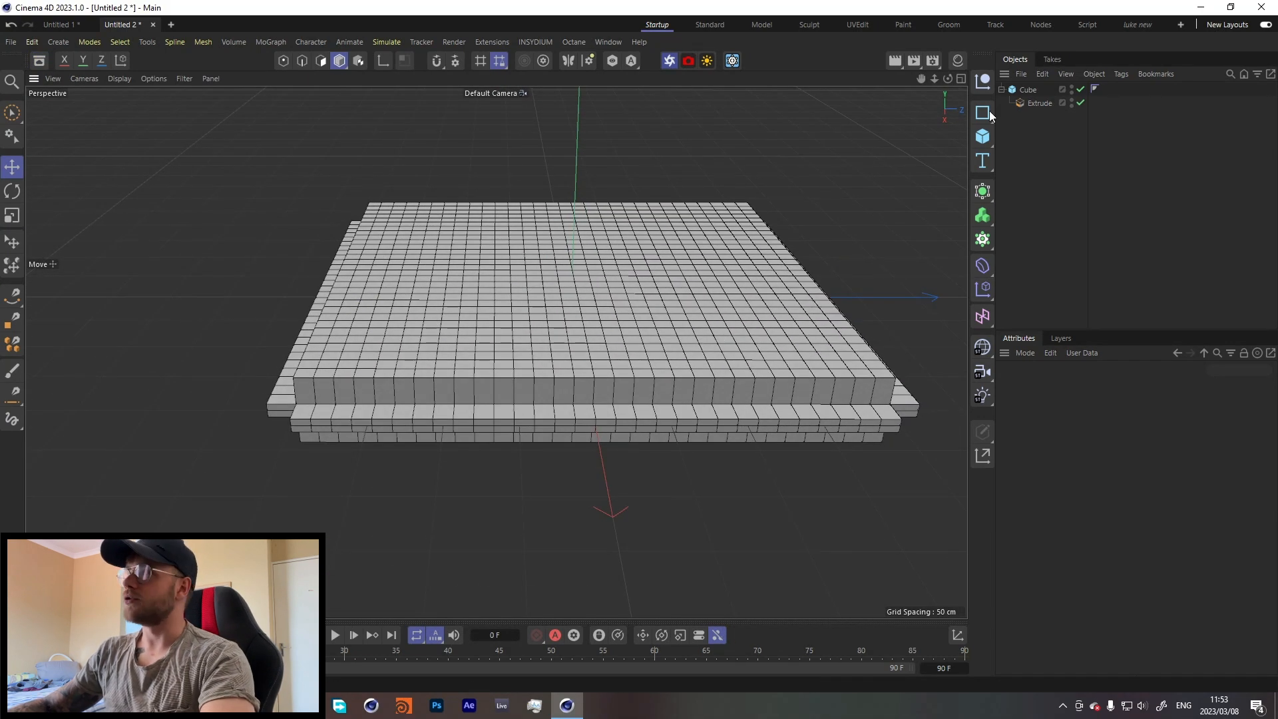
Restrict the Extrude to a single polygon by replacing its default selection string with 1
click(1035, 105)
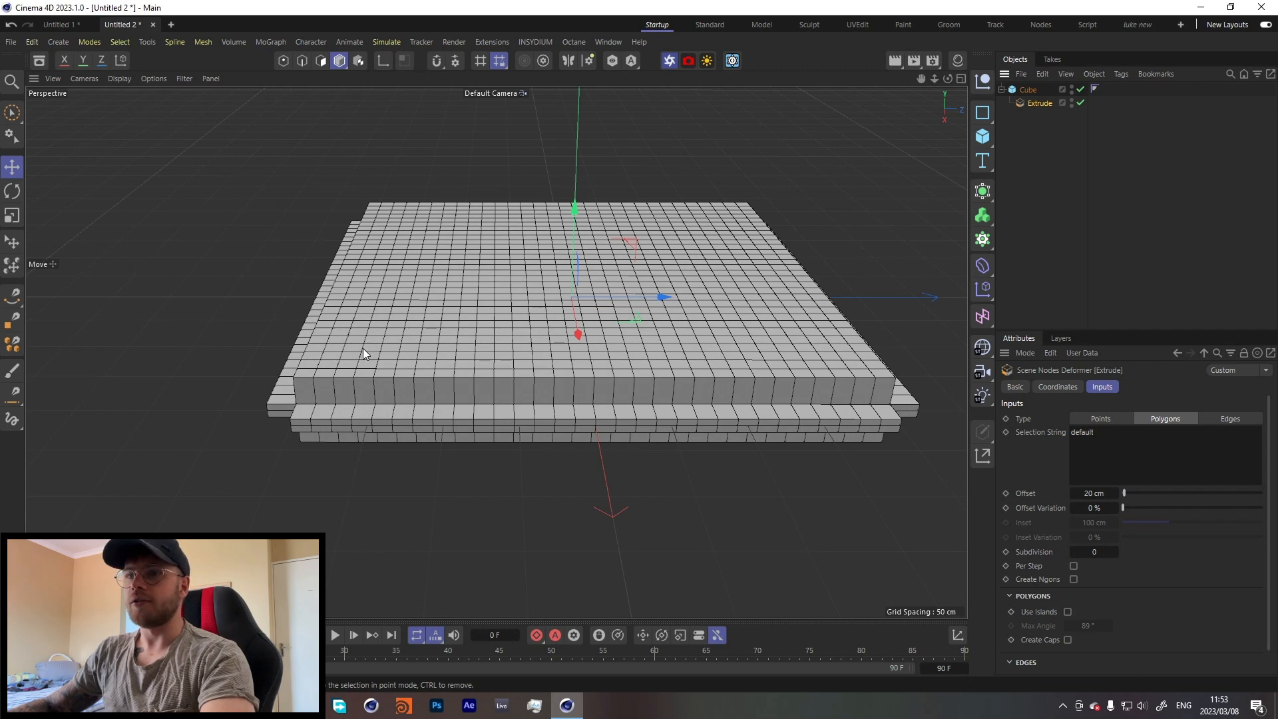
scroll(293, 389, up, 5)
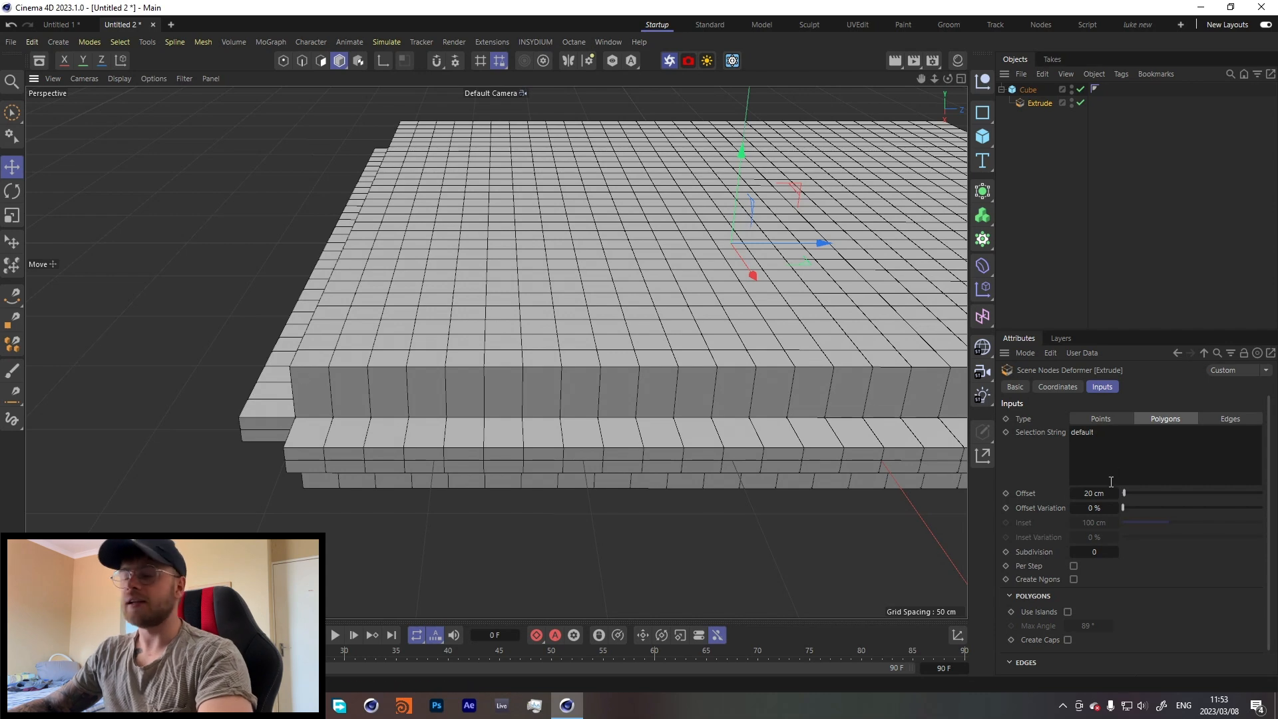
double_click(1115, 432)
key(BackSpace)
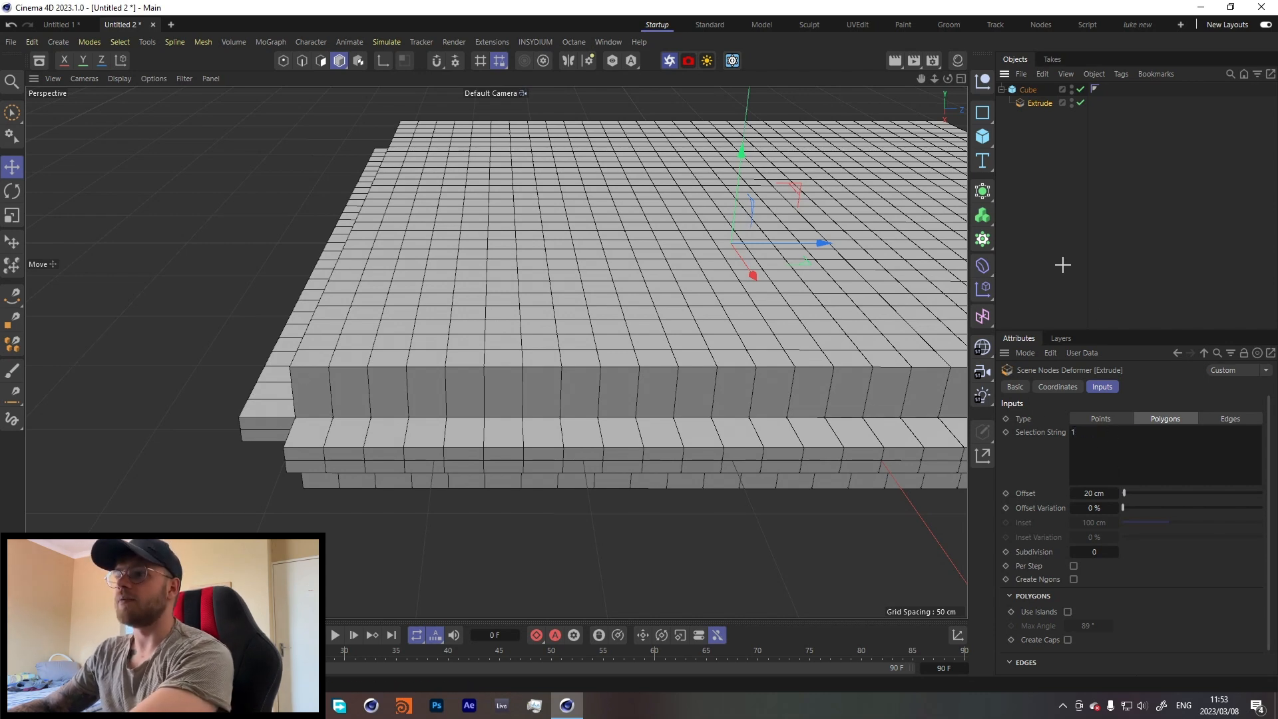
click(1064, 265)
alt+drag(414, 169, 548, 214)
scroll(397, 256, up, 2)
alt+drag(423, 249, 453, 254)
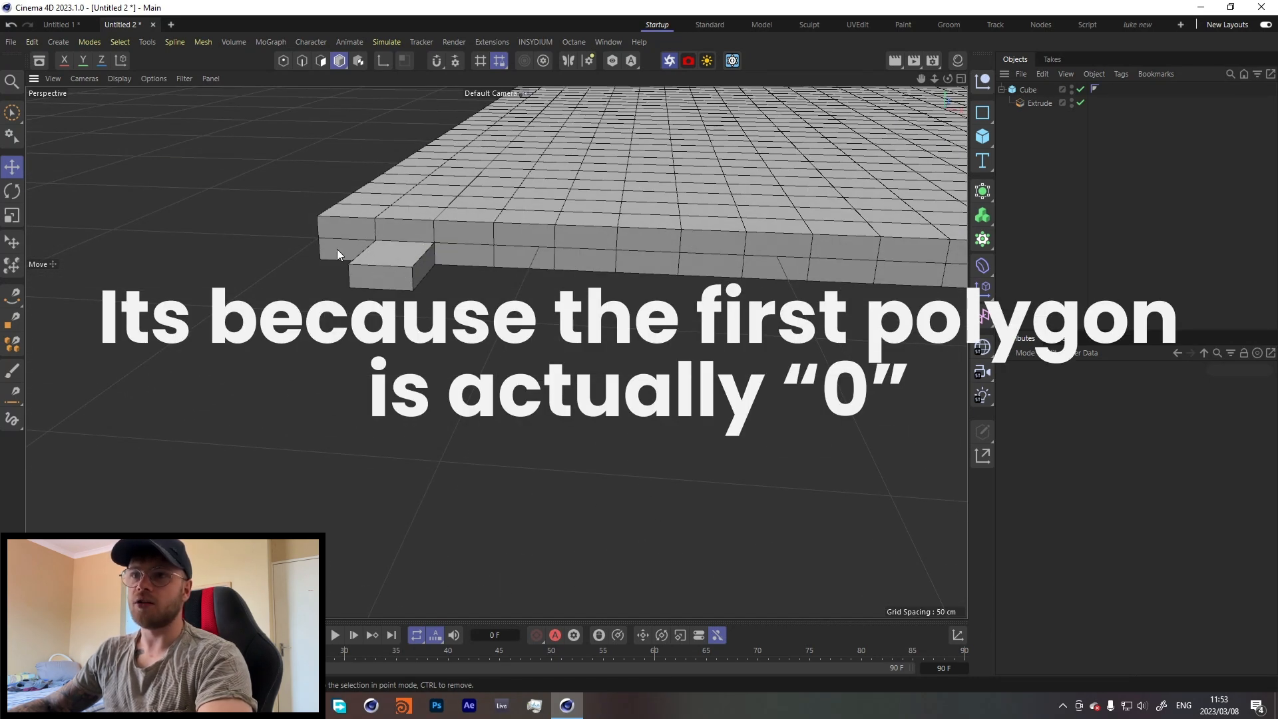
Set the Extrude's polygon selection string to 1-50 and its offset to 54 cm
click(1036, 103)
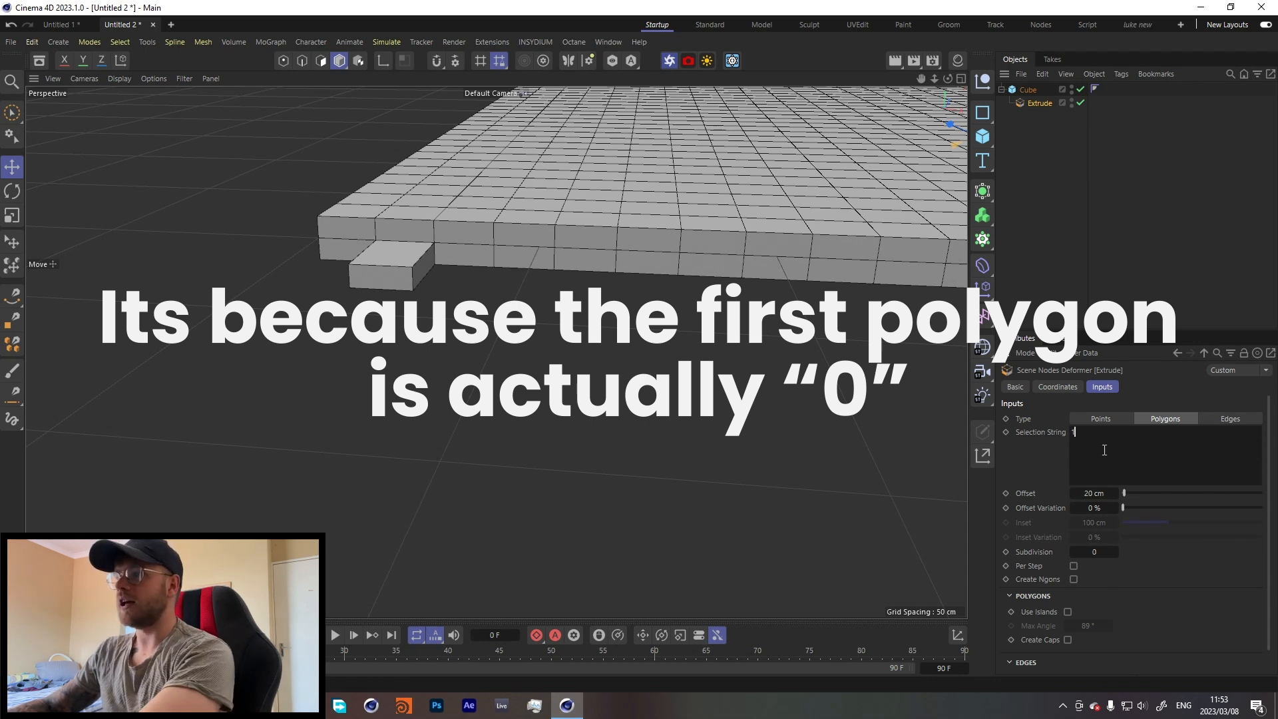
text(1-50)
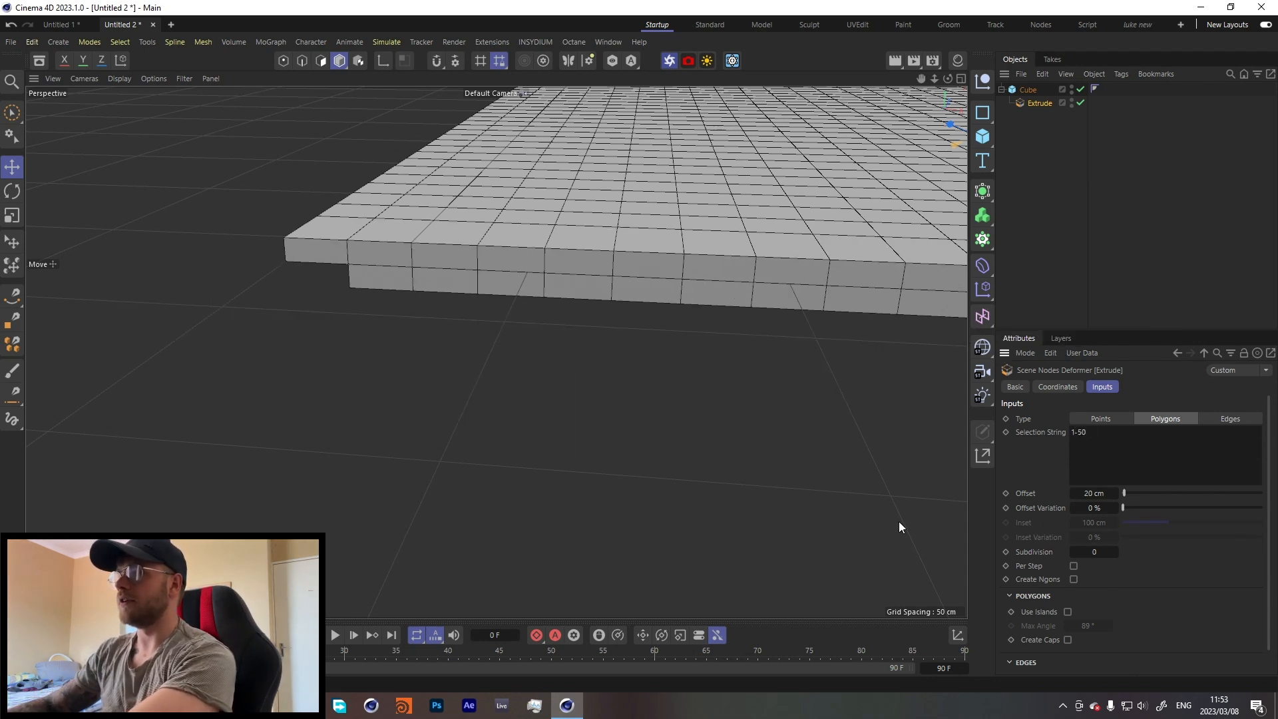
alt+middle_drag(619, 237, 519, 278)
scroll(519, 279, down, 4)
mouse_move(1125, 493)
mouse_down()
mouse_move(1163, 490)
mouse_move(1128, 492)
mouse_up()
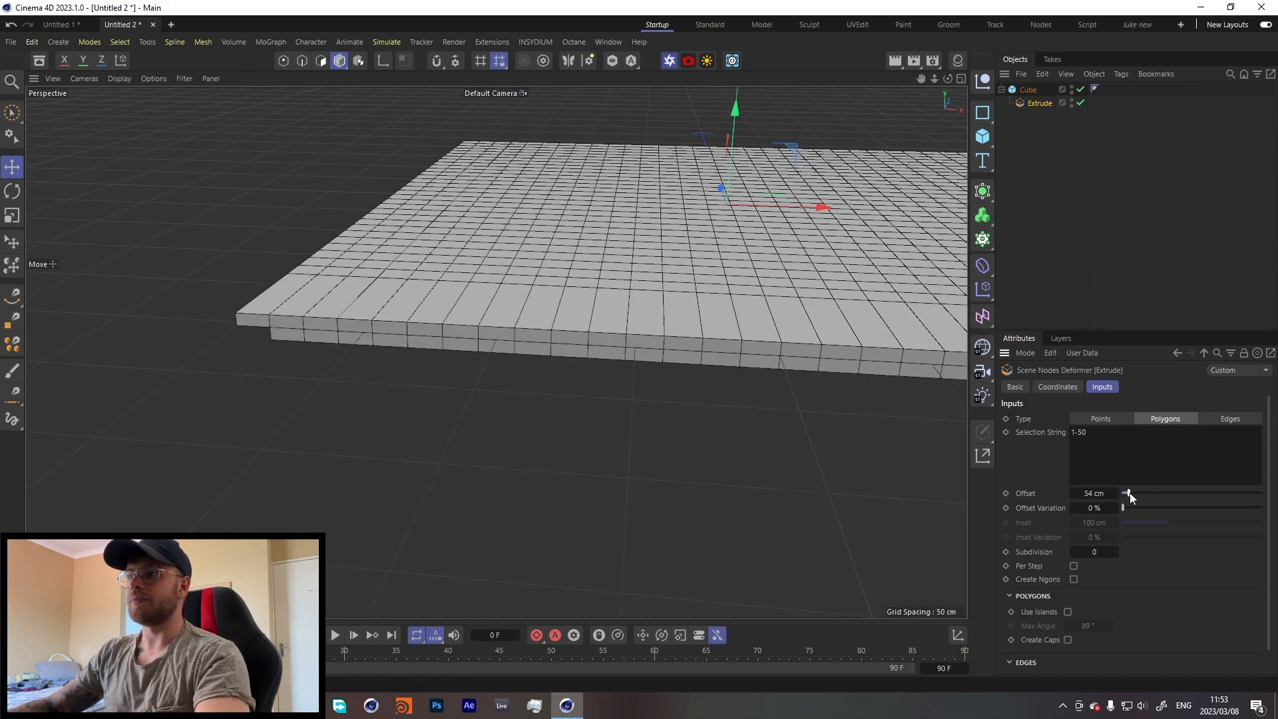
alt+drag(566, 295, 393, 238)
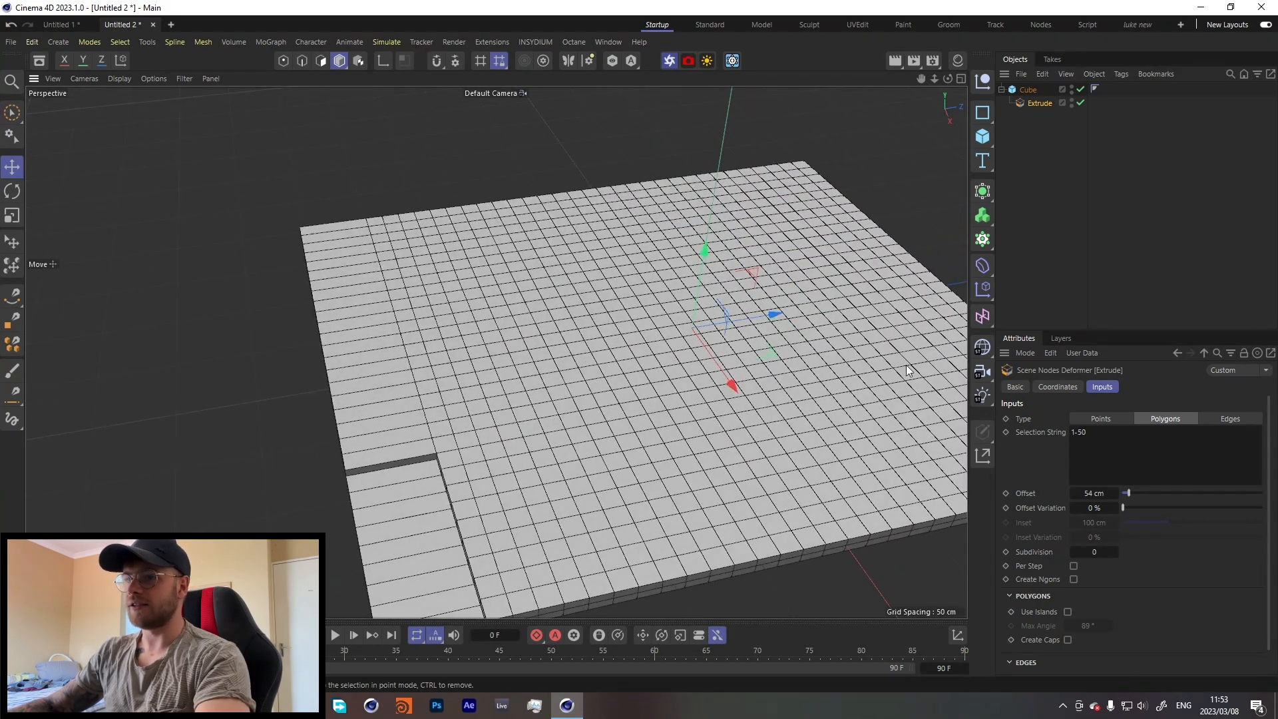
alt+middle_drag(724, 321, 644, 358)
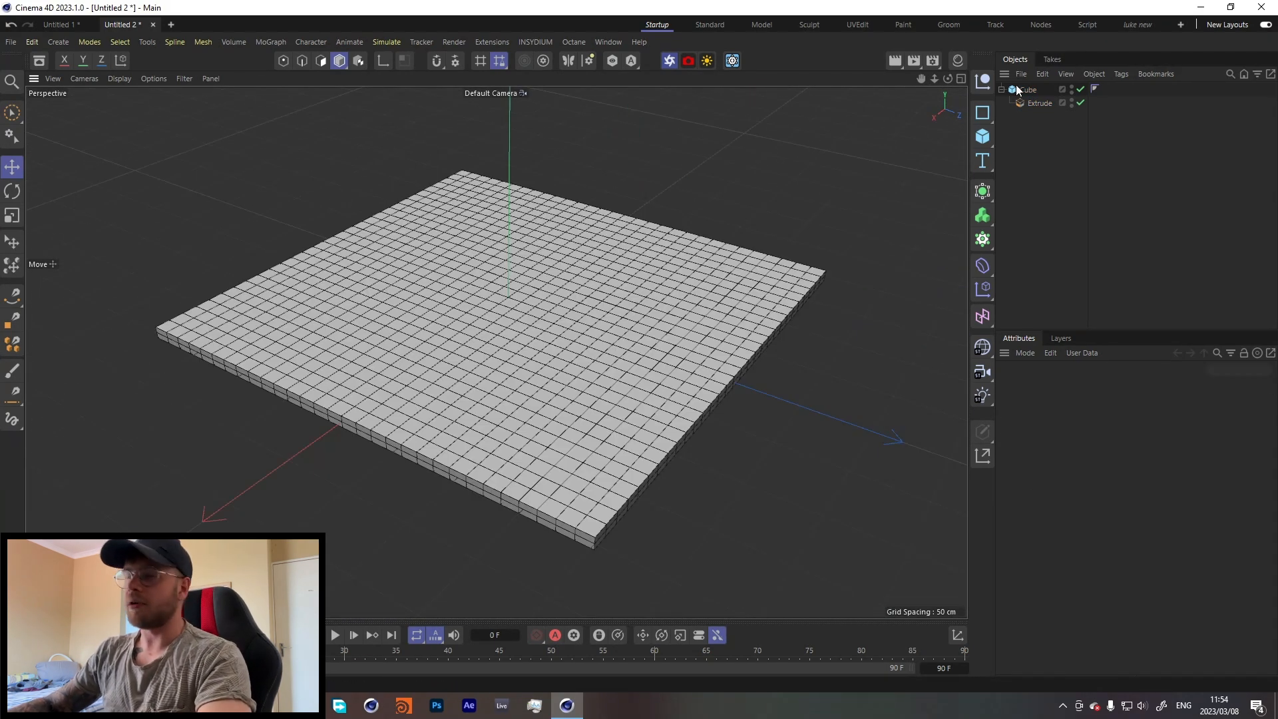
Replace the Extrude's selection string with 240 to extrude one polygon at the corner of the top face
click(1038, 103)
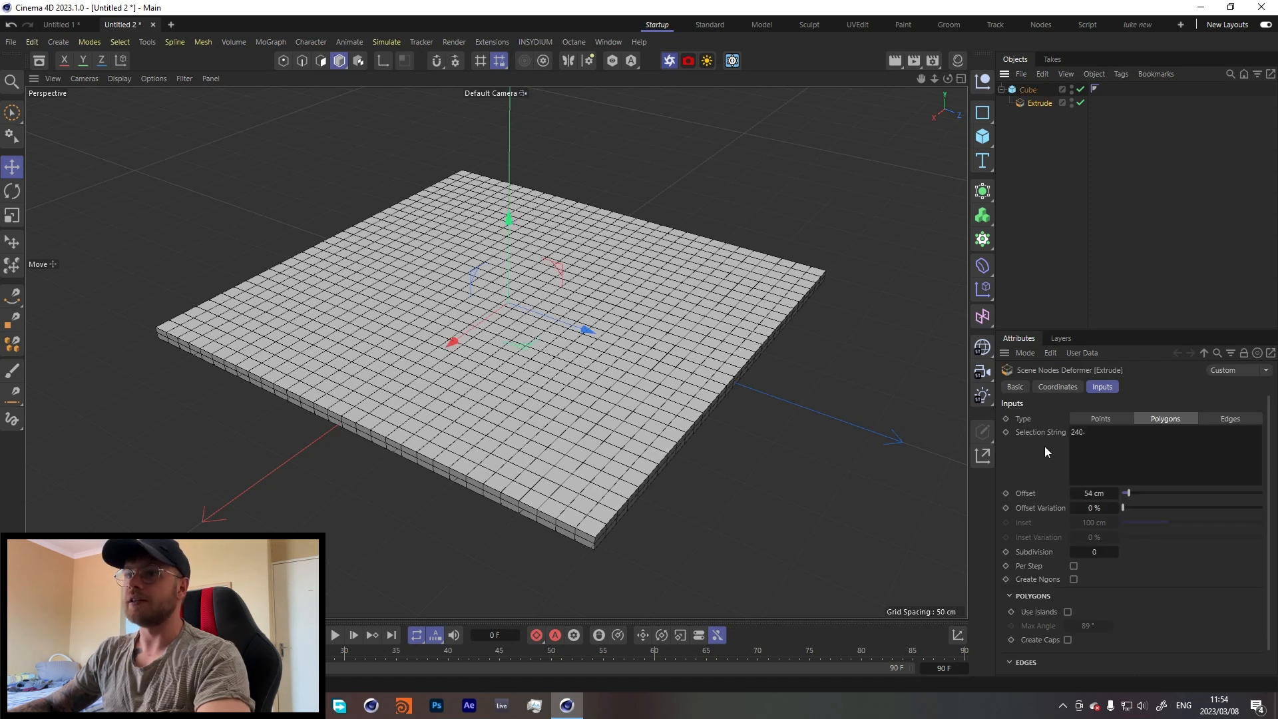
drag(1105, 437, 1041, 434)
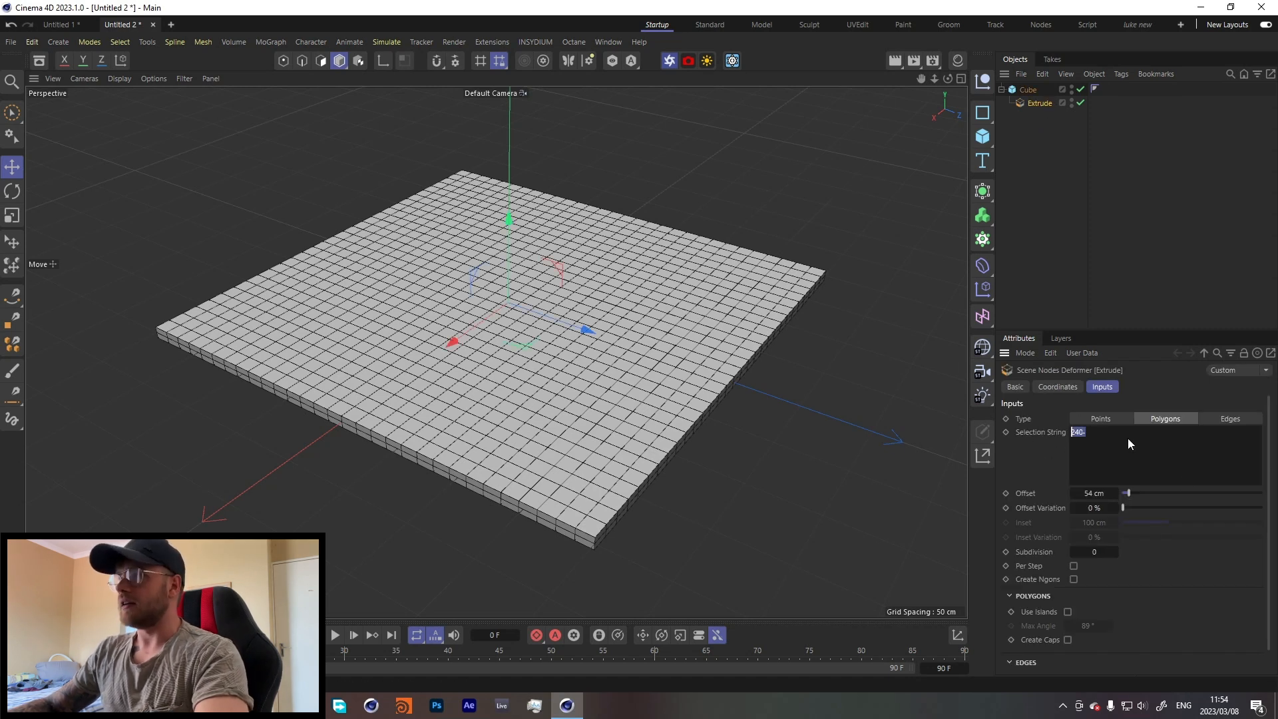
text(240)
click(1097, 258)
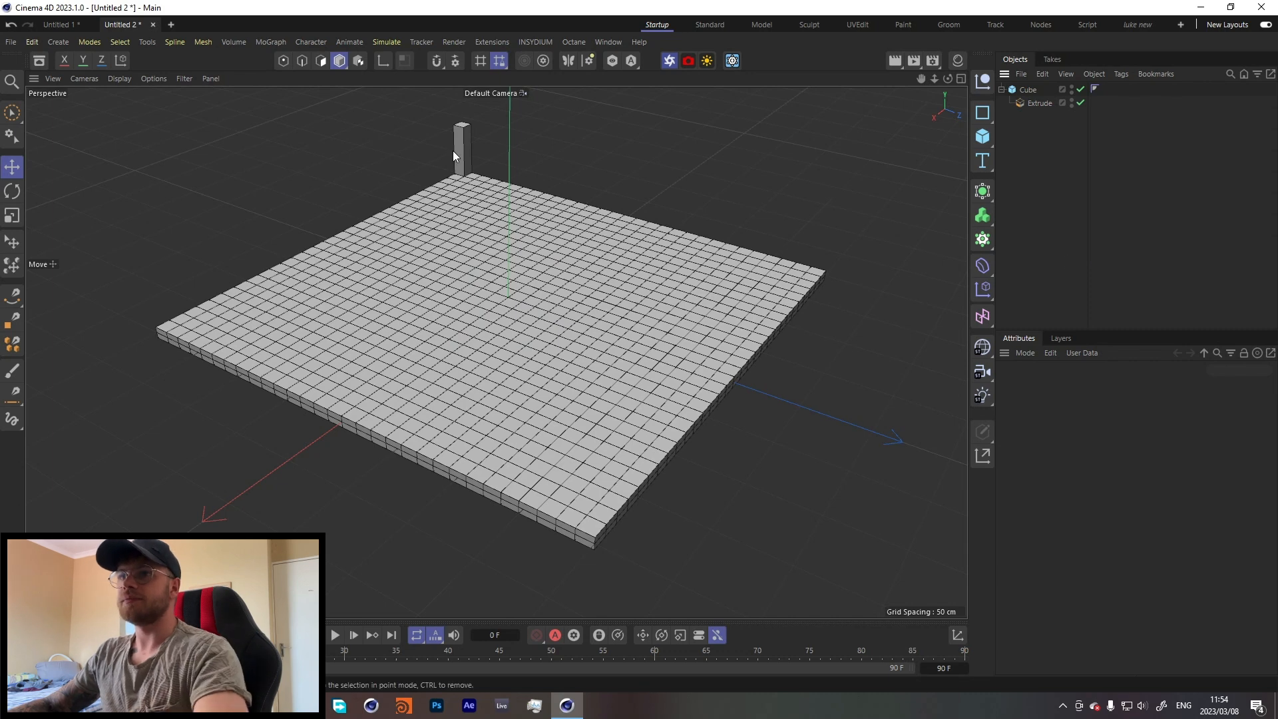
alt+drag(462, 162, 465, 197)
Extend the Extrude's selection string to 240-1139 so it covers all polygons of the cube's top face
click(1039, 103)
click(1098, 431)
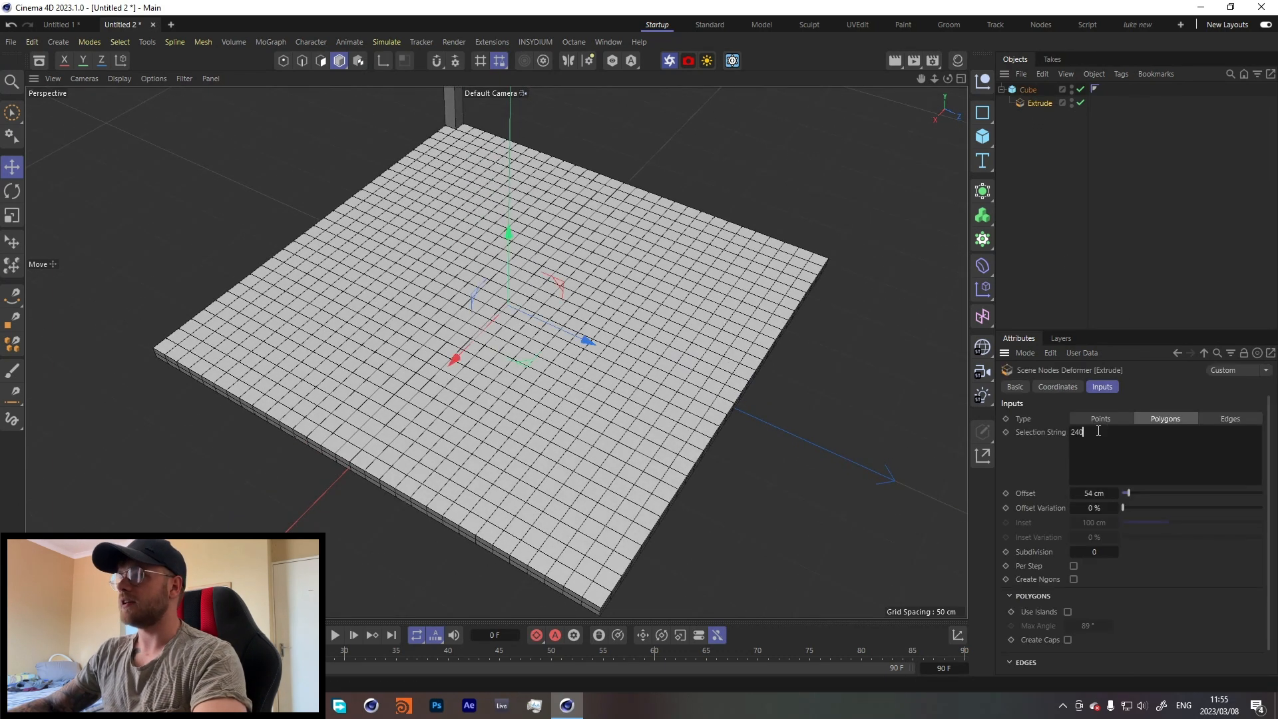
text(-1139)
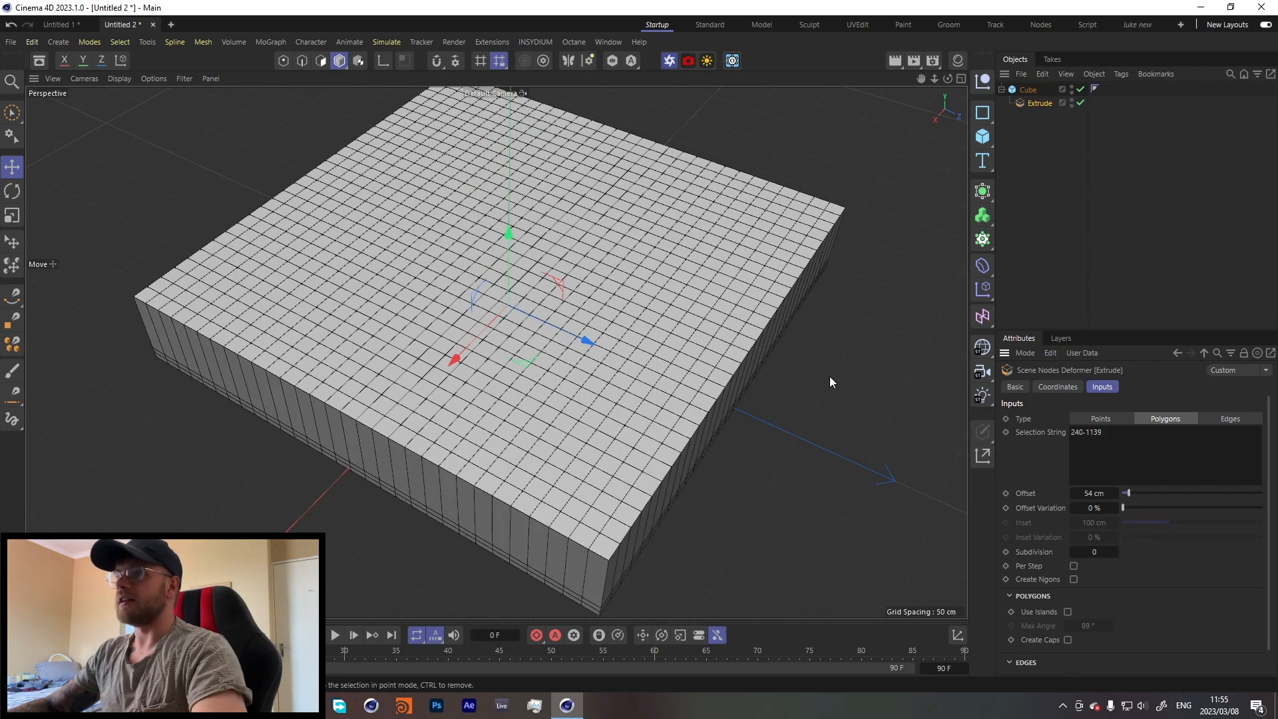
alt+drag(829, 377, 482, 332)
alt+drag(730, 386, 533, 426)
Place the cube with its Extrude inside a new Subdivision Surface
click(1026, 91)
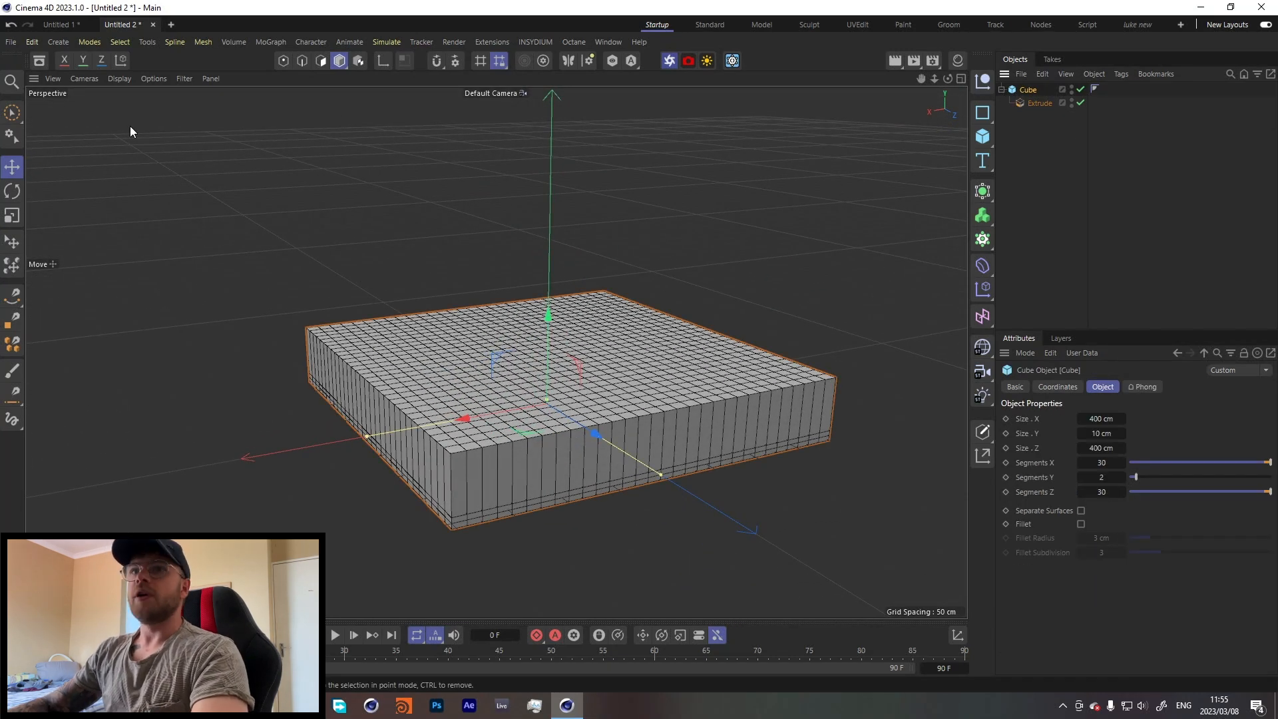
alt+click(983, 192)
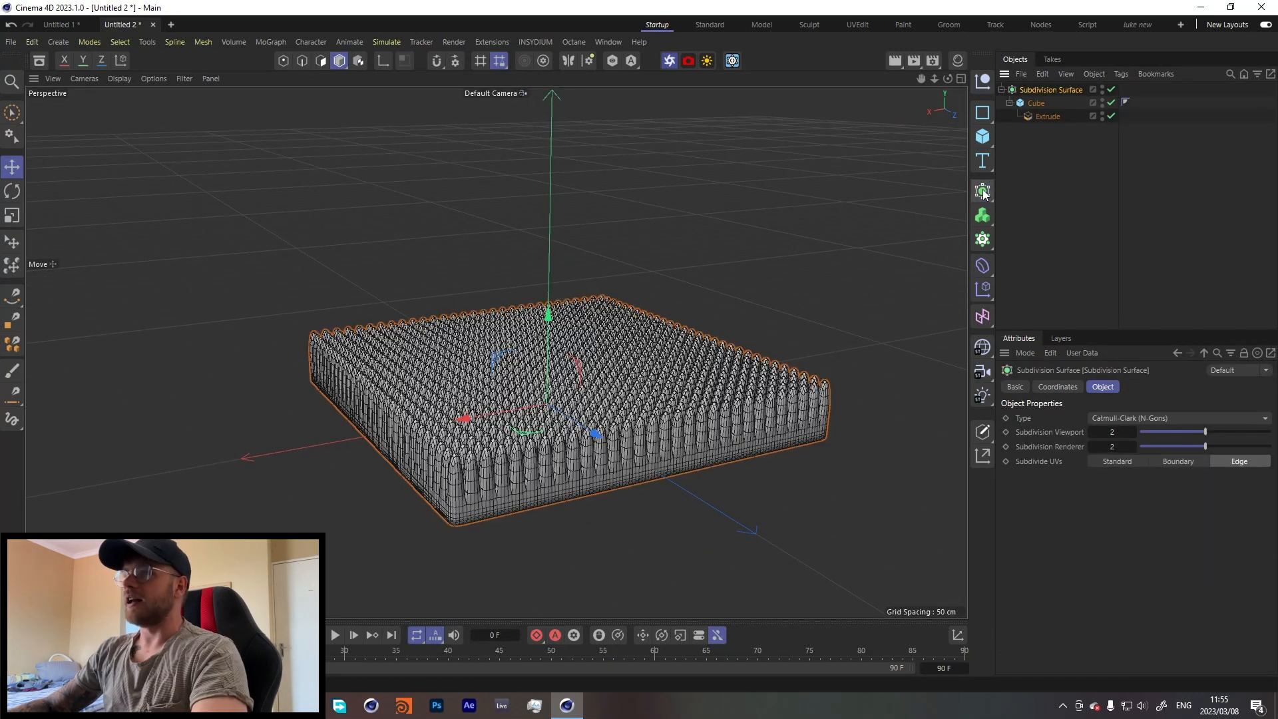
click(1060, 191)
alt+drag(540, 420, 439, 460)
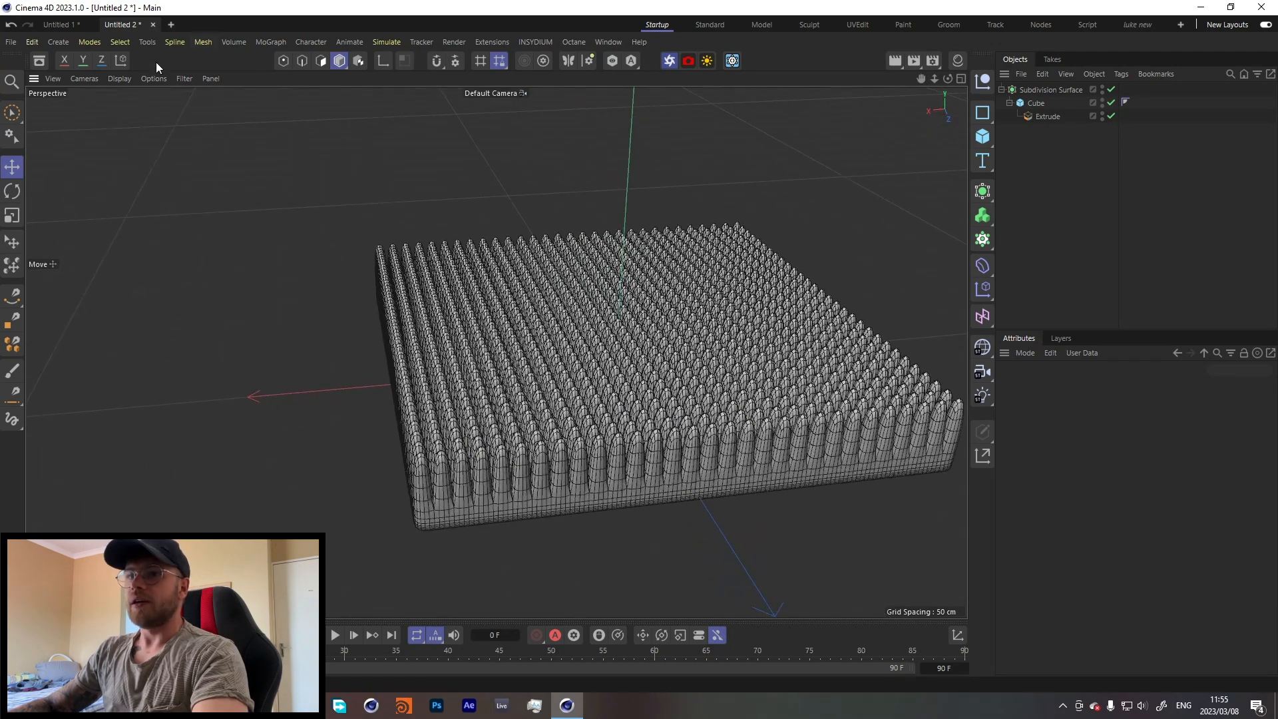
Switch the viewport display to smooth shading without wireframe lines
click(119, 79)
click(126, 121)
mouse_move(542, 459)
alt+mouse_down()
mouse_move(481, 390)
mouse_move(463, 421)
alt+mouse_up()
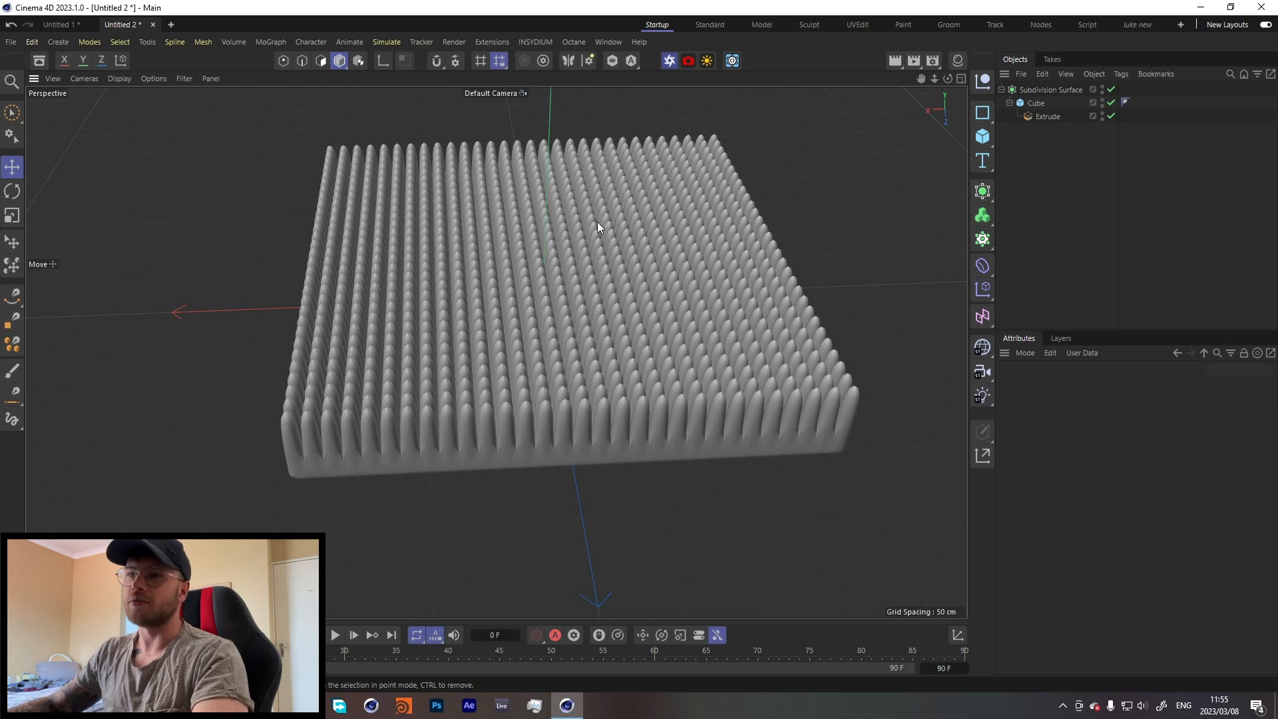
alt+drag(660, 349, 633, 306)
Set the Extrude's offset to 100 cm to lengthen the spikes
click(1038, 117)
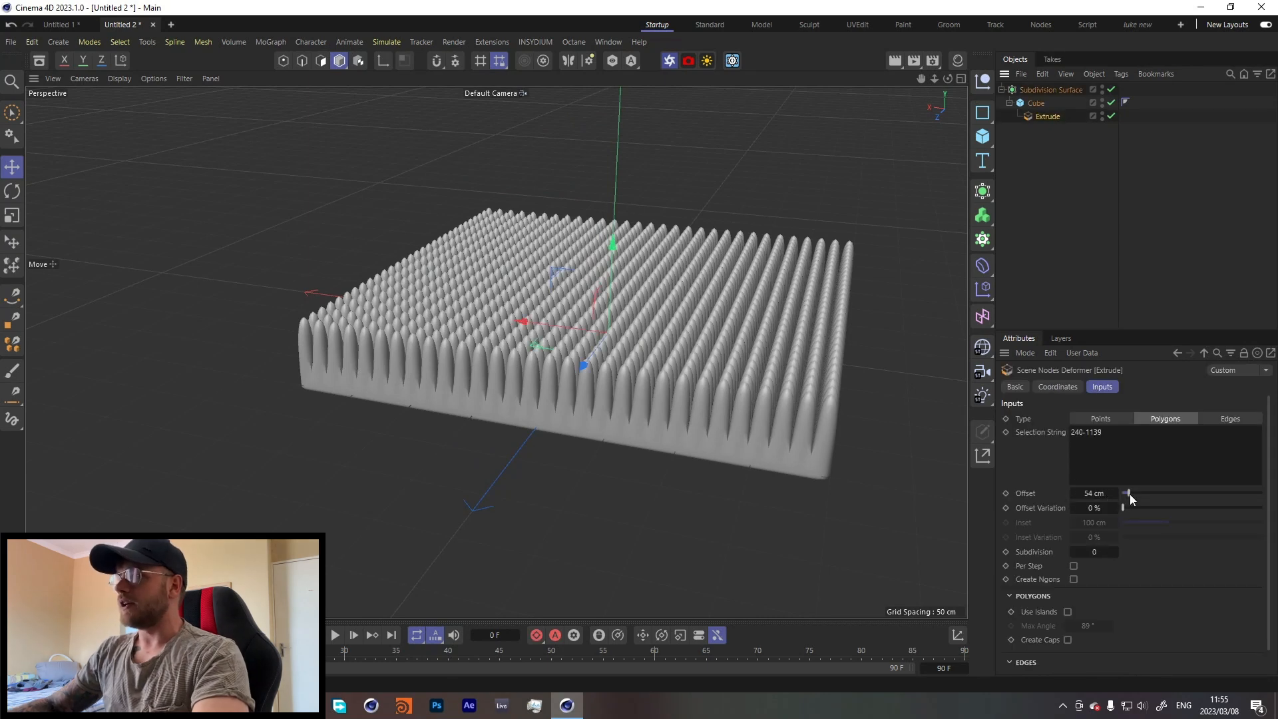
drag(1127, 494, 1132, 493)
double_click(1093, 493)
text(100)
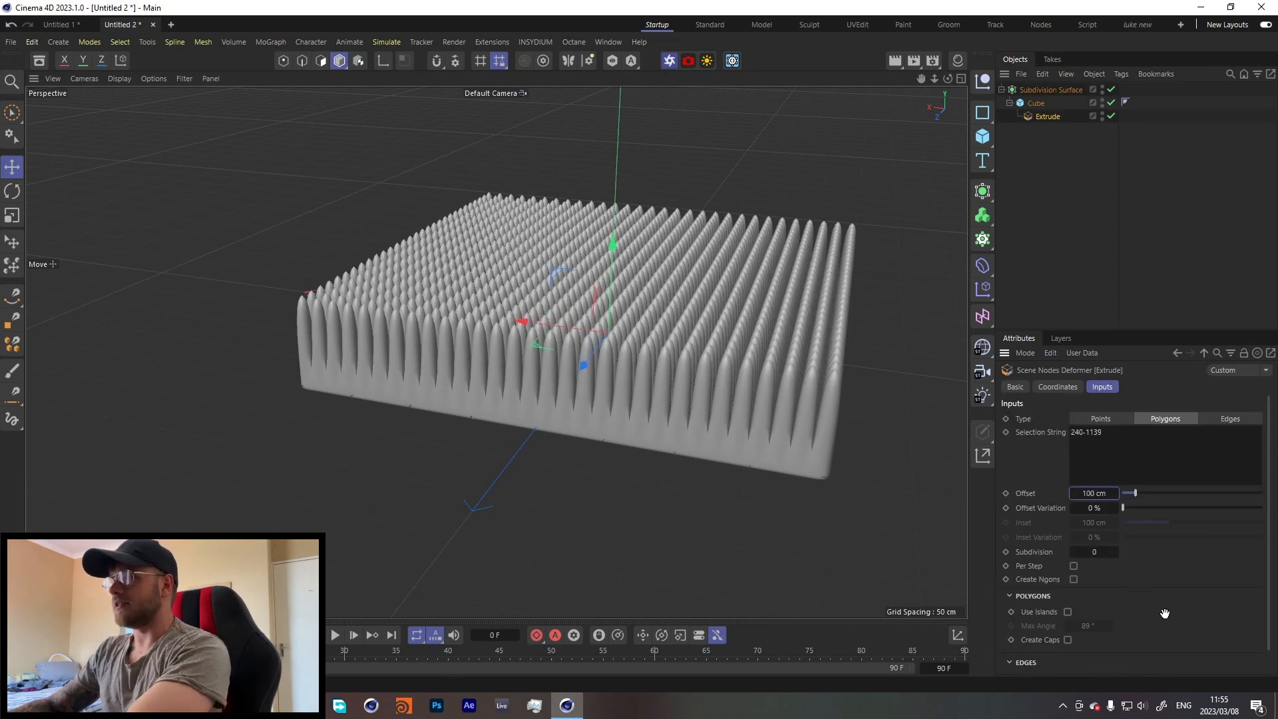
key(Return)
alt+drag(465, 256, 533, 220)
alt+right_drag(296, 281, 512, 247)
alt+drag(614, 213, 551, 262)
alt+right_drag(551, 263, 510, 266)
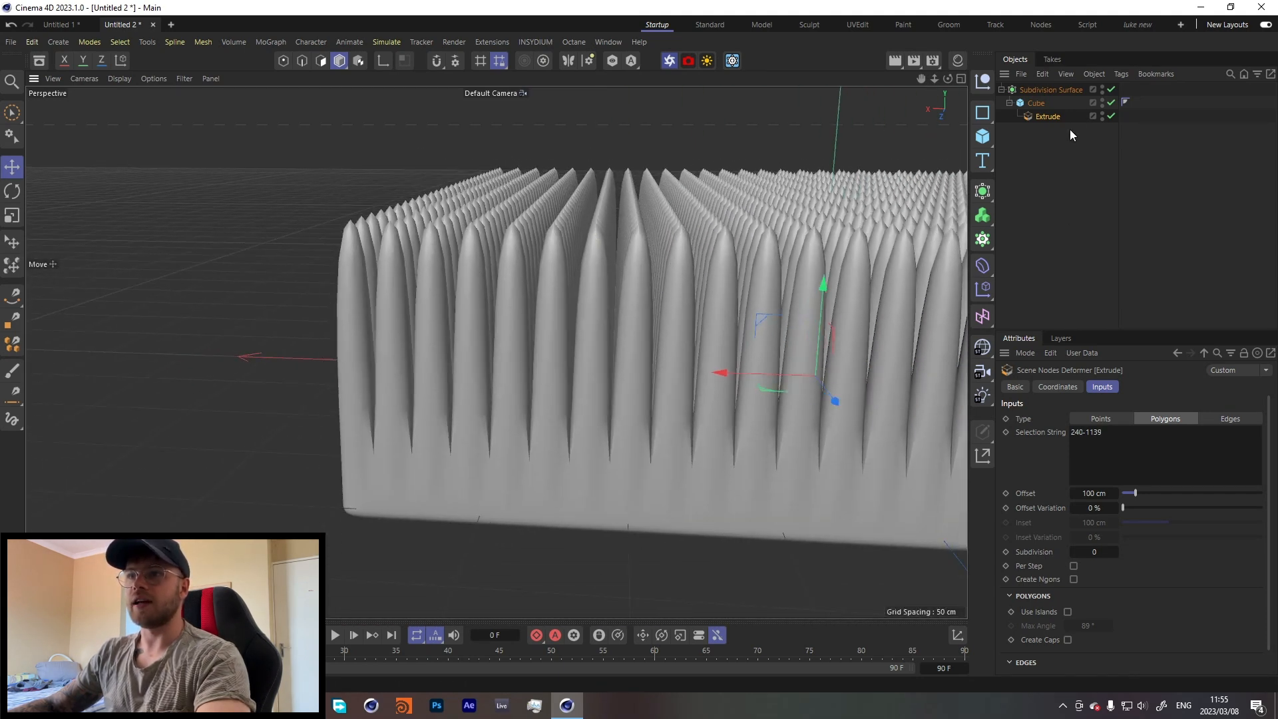
Turn off the Subdivision Surface and display the wireframe lines on the extruded slab
click(1111, 89)
key(n)
key(b)
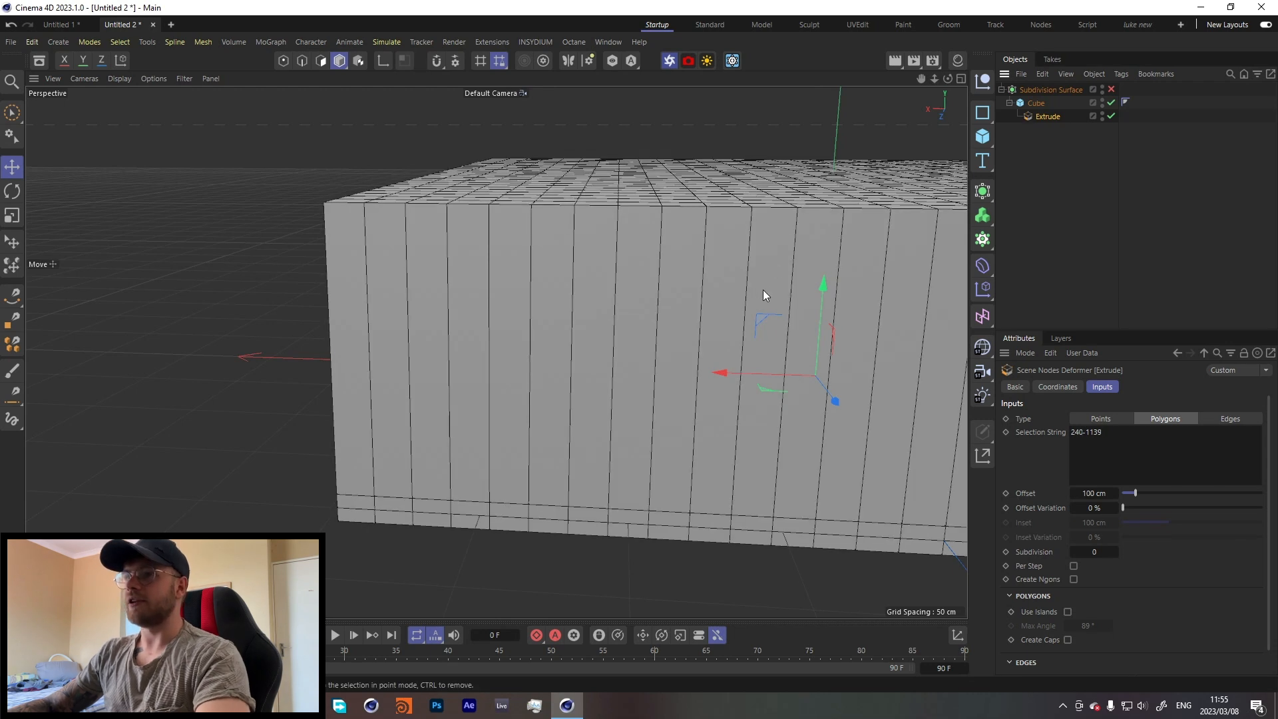
alt+middle_drag(651, 263, 522, 246)
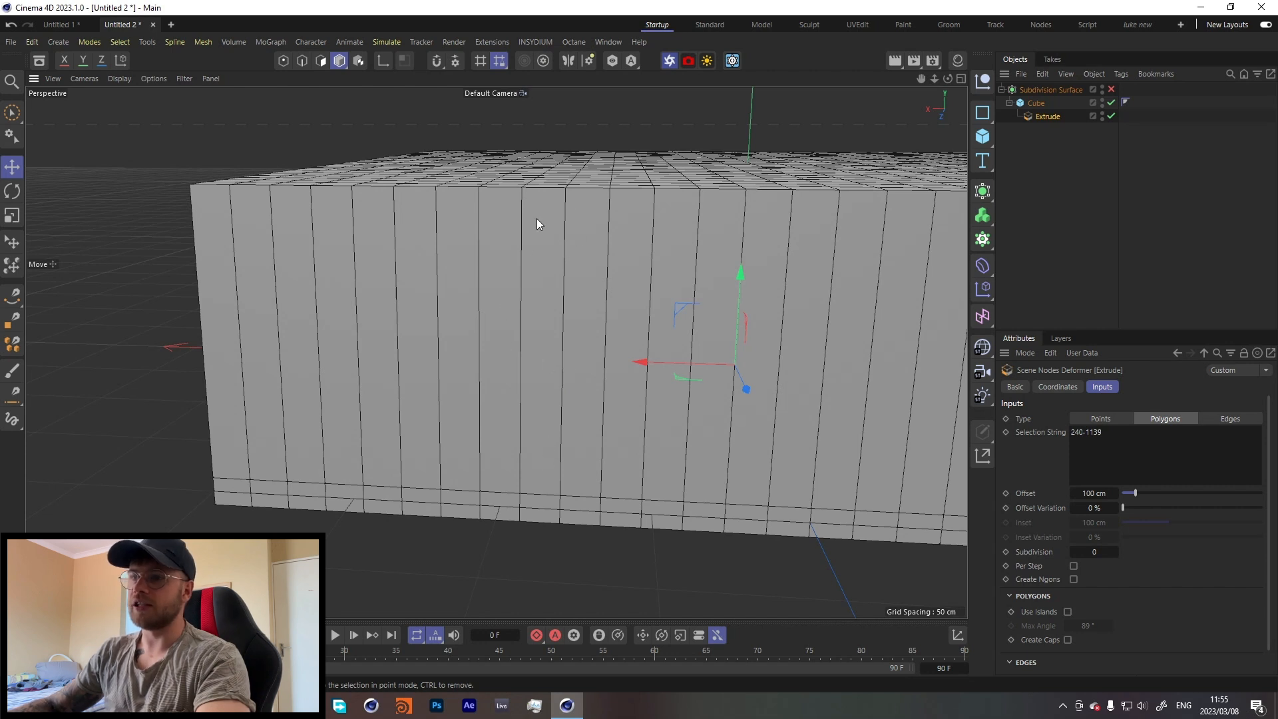
Set the Extrude's subdivision to 5 so the spikes' sides are divided along their height
click(1114, 551)
click(1113, 549)
click(1113, 549)
click(1113, 549)
click(1112, 549)
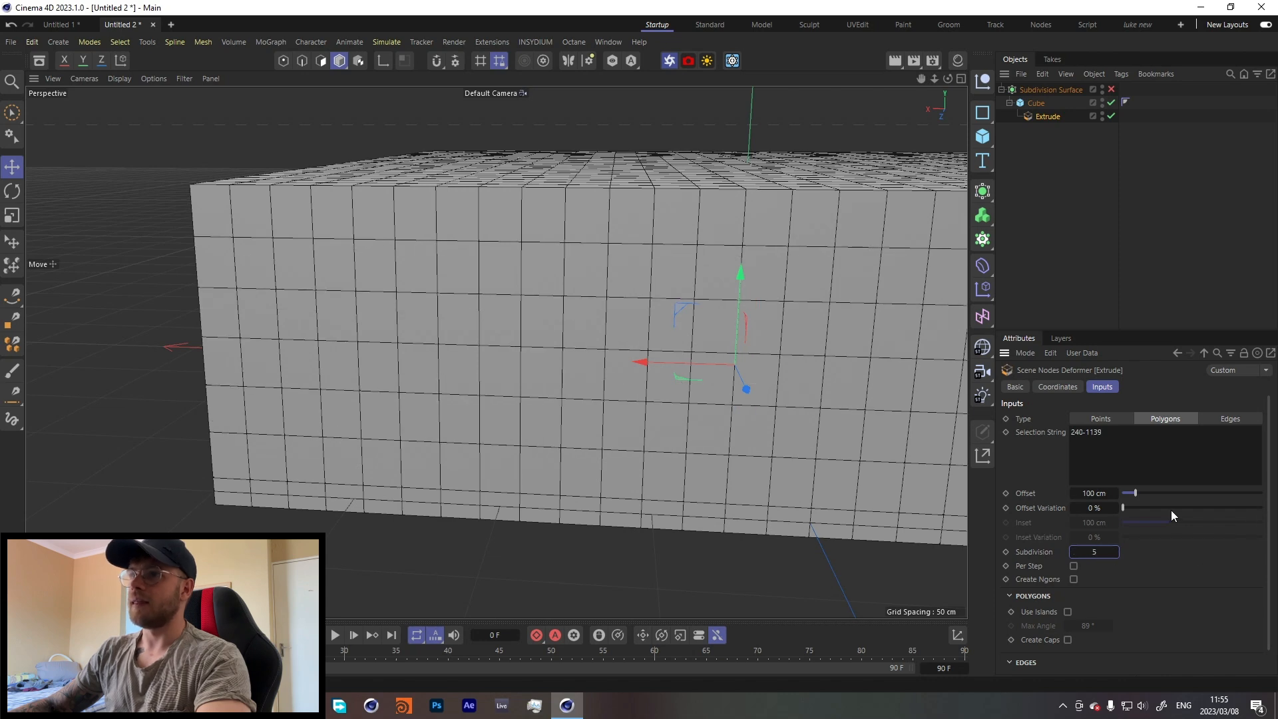
alt+drag(732, 379, 454, 442)
alt+drag(565, 356, 417, 331)
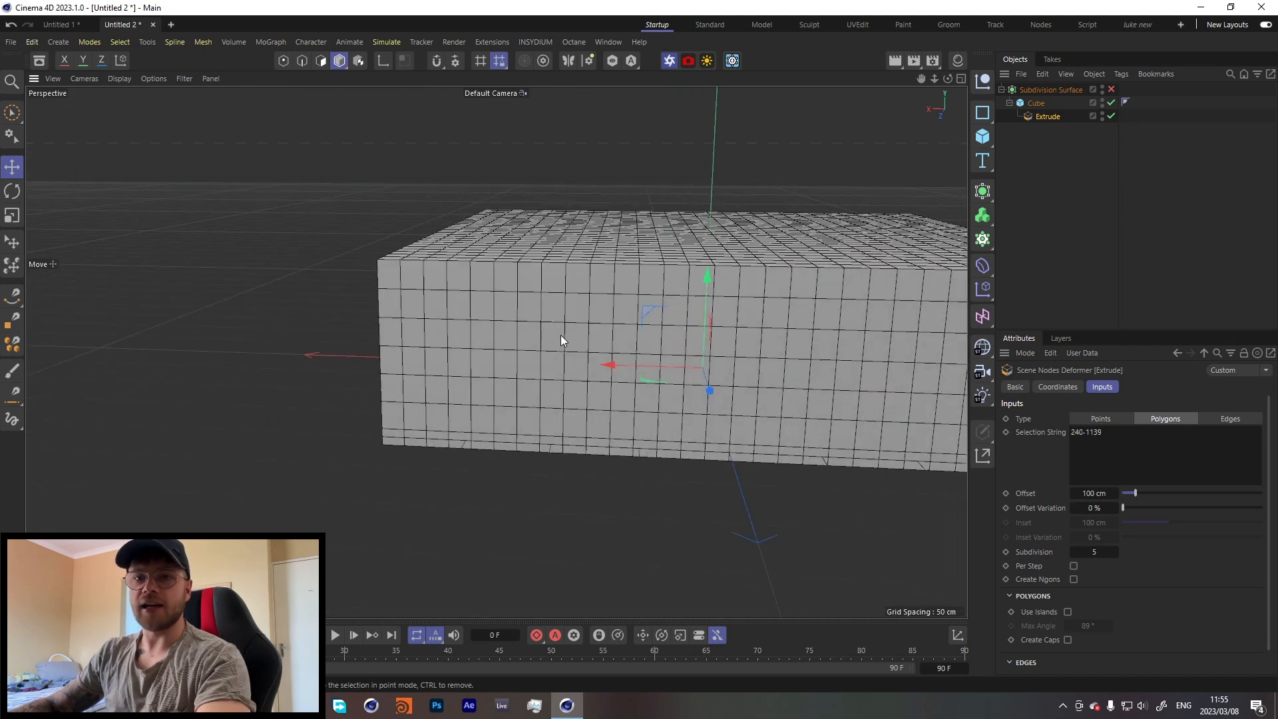
alt+drag(661, 344, 592, 410)
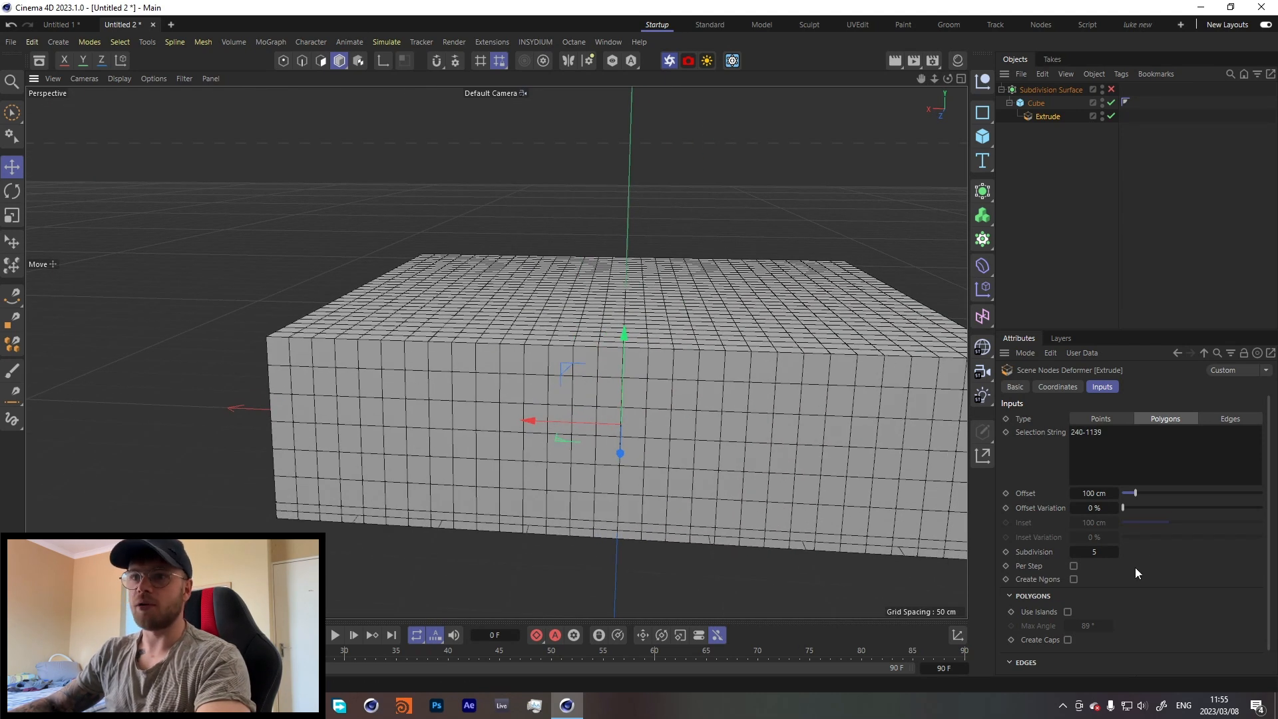
Re-enable the Subdivision Surface and switch the viewport back to smooth shading without wireframe lines
click(1111, 89)
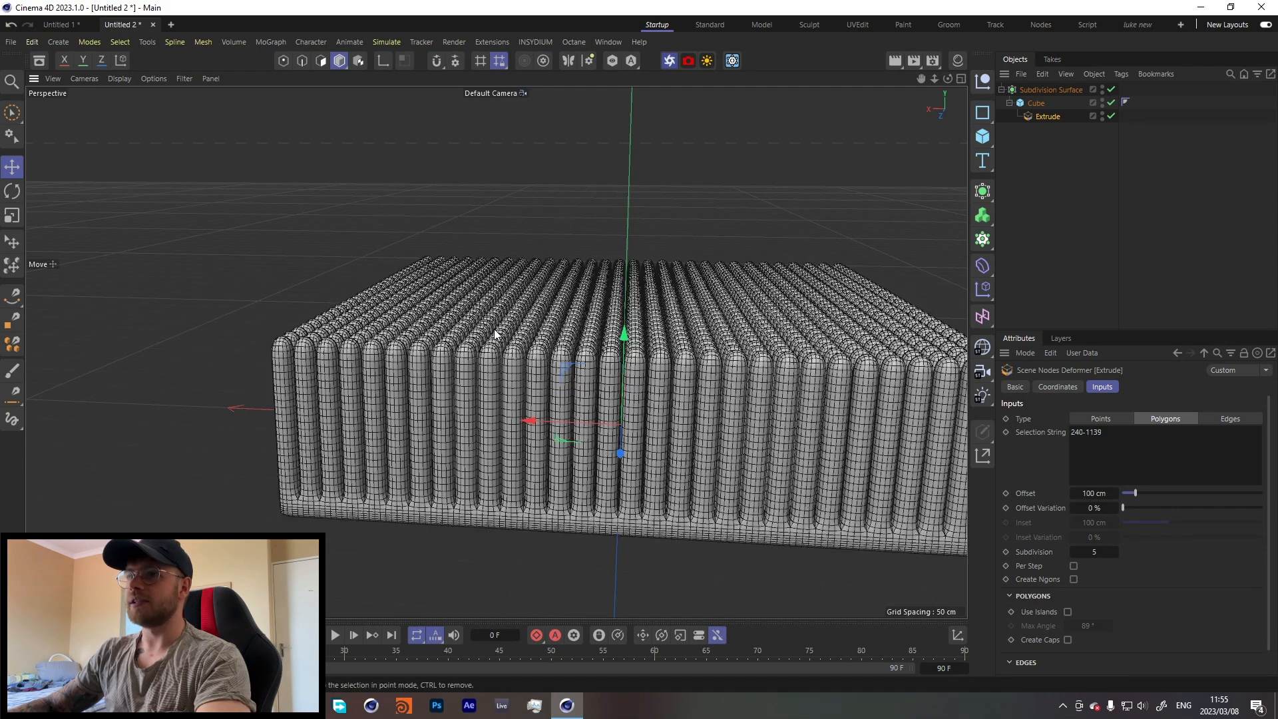
alt+drag(742, 269, 456, 413)
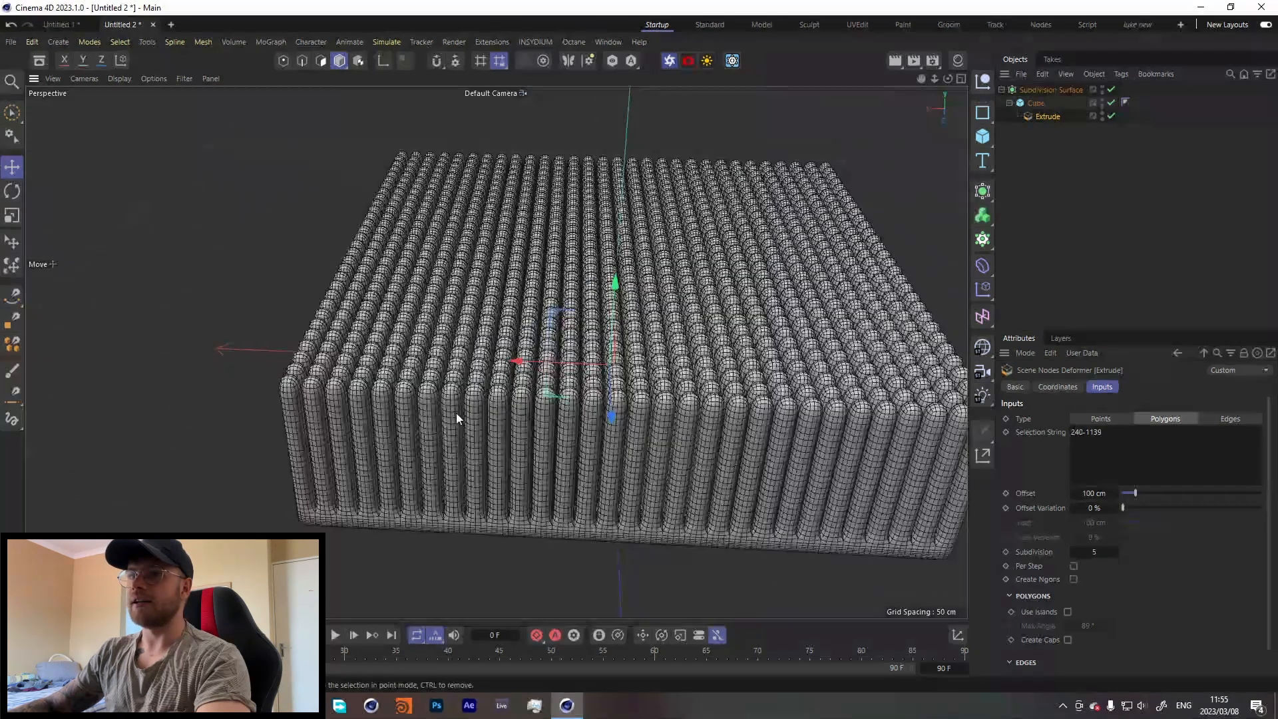
click(112, 78)
click(126, 94)
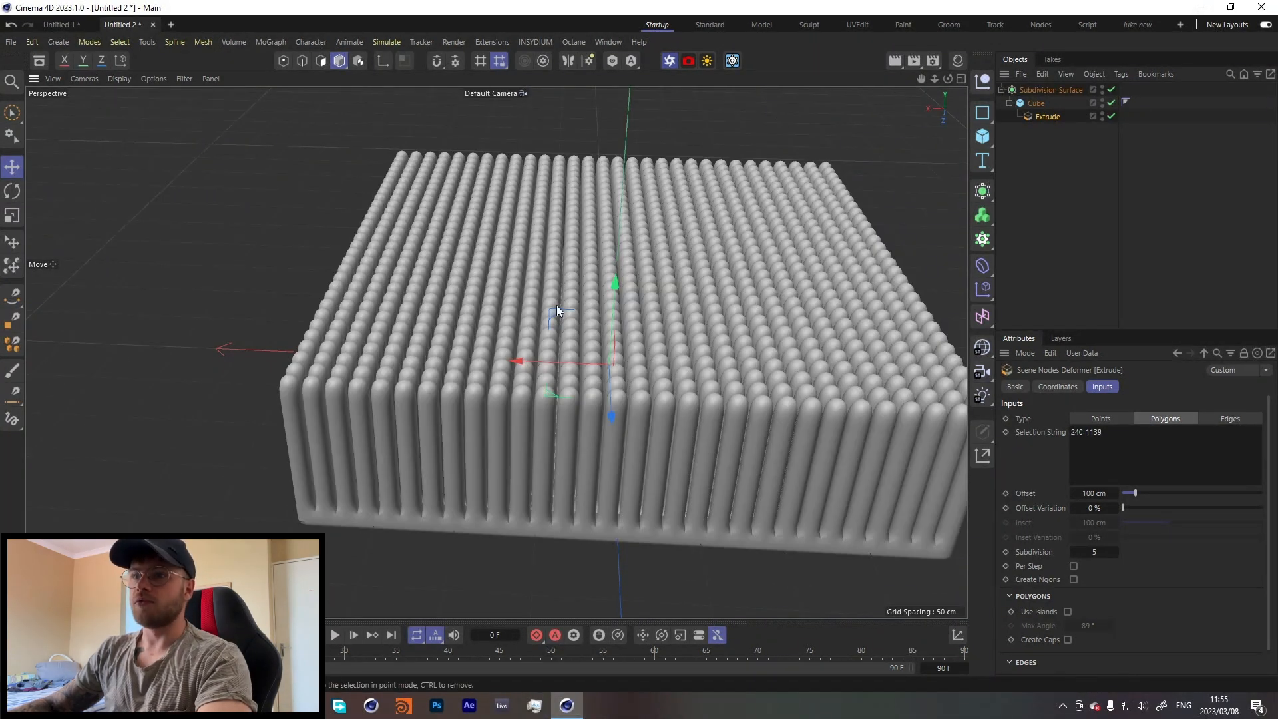
alt+drag(909, 262, 565, 279)
scroll(478, 321, down, 5)
alt+drag(478, 321, 540, 293)
Add a Cloth simulation tag to the cube and test it by playing the timeline briefly
click(1059, 175)
click(1034, 103)
right_click(1034, 102)
mouse_move(1075, 217)
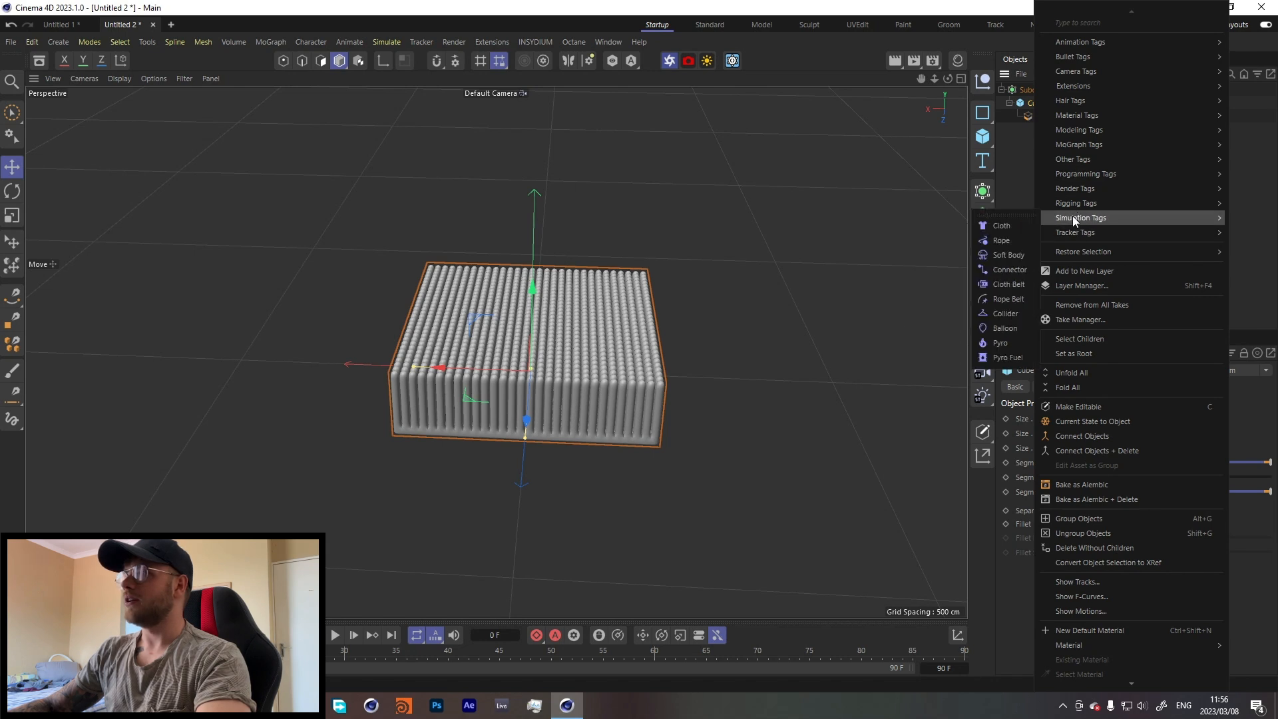
click(993, 225)
click(850, 341)
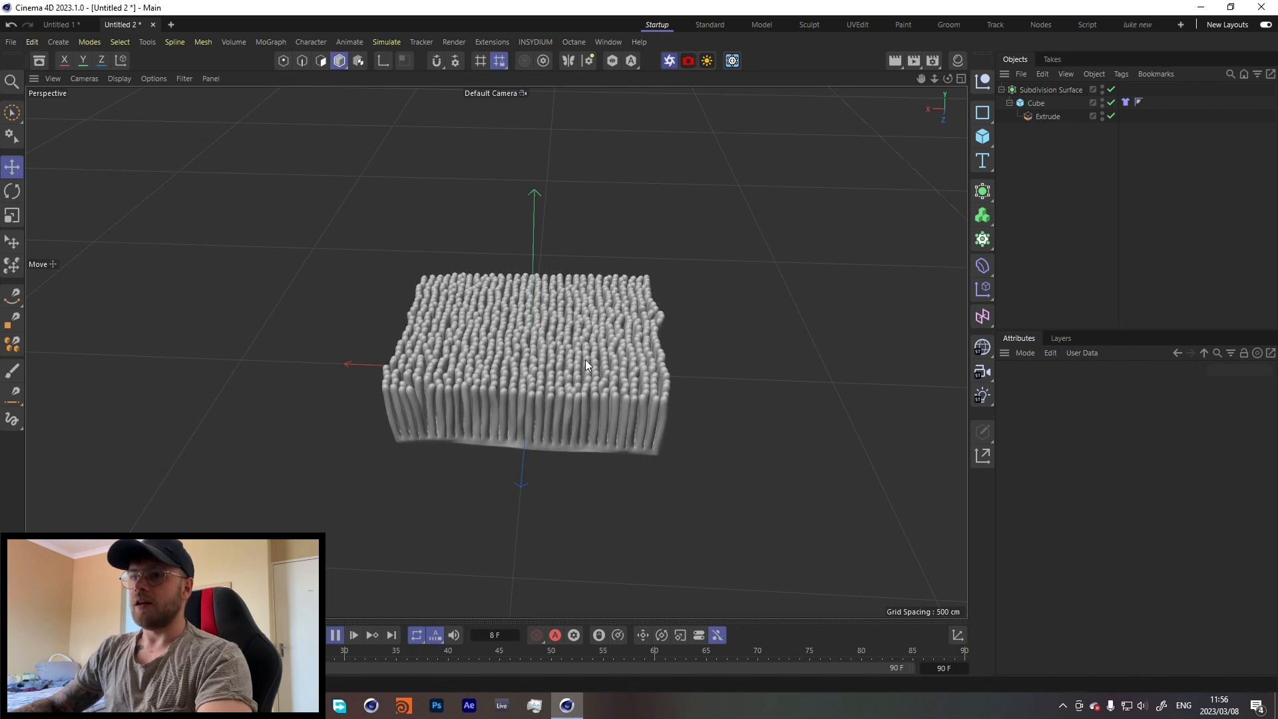
click(333, 637)
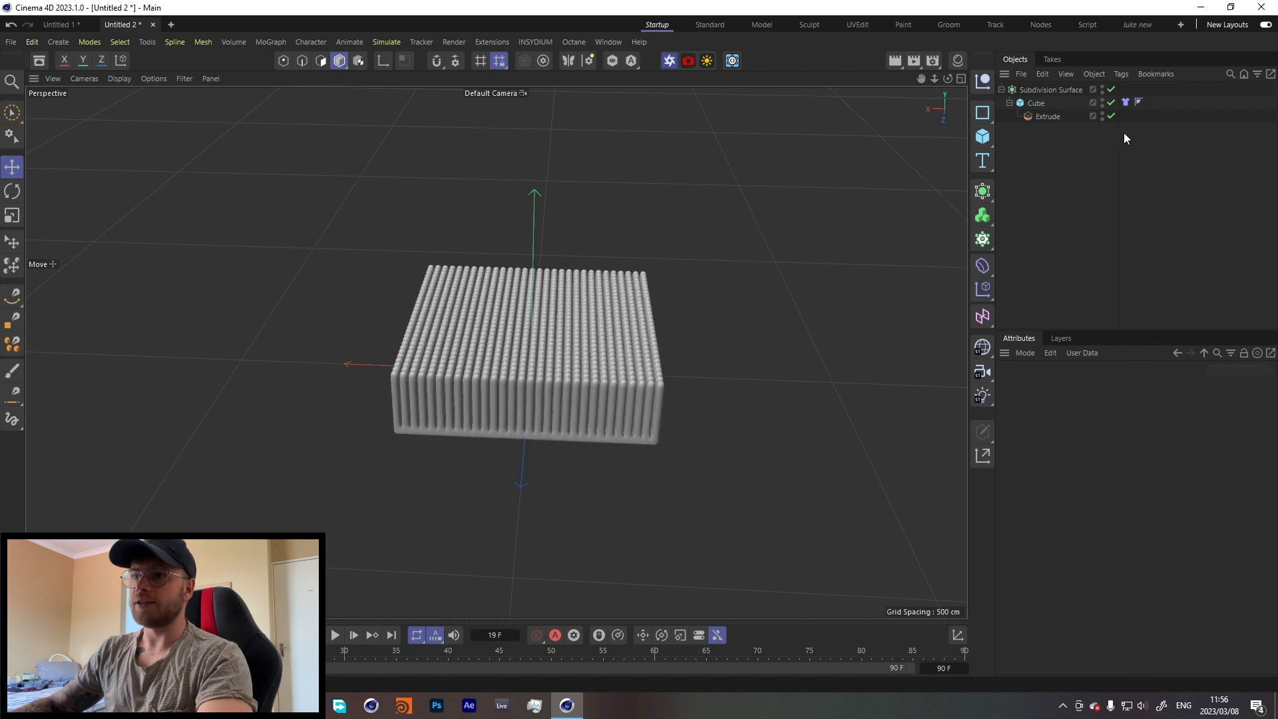
Make the cube editable and show its points in the front view with the Subdivision Surface disabled
click(1032, 104)
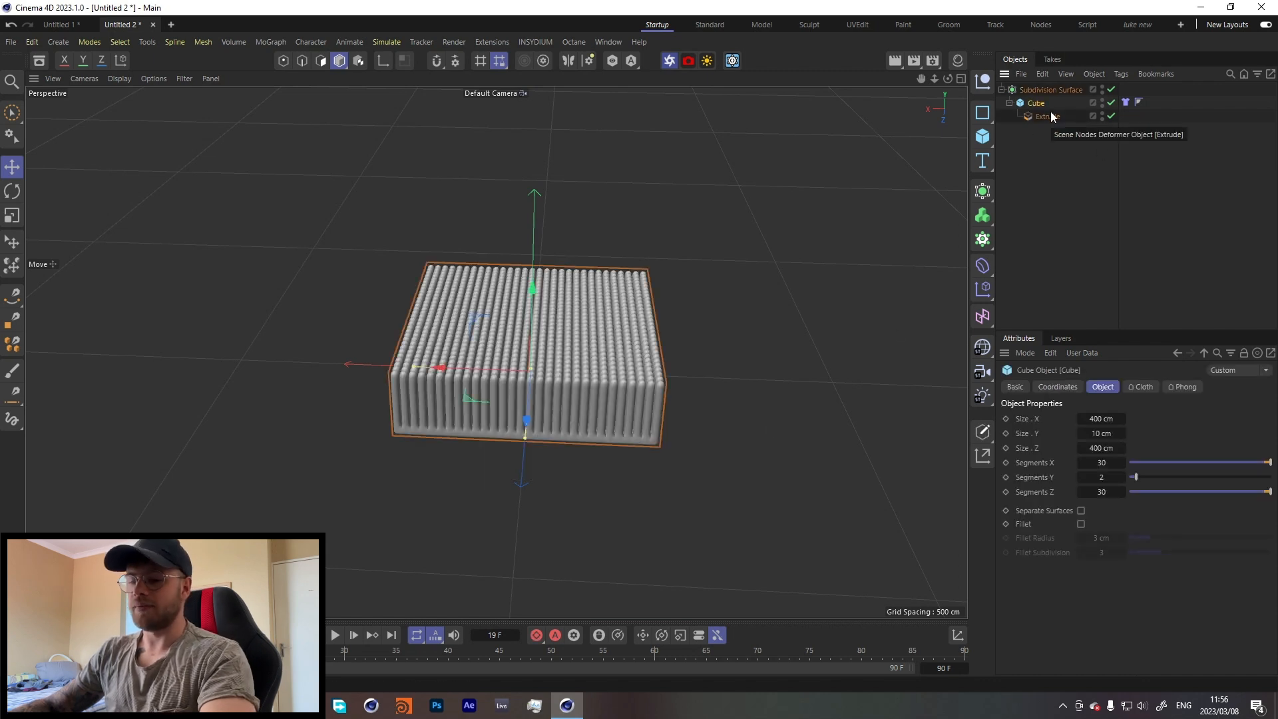
key(c)
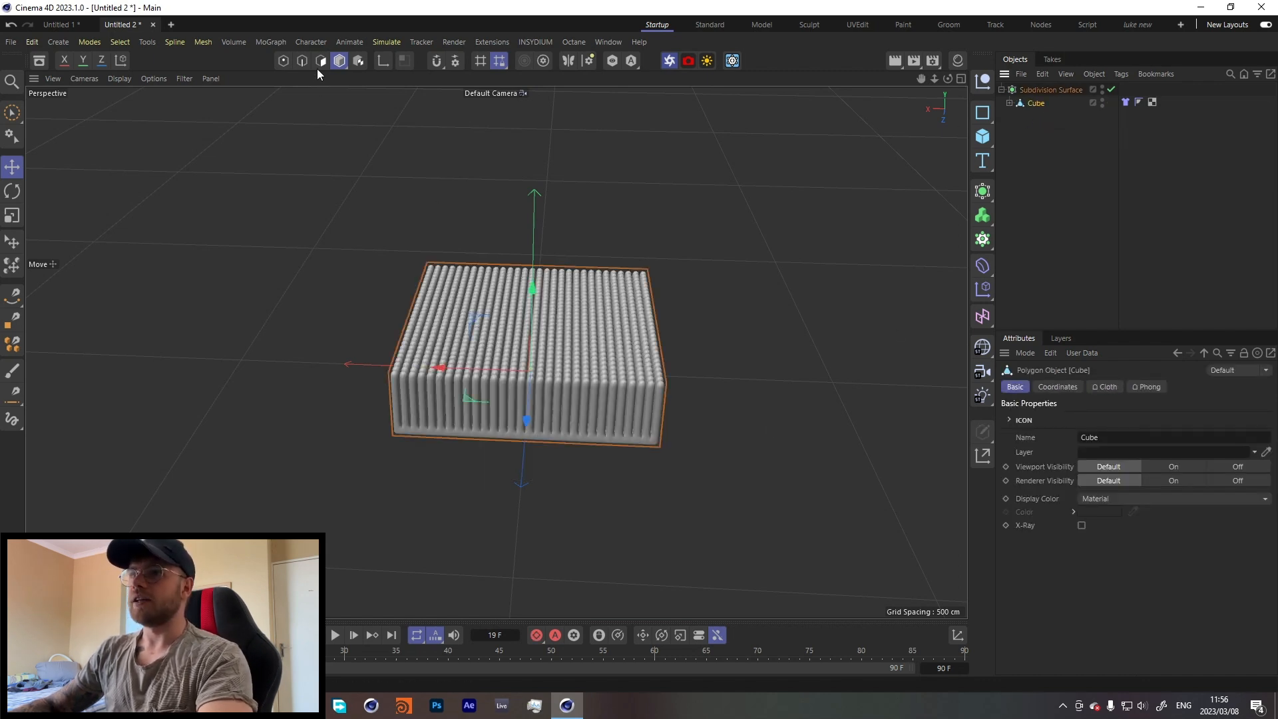
click(284, 62)
middle_click(547, 370)
middle_click(765, 458)
click(1084, 128)
click(1033, 104)
click(1109, 89)
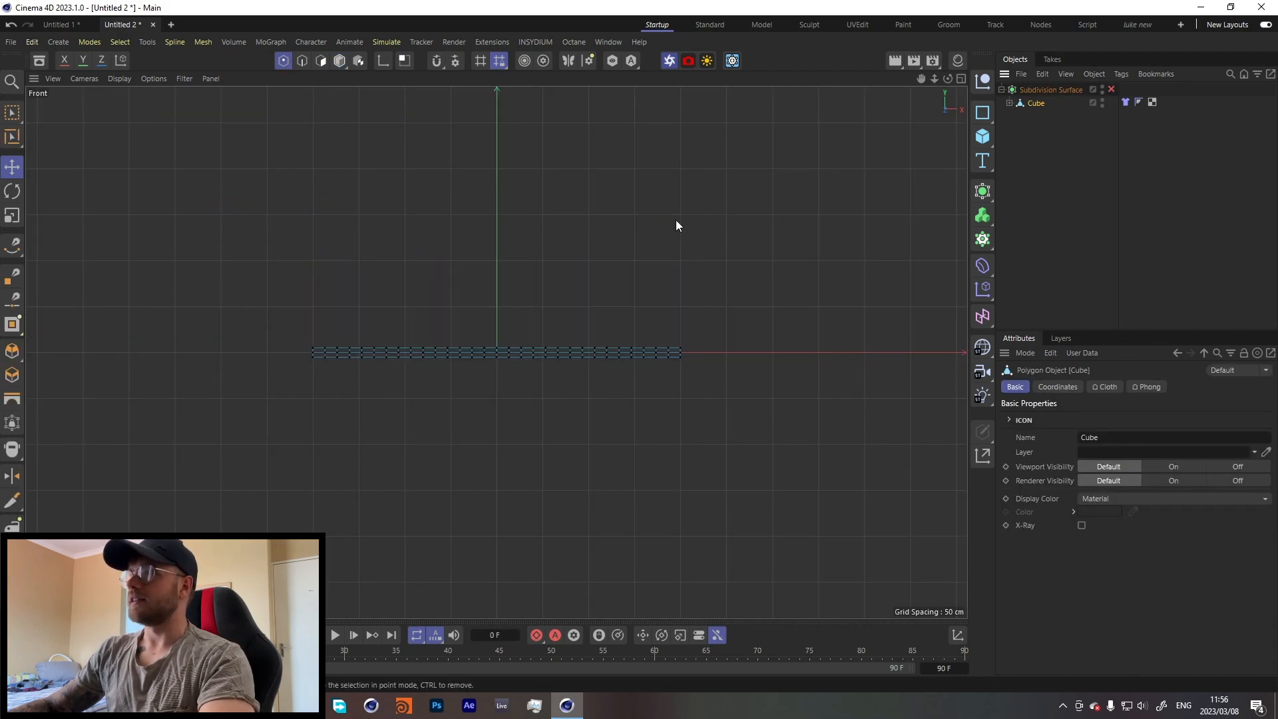
Select the slab's two lower rows of points and set them as fix points in the Cloth tag
click(12, 114)
drag(303, 349, 773, 428)
scroll(417, 360, up, 6)
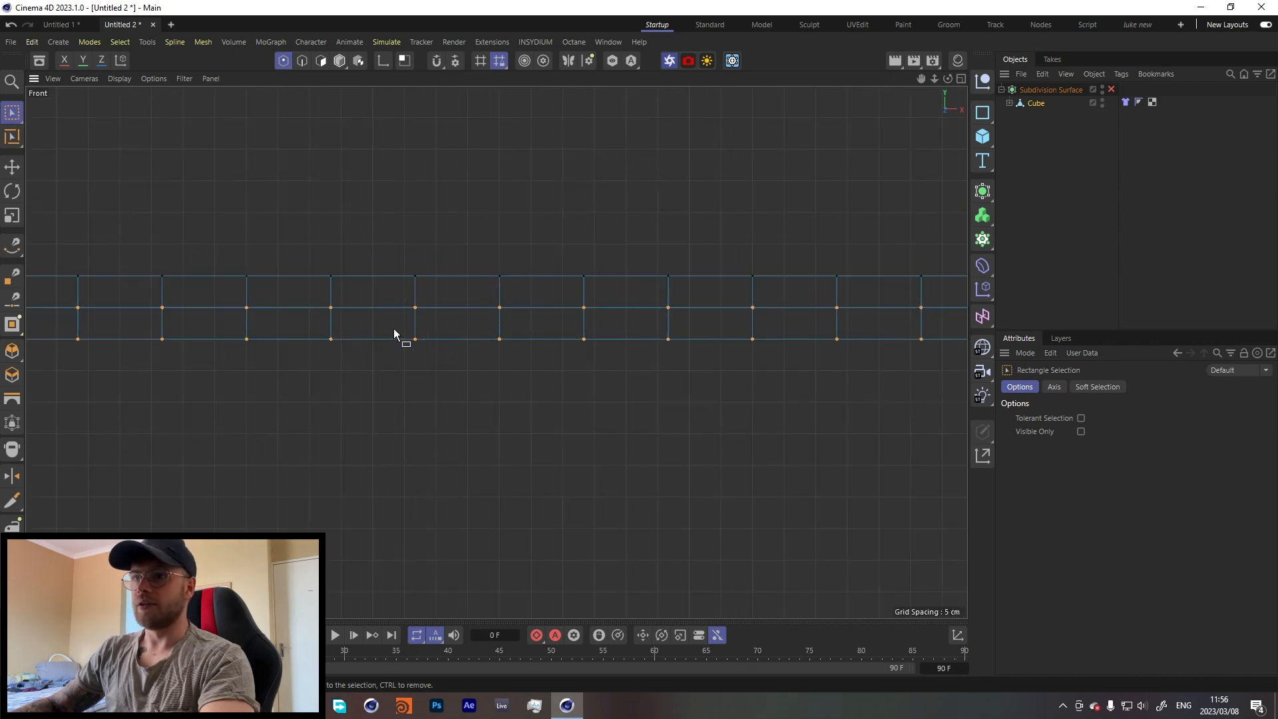
click(1125, 102)
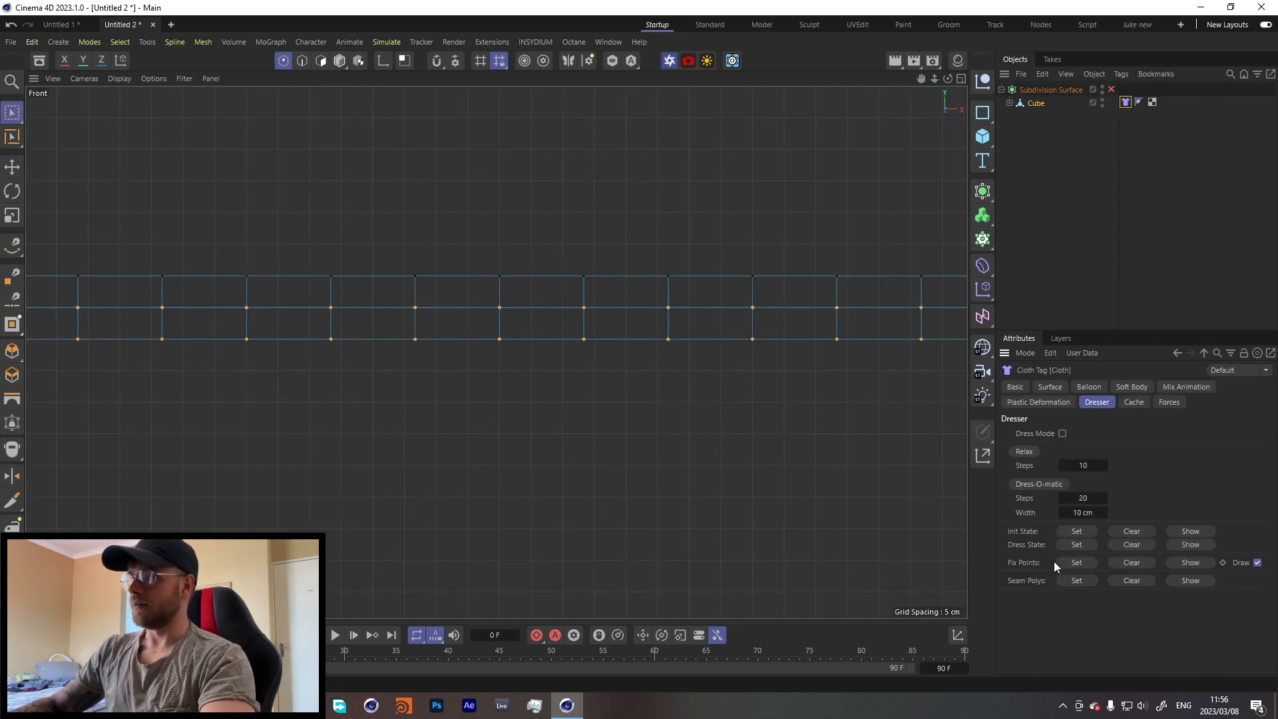
click(1077, 562)
key(F1)
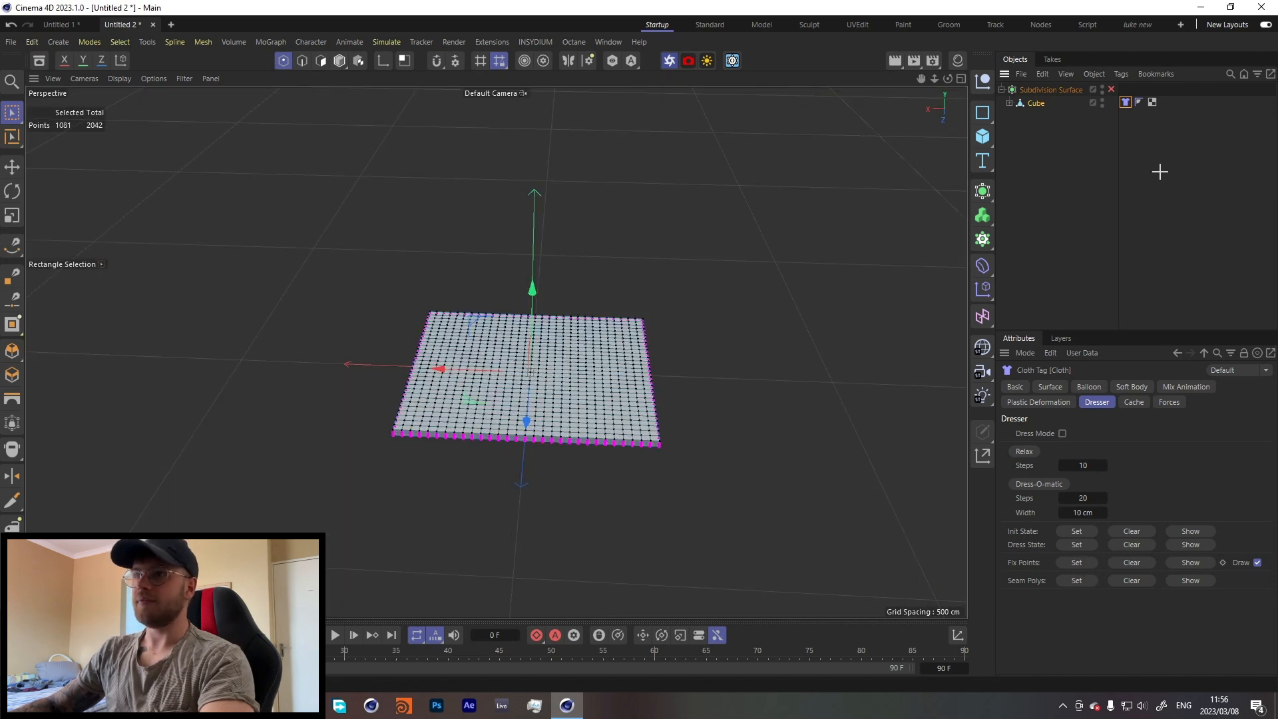
Play the cloth simulation up to frame 46 and examine how the extruded columns move above the fixed base
click(1159, 172)
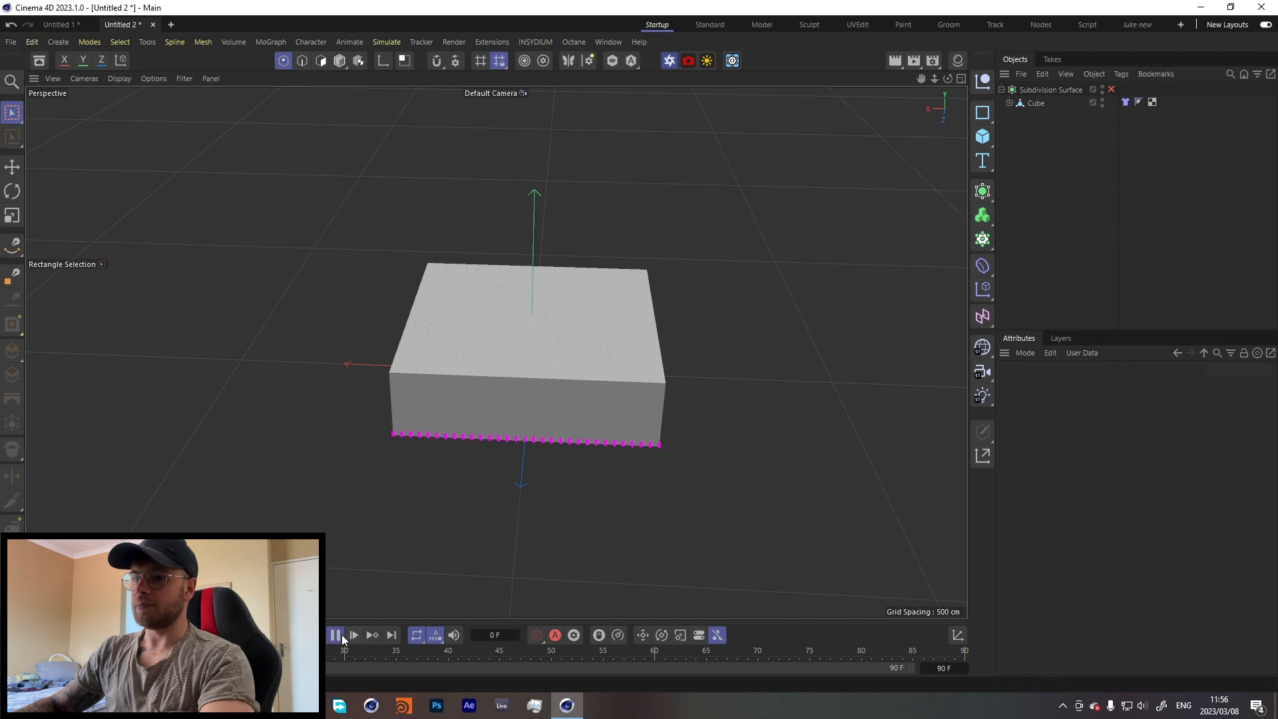
alt+drag(550, 337, 665, 442)
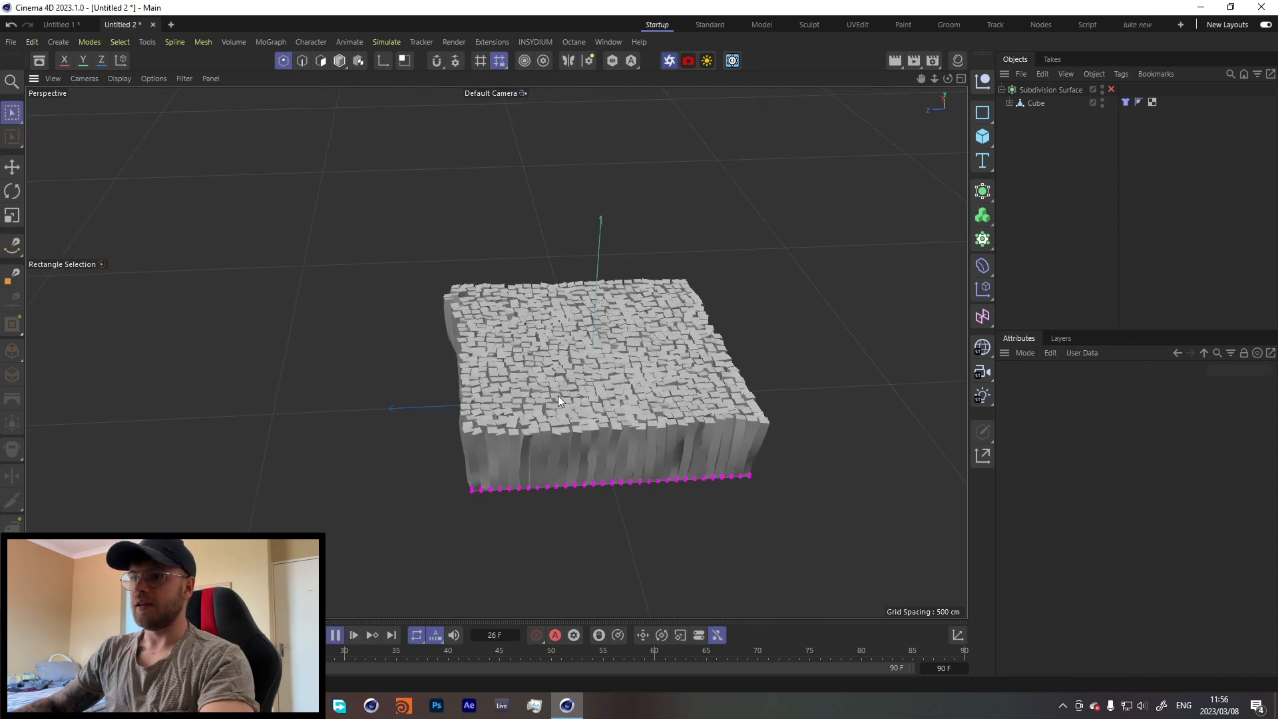
click(335, 634)
alt+drag(652, 389, 493, 380)
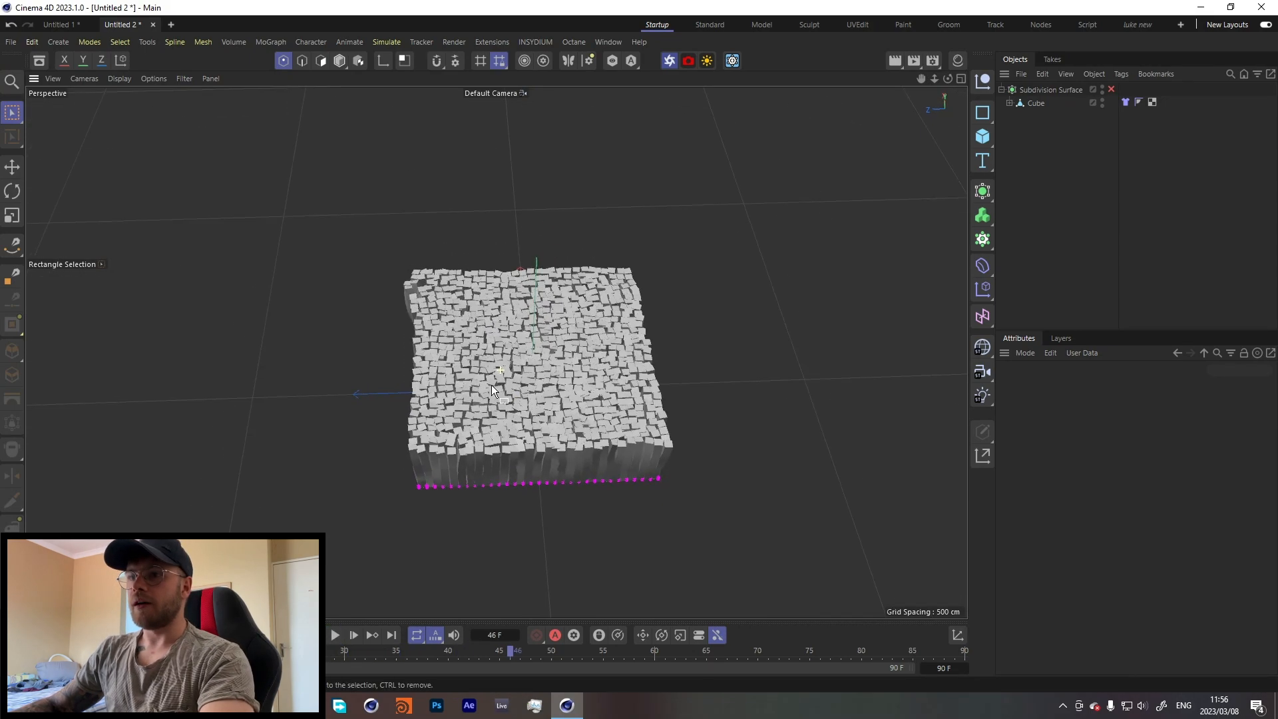
scroll(585, 329, up, 5)
alt+drag(585, 329, 545, 302)
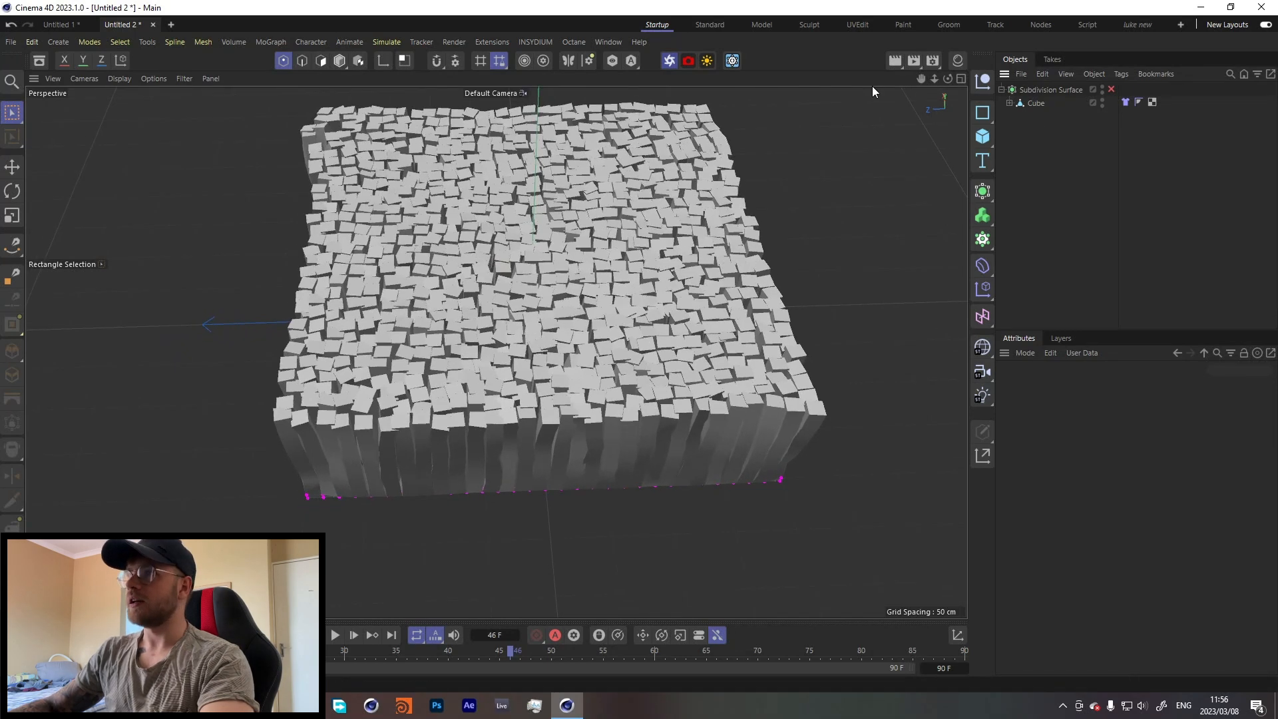
alt+drag(470, 363, 497, 386)
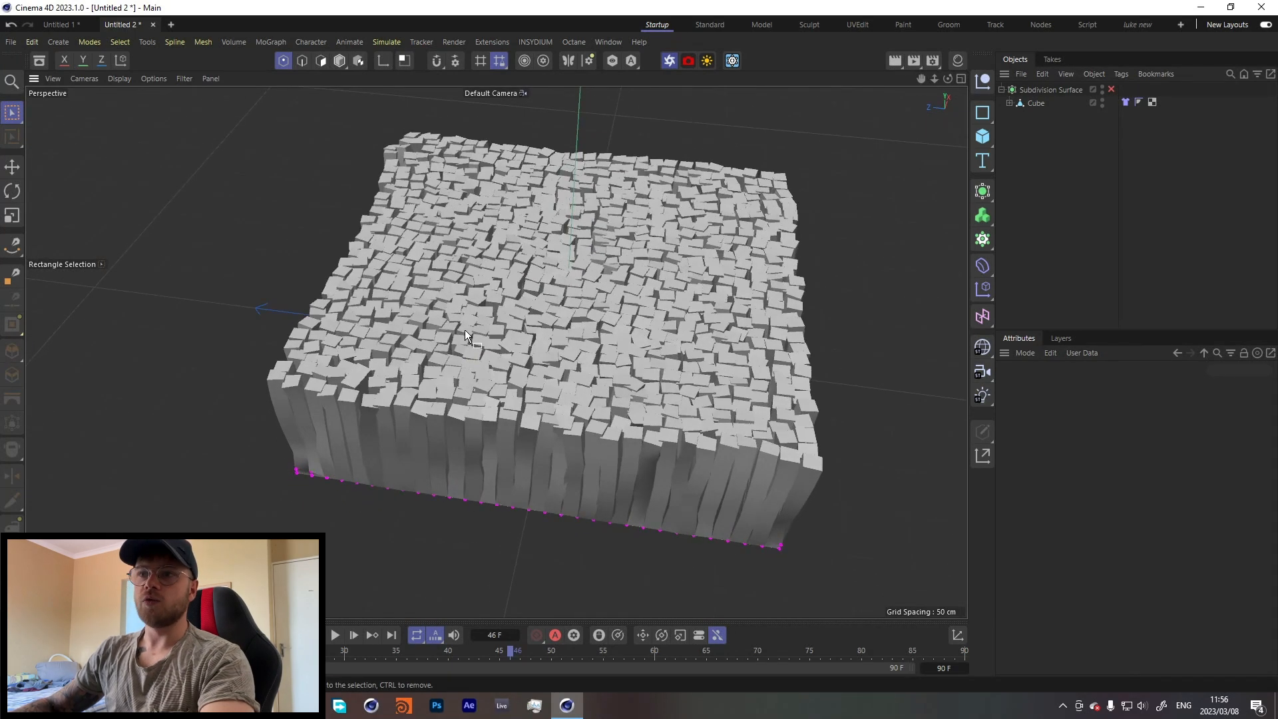
Preview the simulated columns with the Subdivision Surface on, and switch it off again
click(1114, 93)
alt+drag(678, 425, 659, 425)
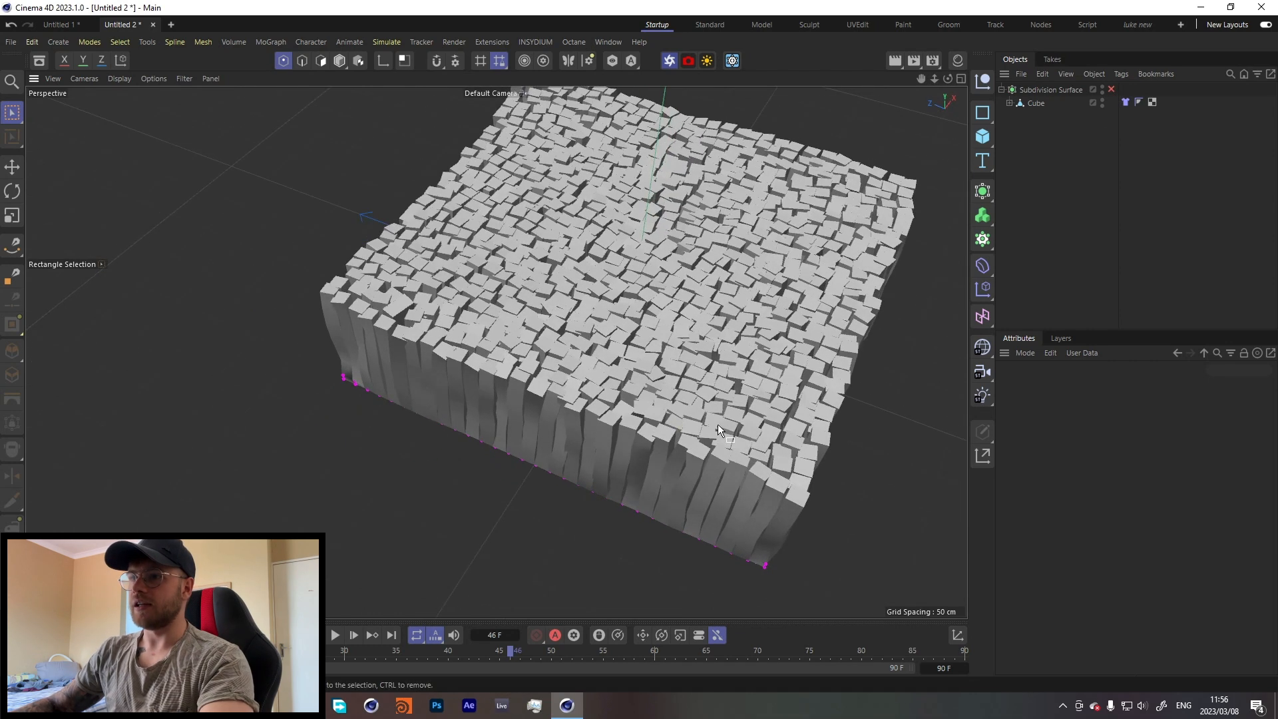
click(1111, 89)
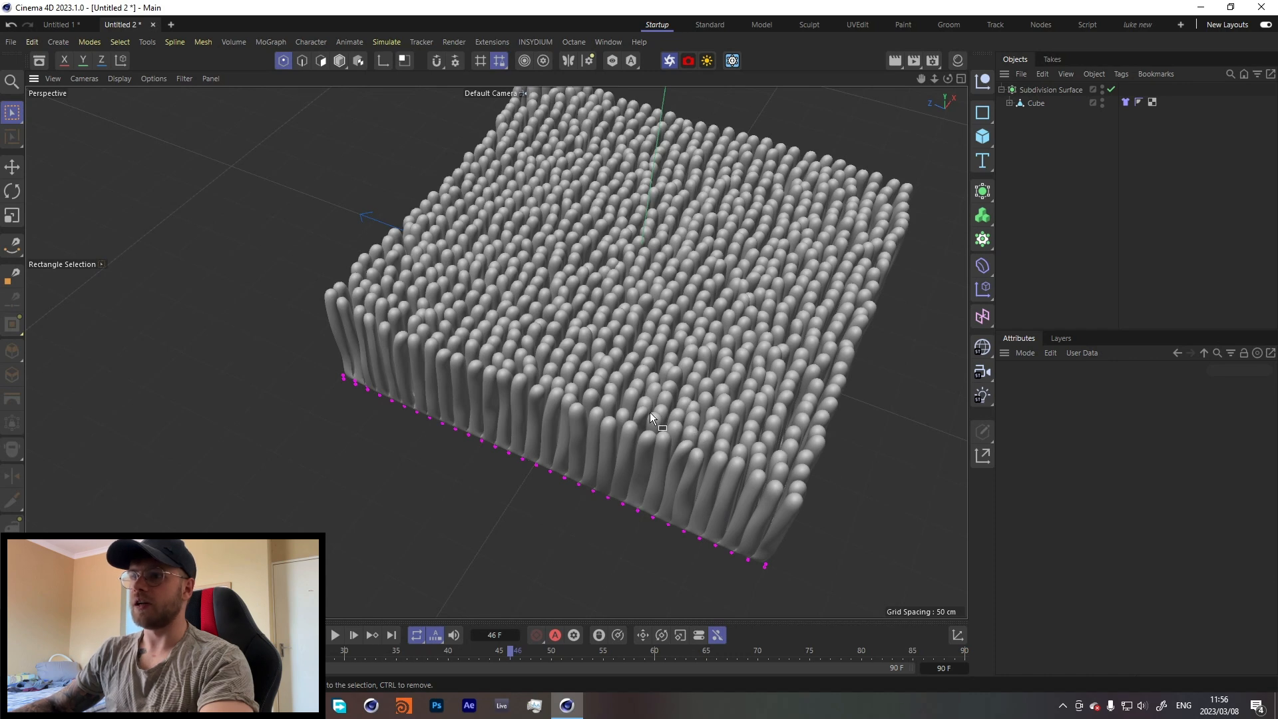
click(1111, 91)
Select all top-face polygons of the cube from the top view using Brush Selection in polygon mode
click(1035, 104)
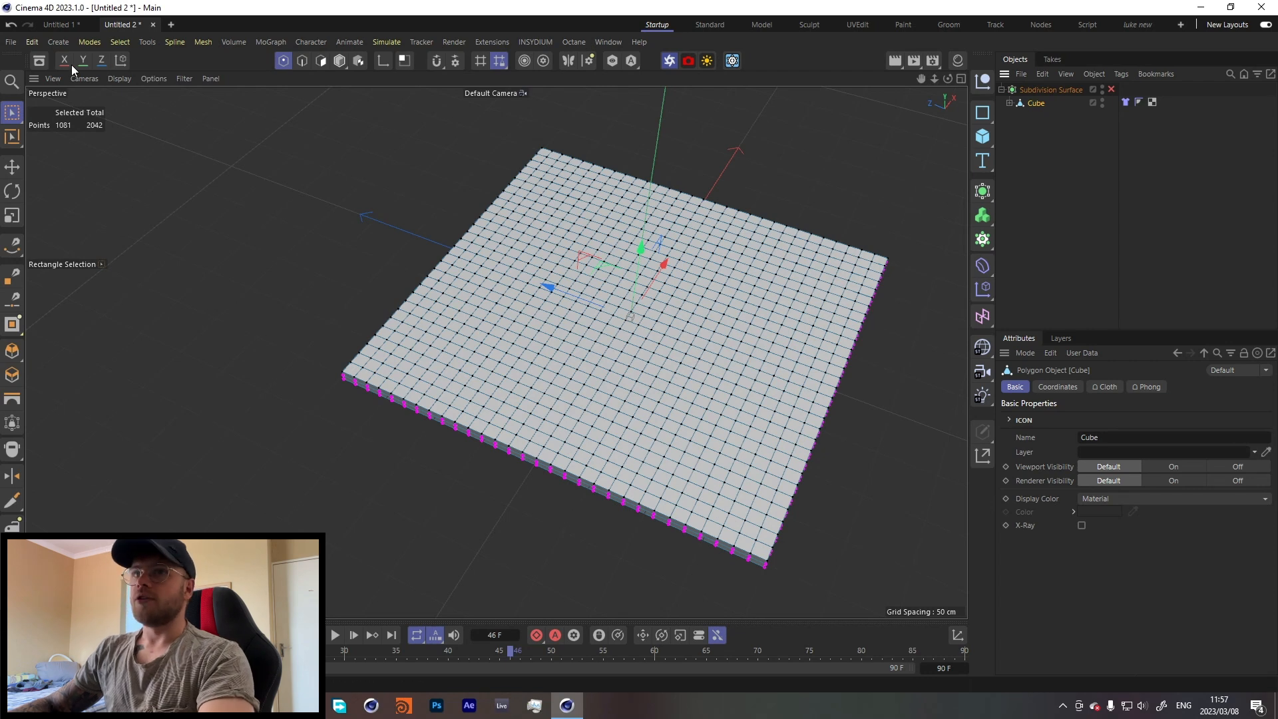
click(339, 62)
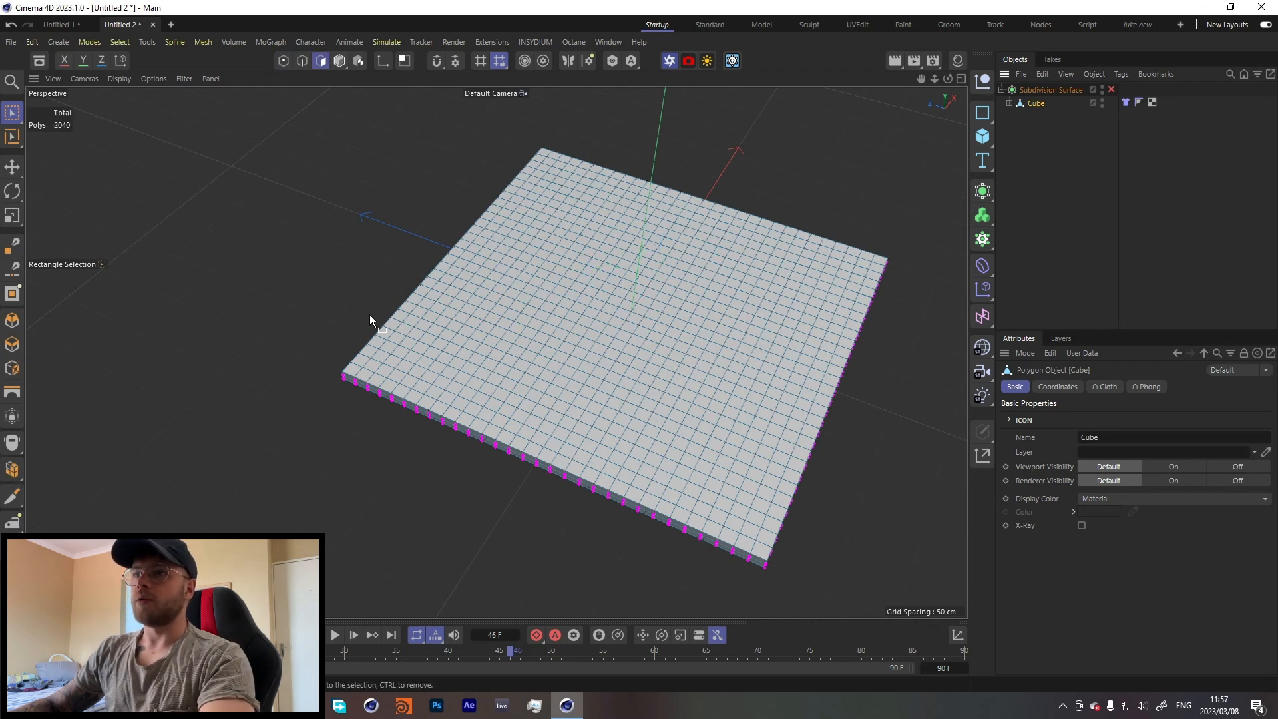
middle_click(188, 183)
middle_click(607, 251)
click(12, 113)
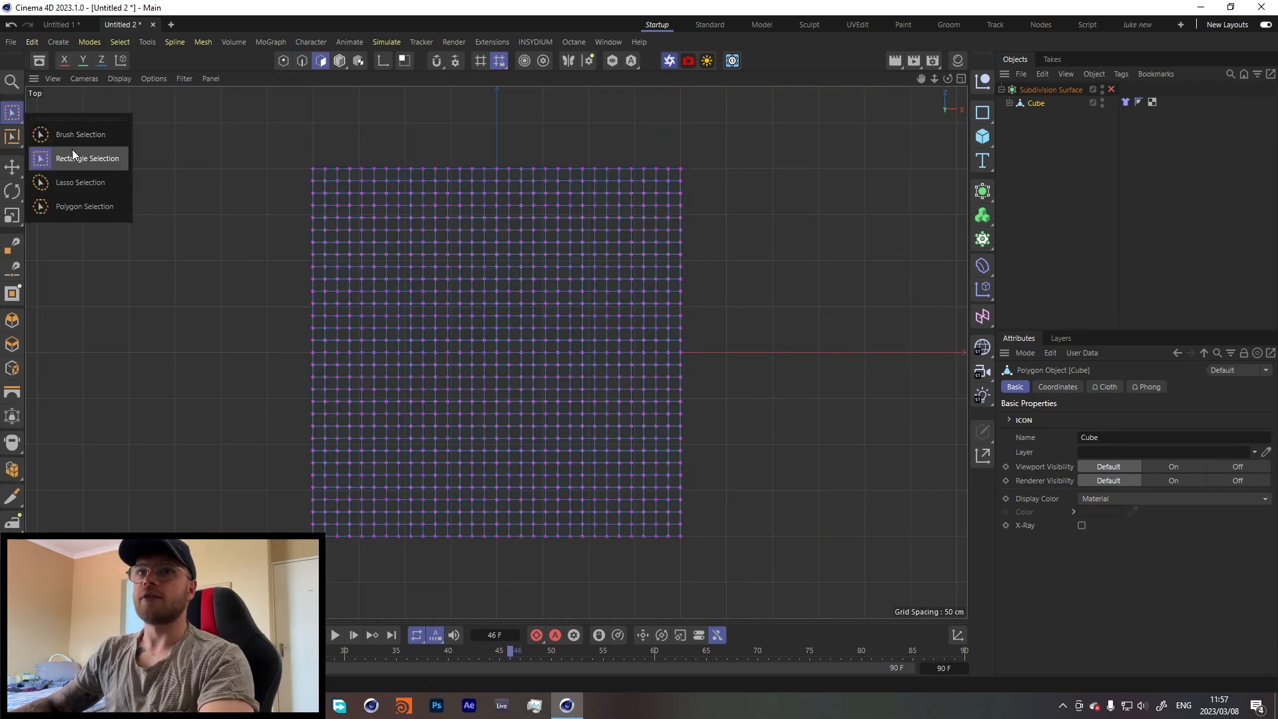
click(62, 148)
mouse_move(168, 307)
middle_down()
mouse_move(189, 251)
mouse_move(195, 304)
mouse_move(229, 254)
mouse_move(223, 271)
middle_up()
mouse_move(399, 213)
mouse_down()
mouse_move(502, 257)
mouse_move(516, 457)
mouse_move(709, 514)
mouse_up()
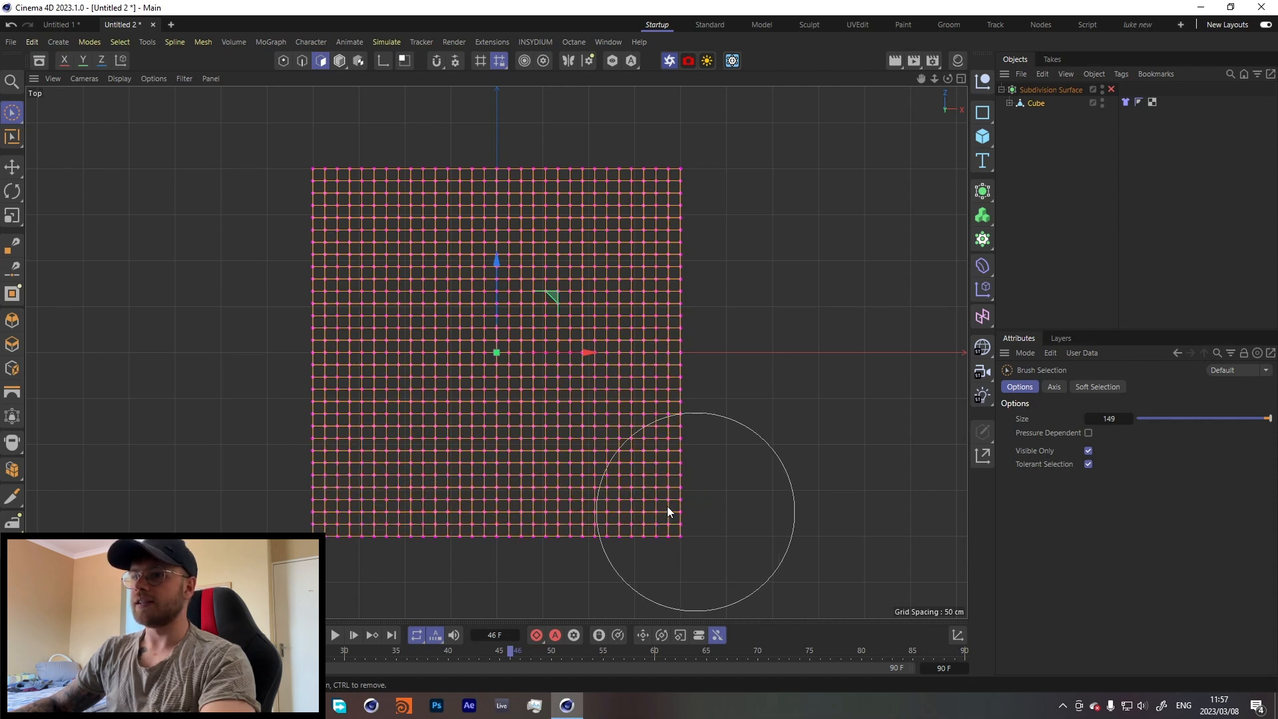
middle_click(170, 227)
middle_click(149, 186)
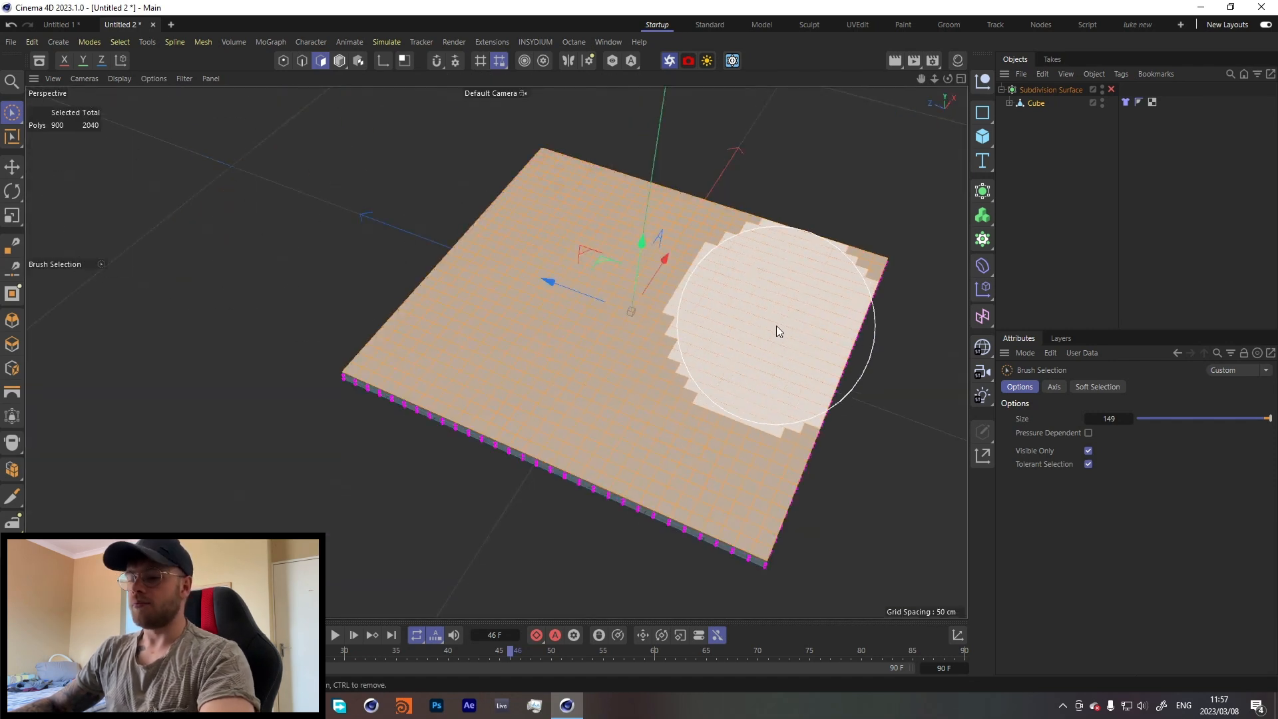
Try to inset the selected top polygons together as one group by about 12.9 cm
key(i)
drag(877, 453, 958, 455)
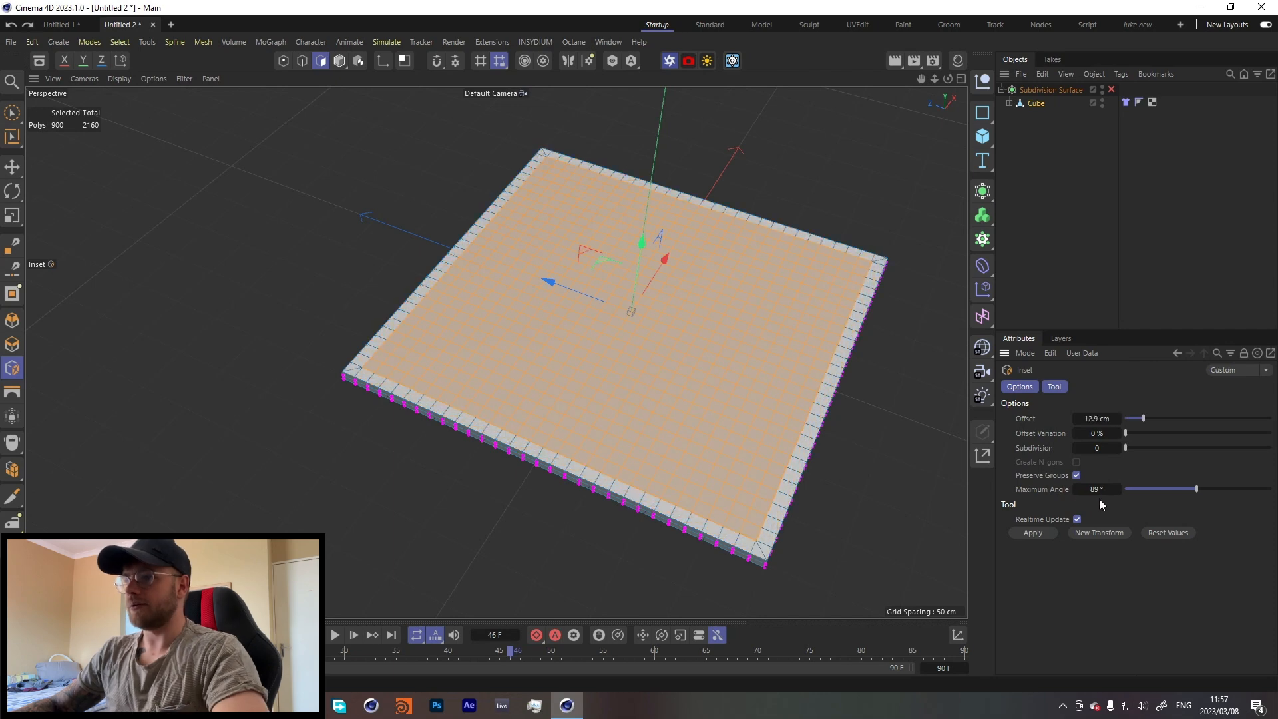
key(ctrl+z)
Inset each selected top polygon individually by about 1.5 cm with Preserve Groups off
click(1076, 475)
scroll(713, 509, up, 5)
drag(740, 500, 747, 500)
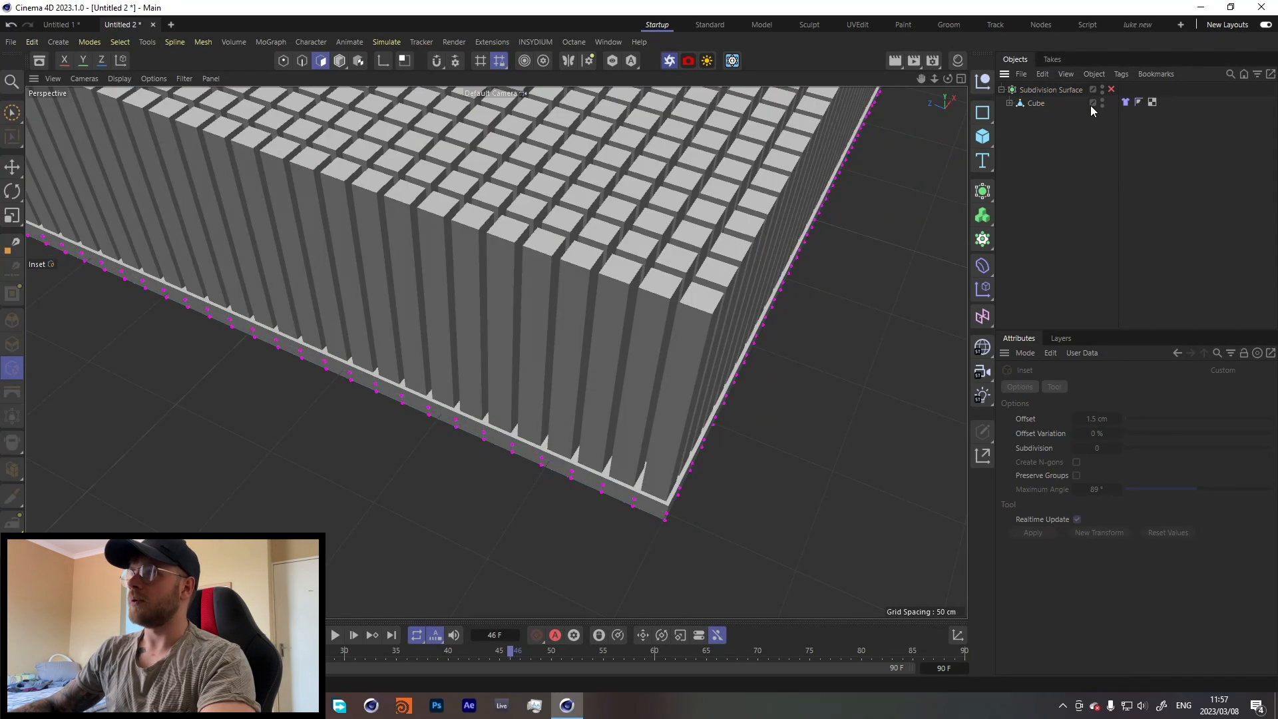
Play the cloth simulation on the inset slab up to frame 12 to check the column movement
alt+drag(586, 232, 514, 420)
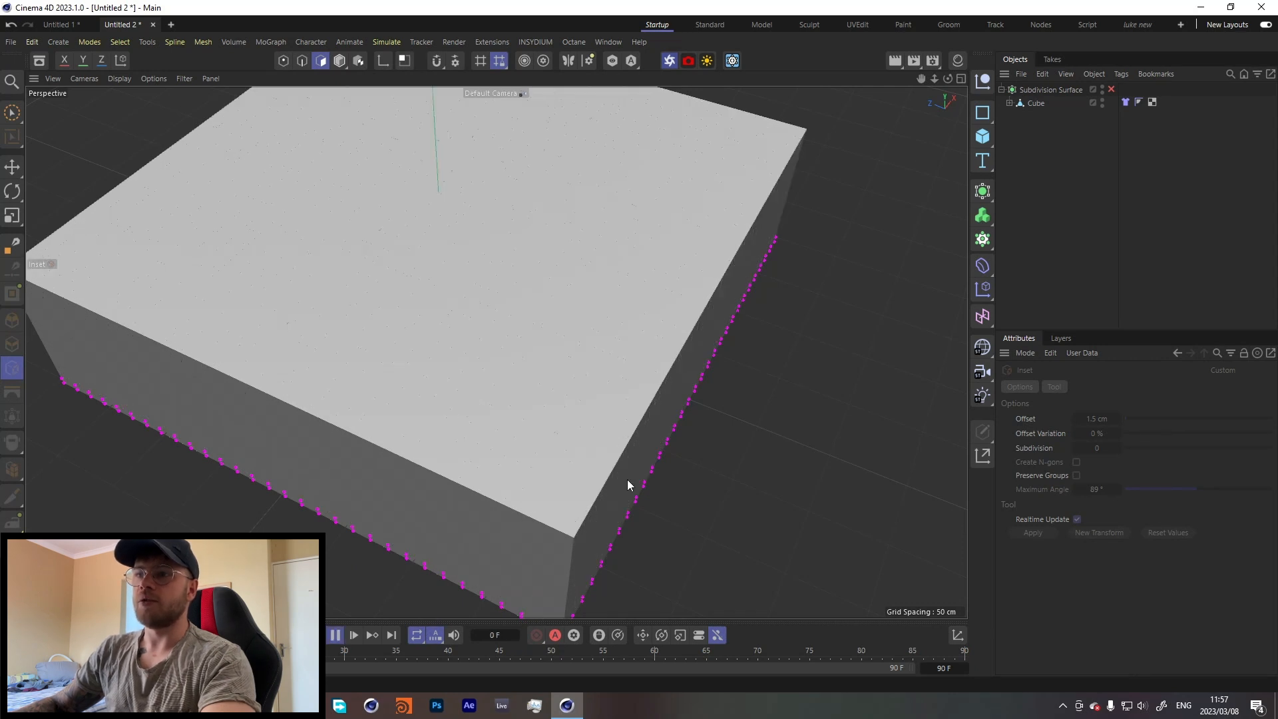
click(337, 635)
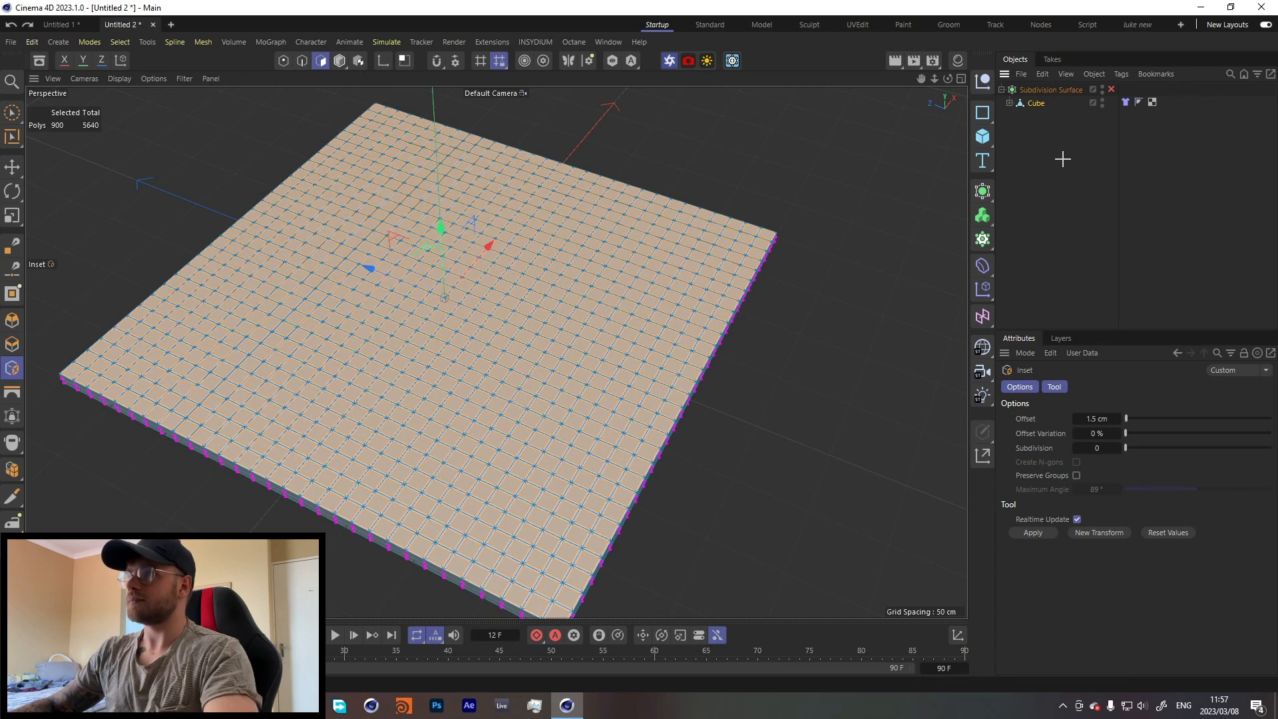
click(1033, 104)
click(1069, 189)
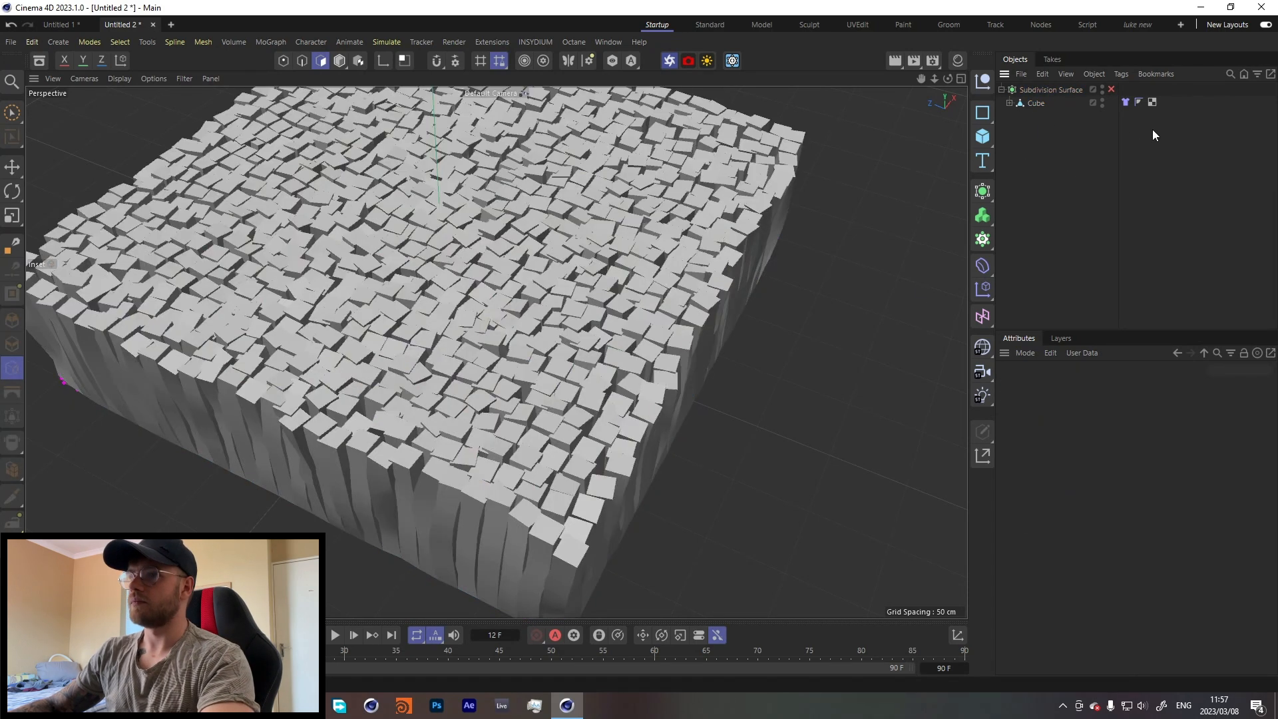
Return the timeline to frame 0 and switch from polygon mode to Model mode with Brush Selection active
click(1046, 117)
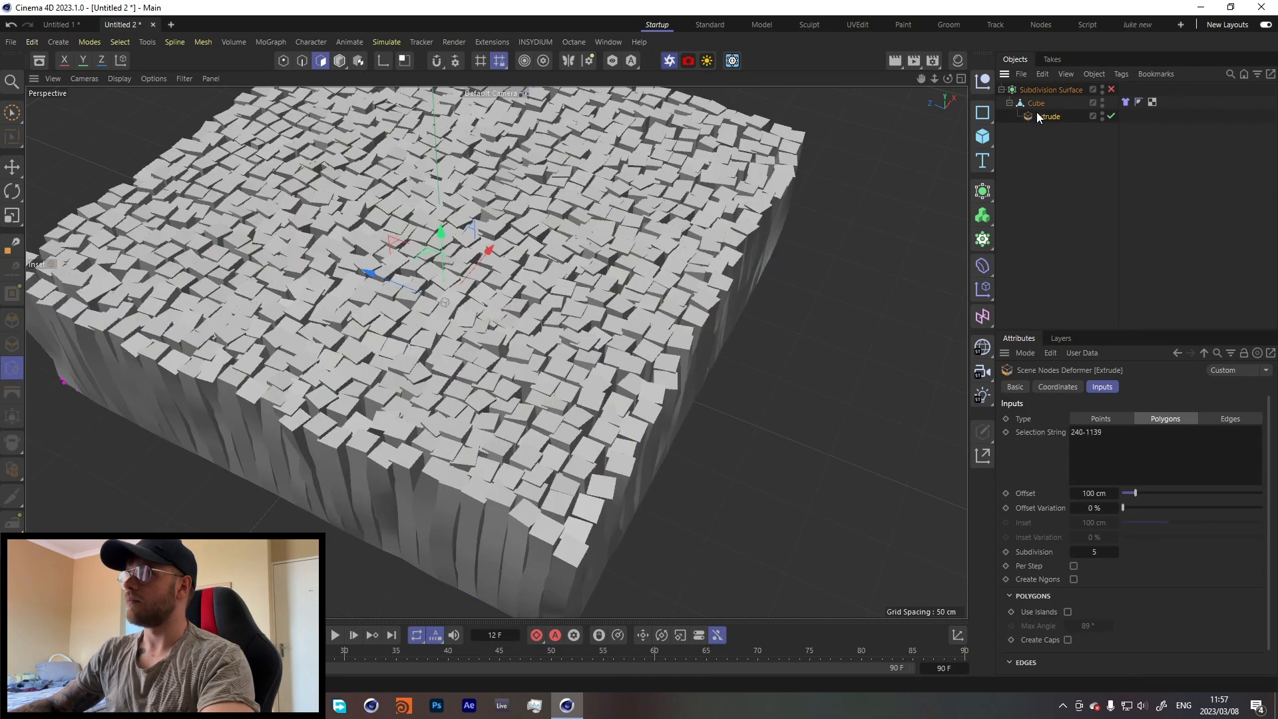
click(1035, 105)
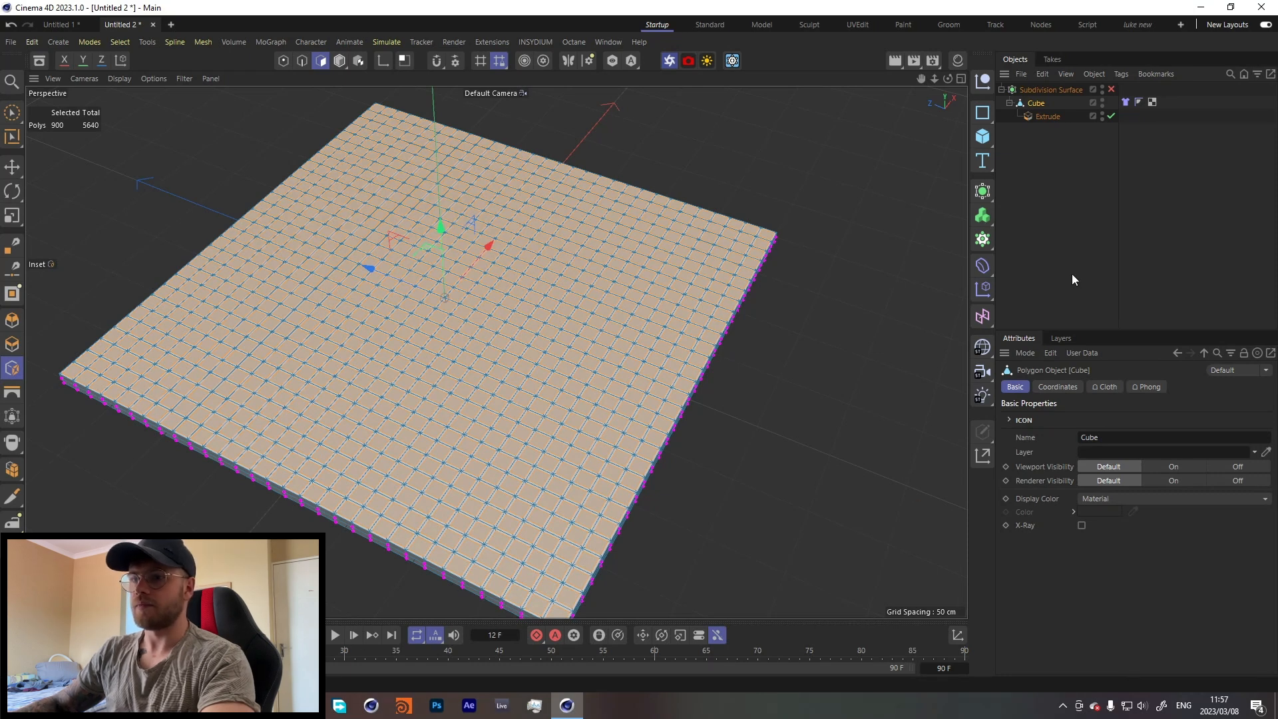
click(1059, 249)
click(1042, 116)
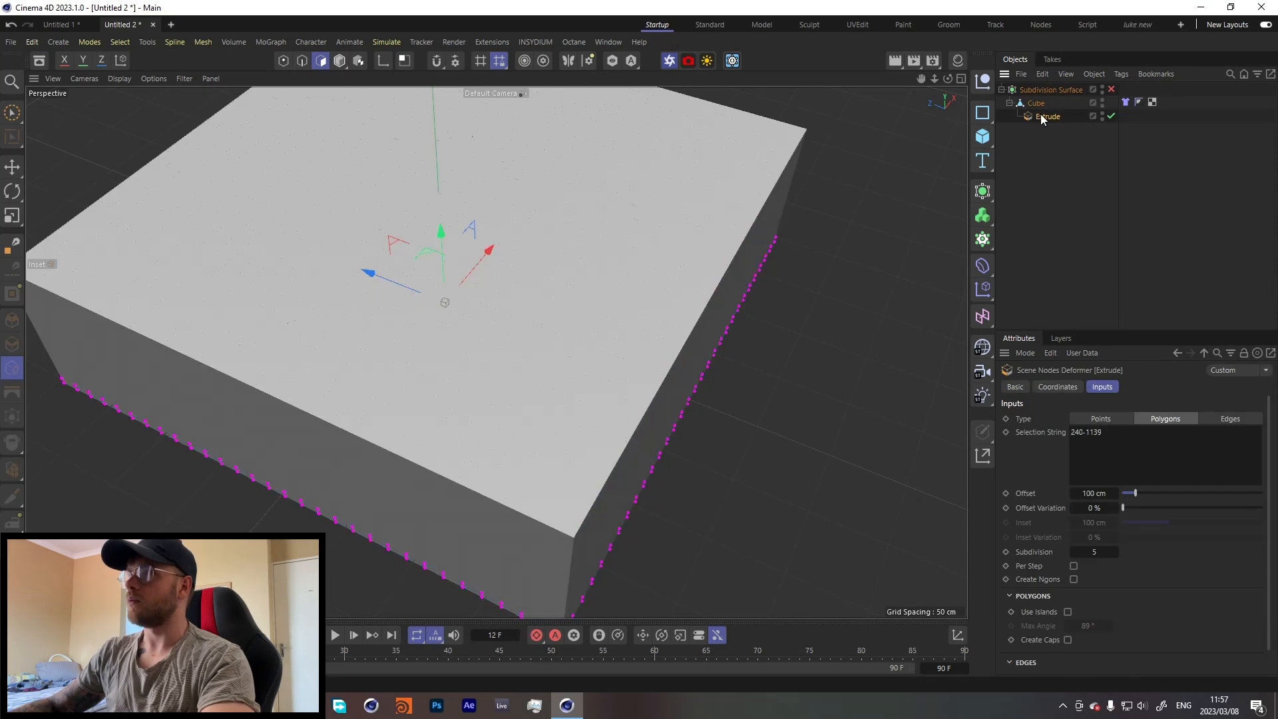
click(1048, 129)
click(1035, 118)
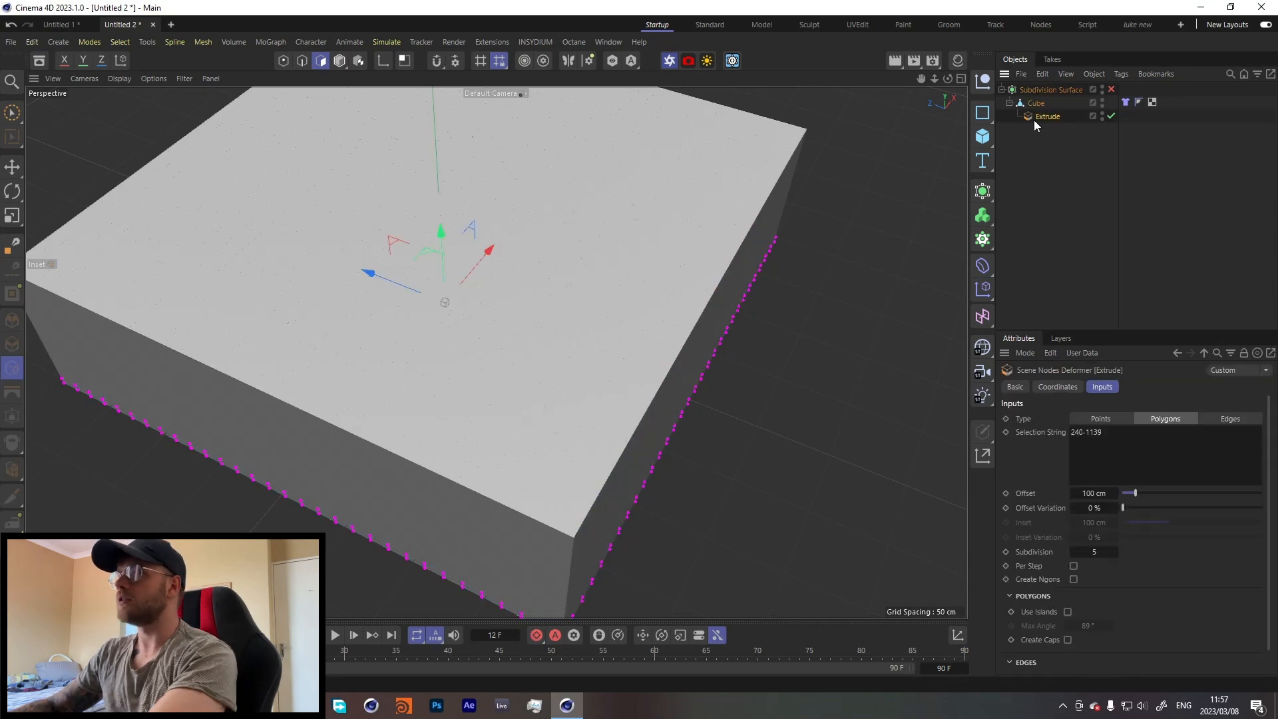
click(8, 109)
click(339, 61)
alt+drag(666, 280, 513, 350)
scroll(513, 350, up, 2)
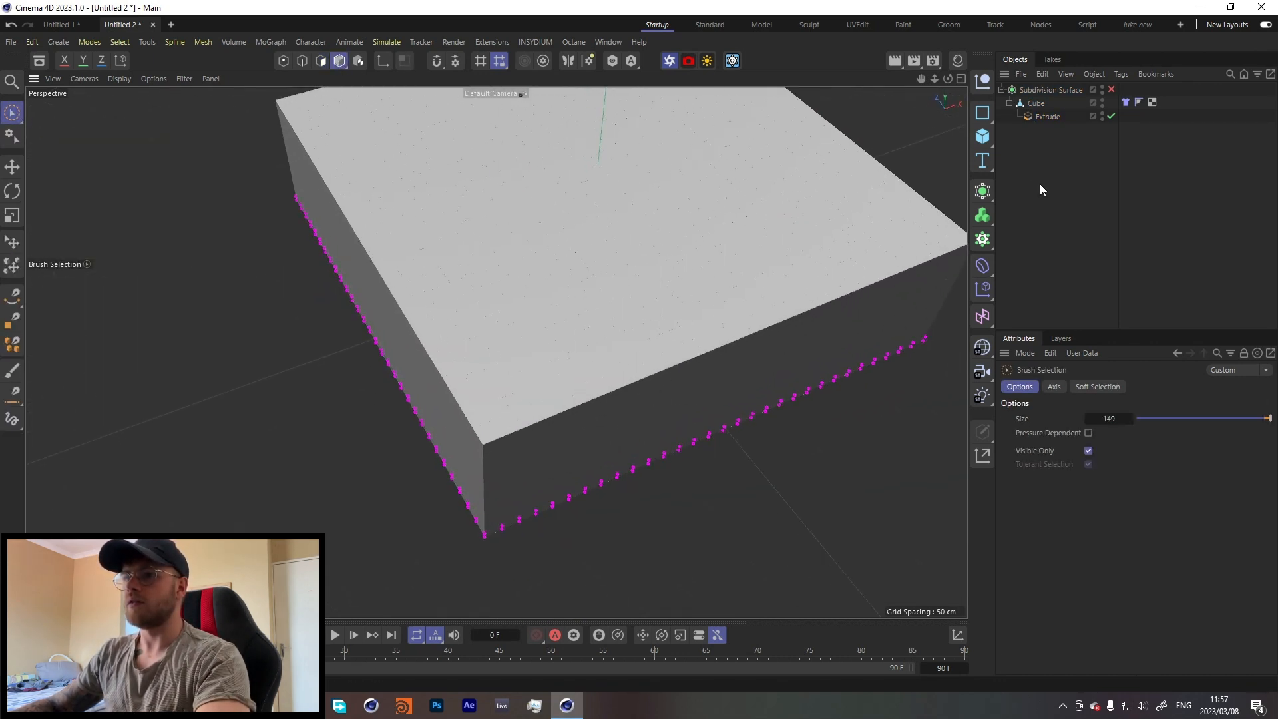
Refresh the Extrude node by changing its Offset to 88 cm and setting it back to 100 cm
click(1047, 117)
drag(1099, 497, 1091, 497)
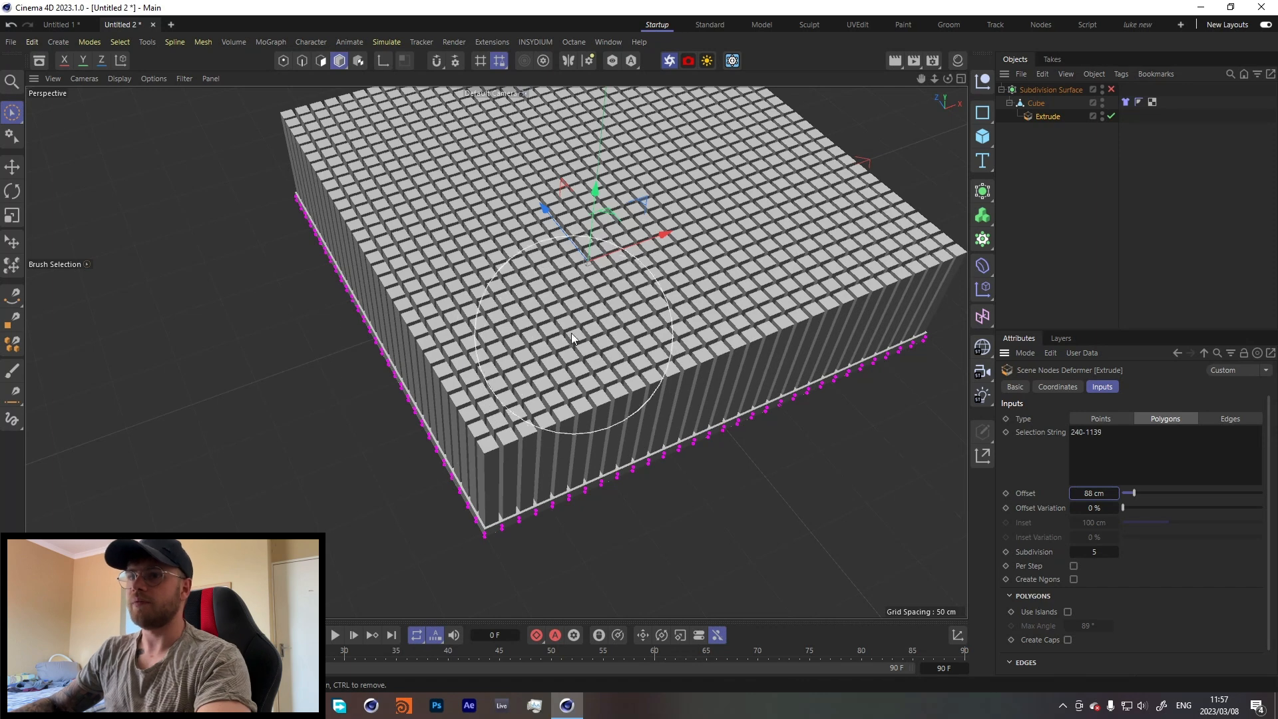
alt+middle_drag(536, 323, 506, 358)
double_click(1099, 492)
text(100)
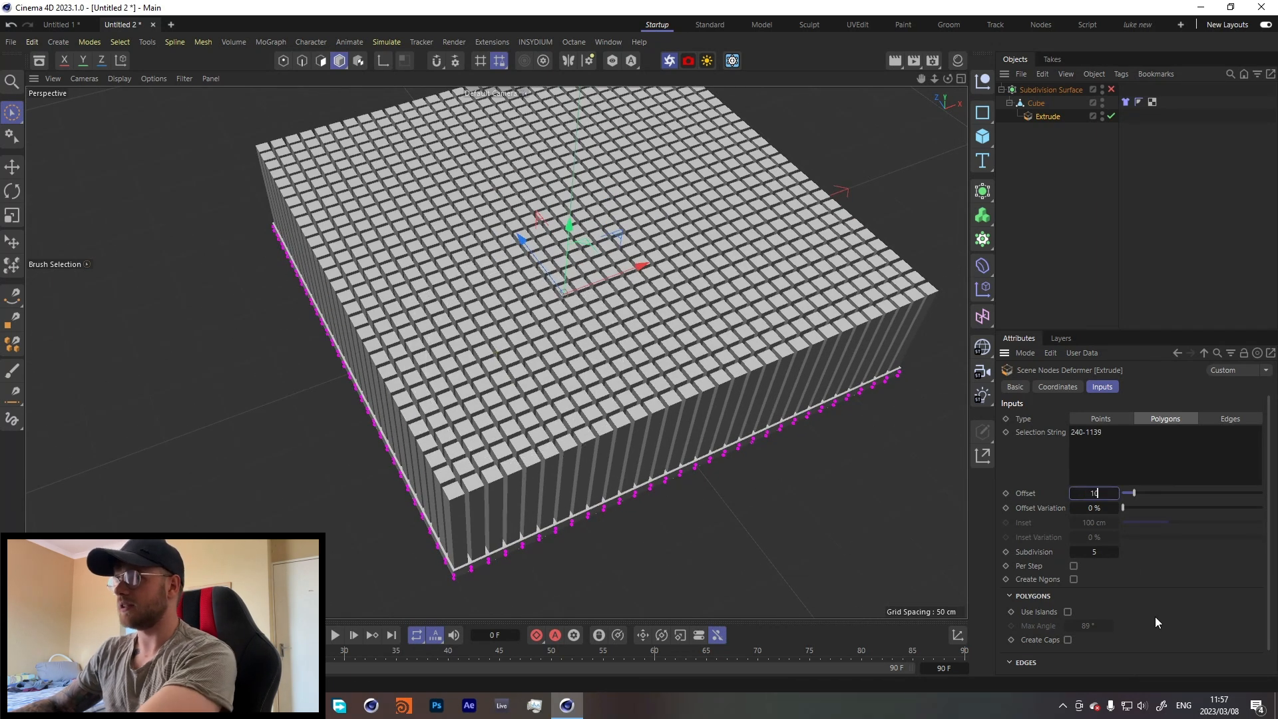
key(Return)
Play the cloth simulation up to frame 66 and inspect how the extruded columns deform
click(1128, 157)
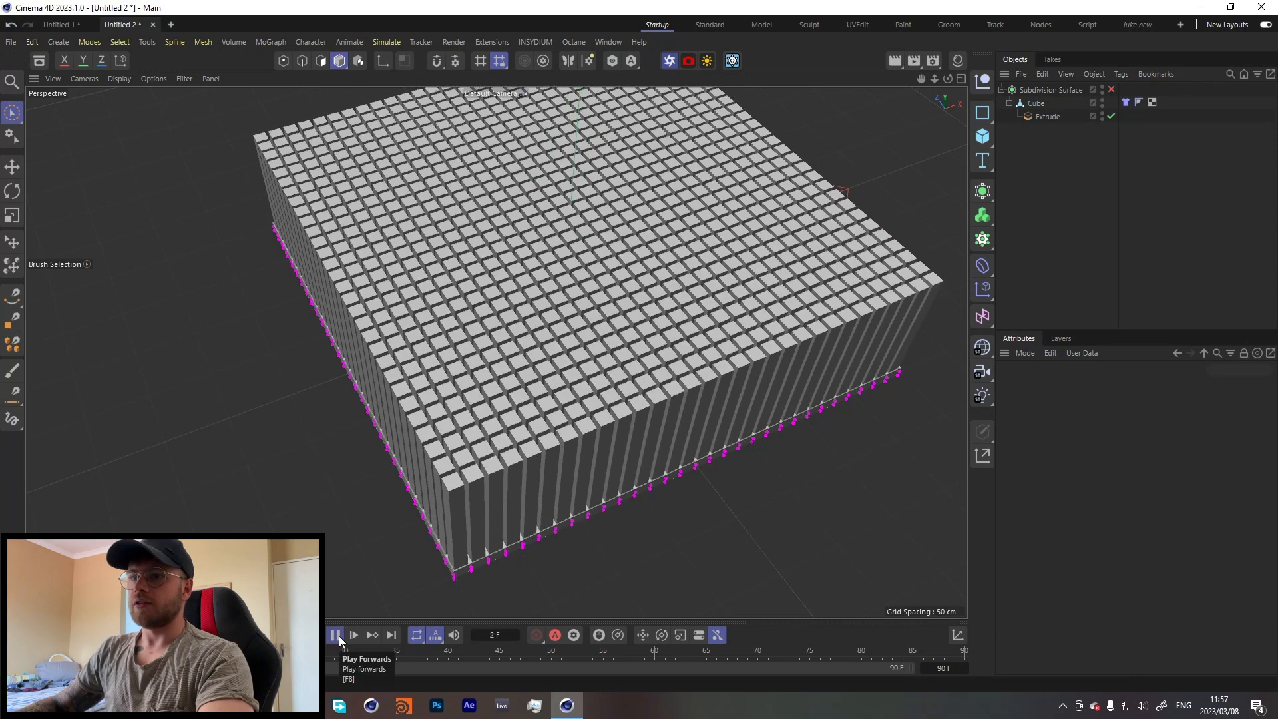
alt+drag(464, 312, 457, 398)
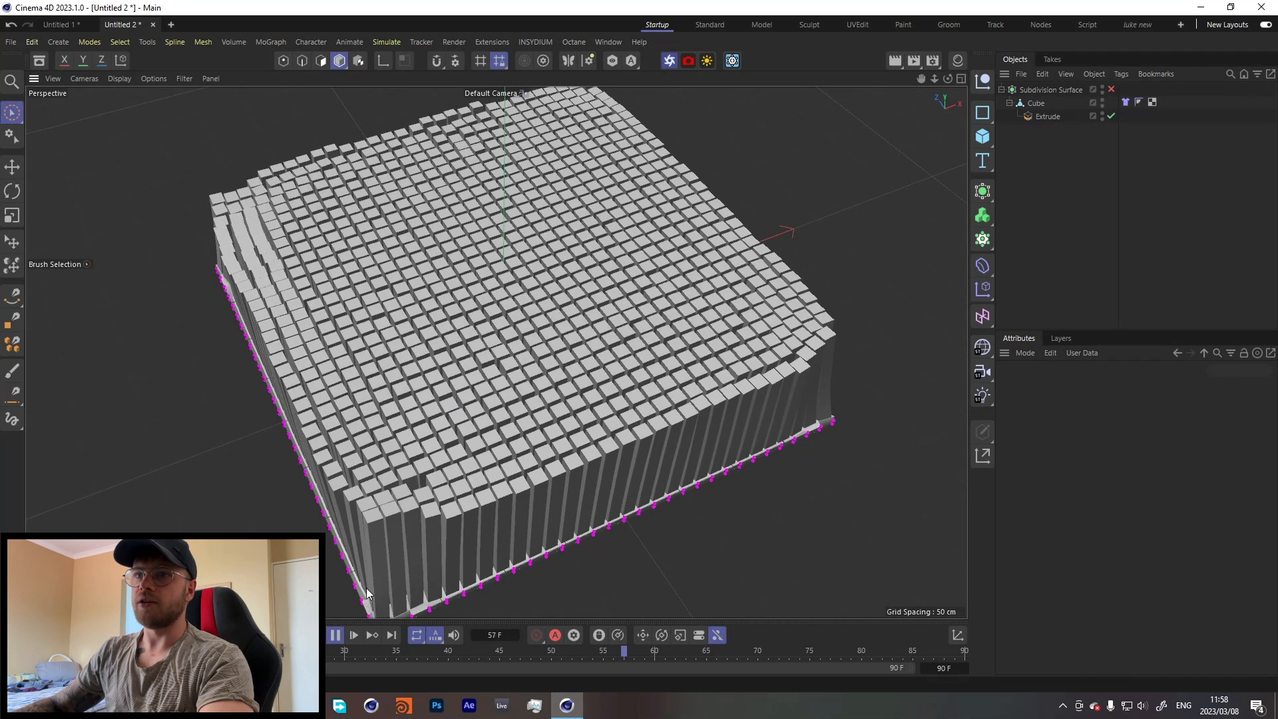
click(335, 635)
mouse_move(593, 330)
alt+mouse_down()
mouse_move(530, 320)
mouse_move(645, 338)
alt+mouse_up()
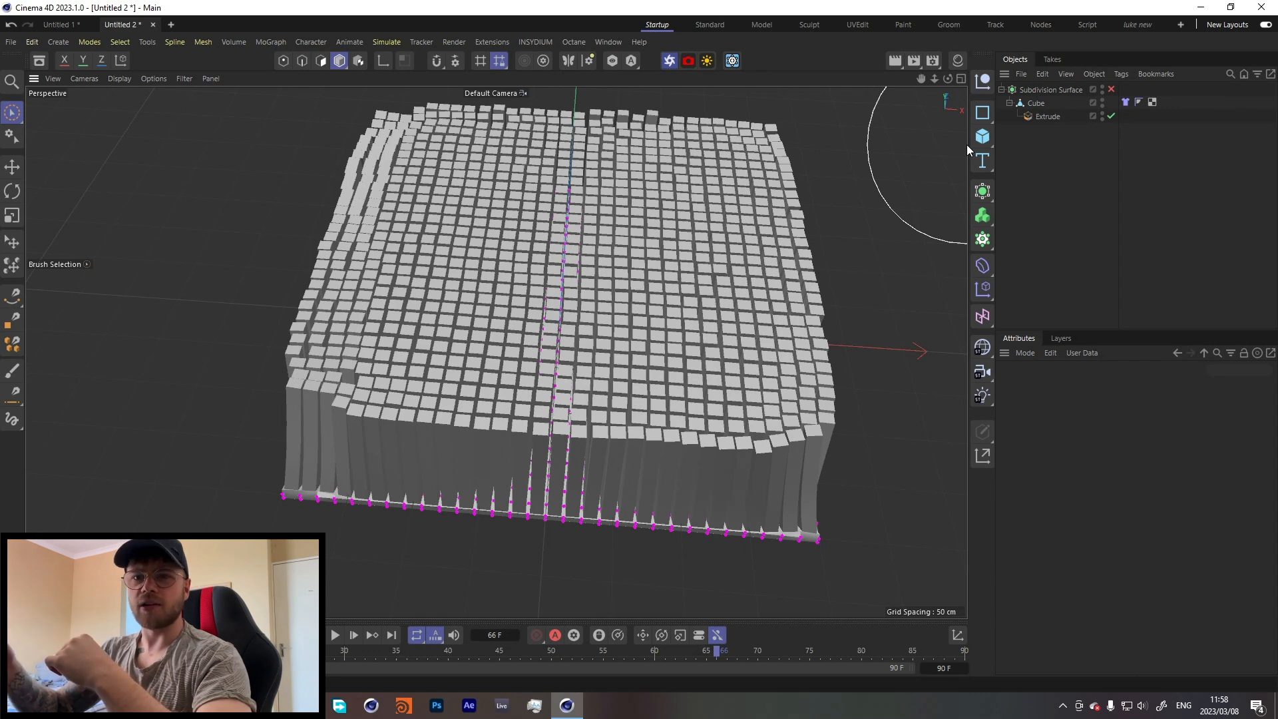
alt+middle_drag(751, 170, 572, 220)
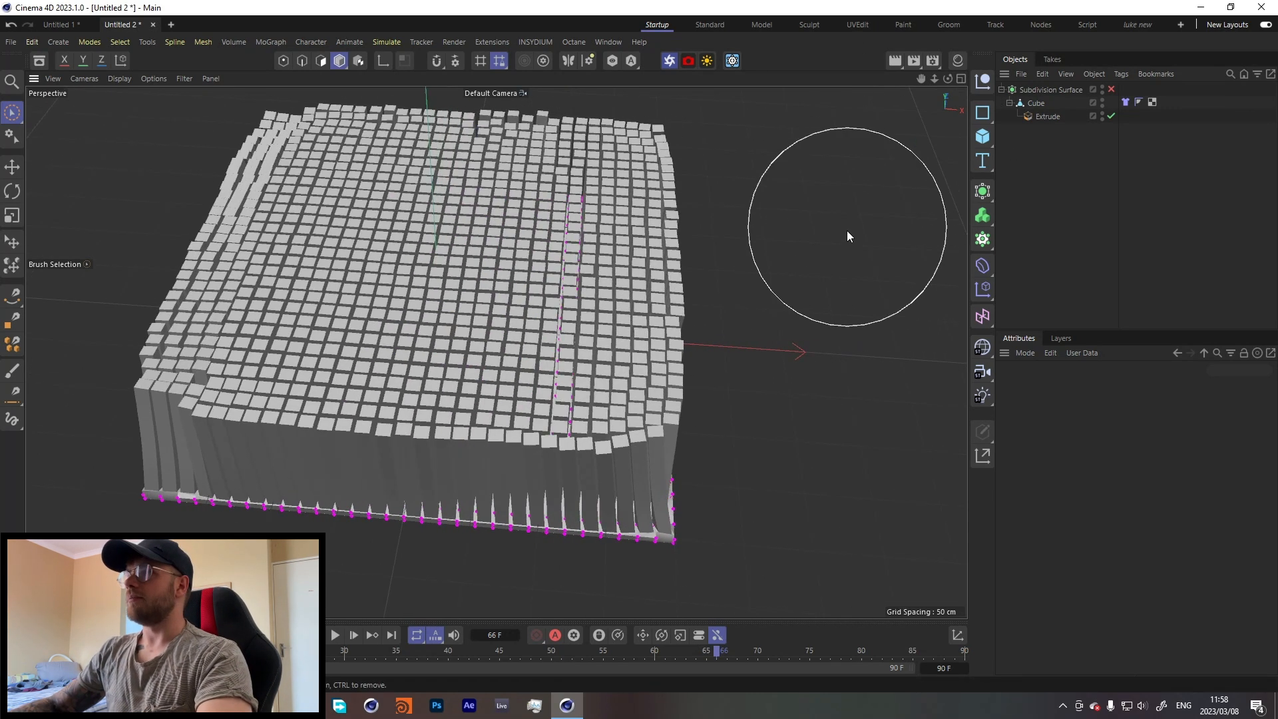
Add a Sphere primitive and move it along X to sit beside the slab
click(982, 136)
click(1124, 205)
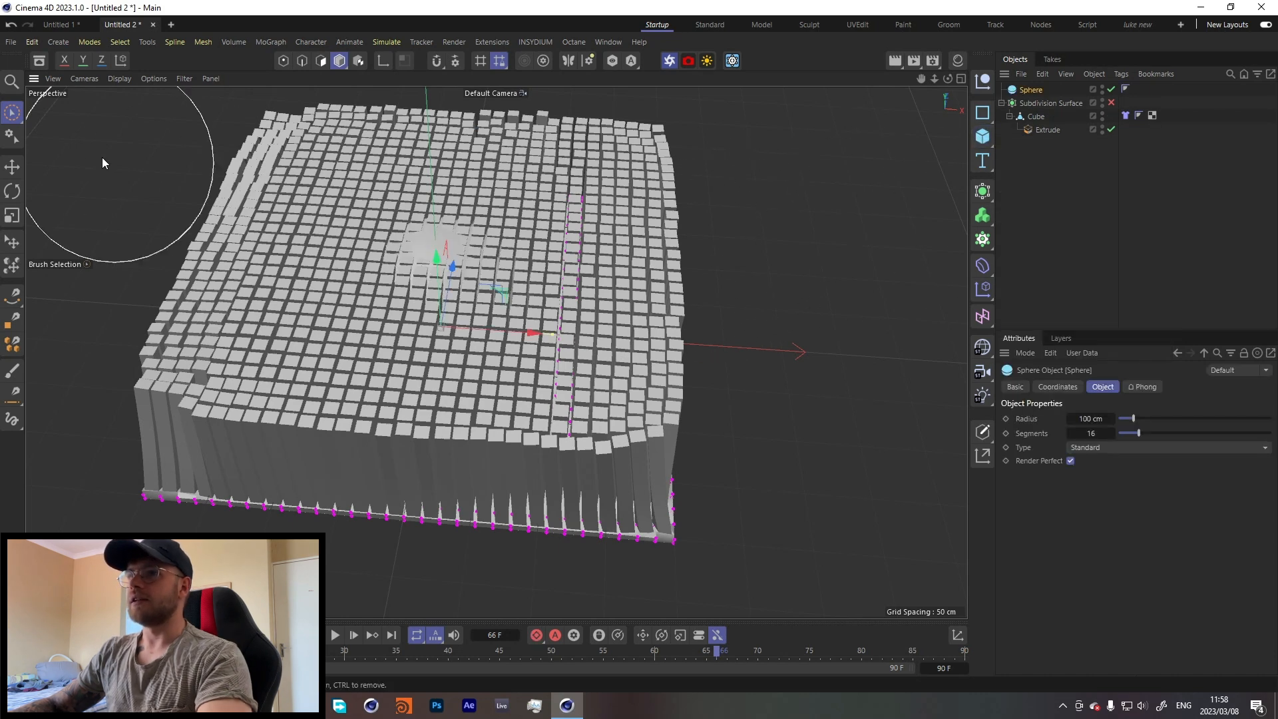
click(9, 112)
drag(533, 333, 896, 358)
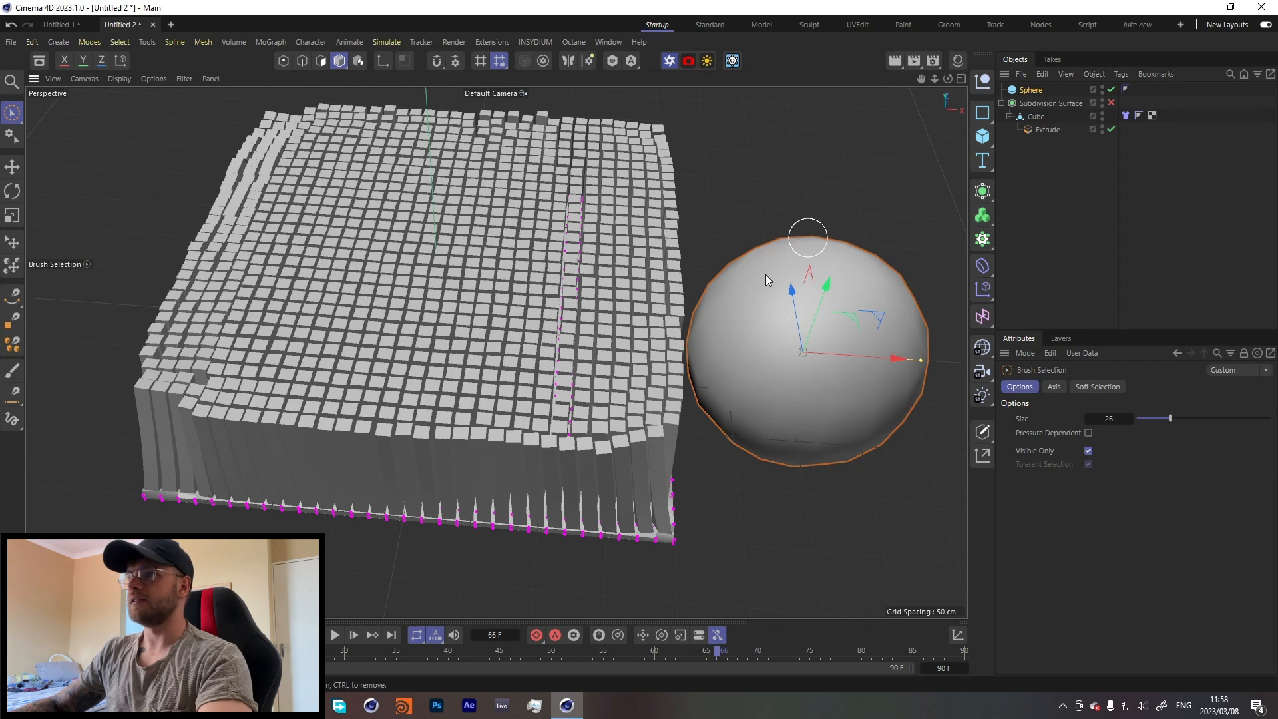
In the front view, set the sphere's radius to 60 cm and raise it to a Y position of about 66 cm
click(1031, 91)
middle_click(694, 370)
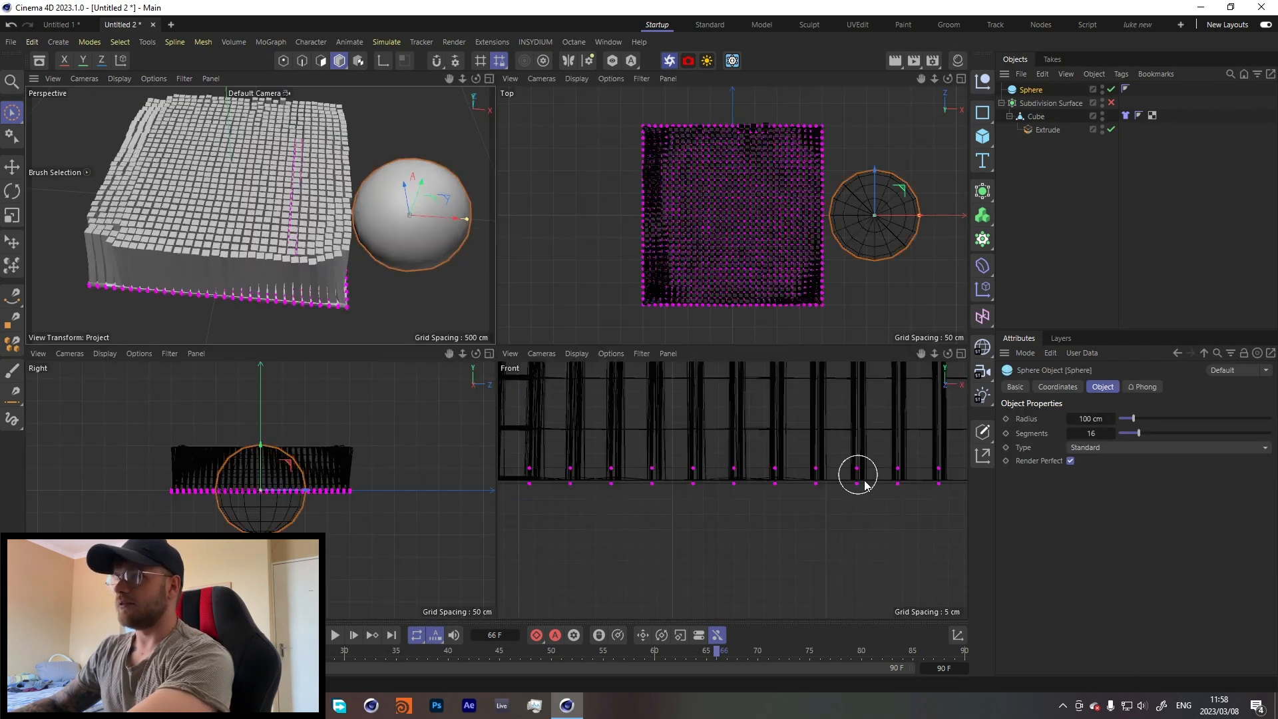
middle_click(731, 492)
scroll(841, 394, down, 3)
scroll(841, 394, down, 5)
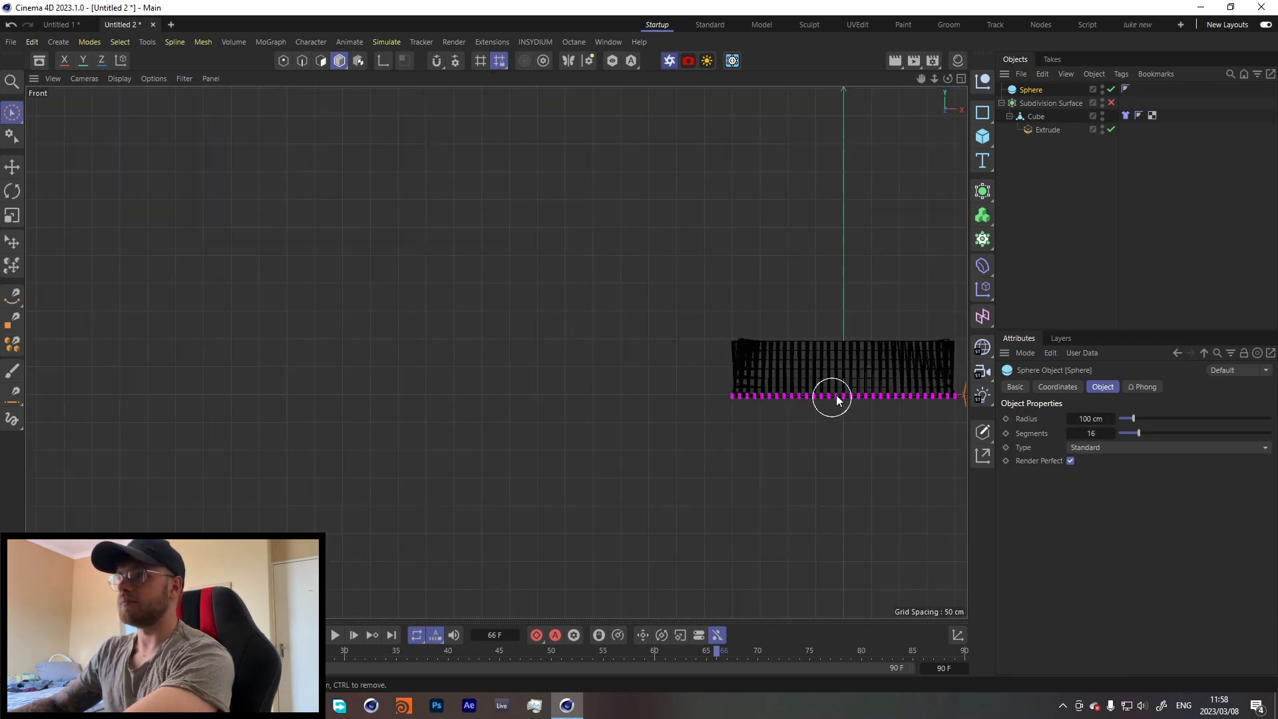
alt+middle_drag(855, 380, 640, 376)
click(1097, 418)
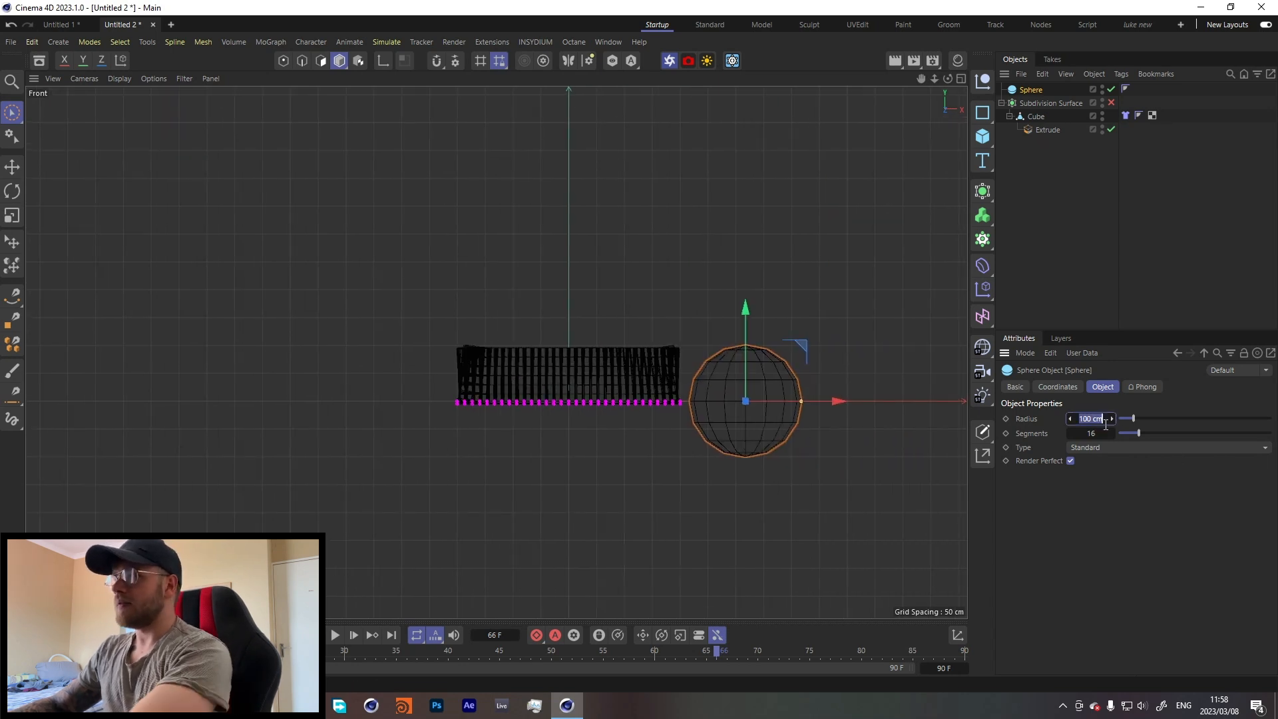
text(70)
key(Return)
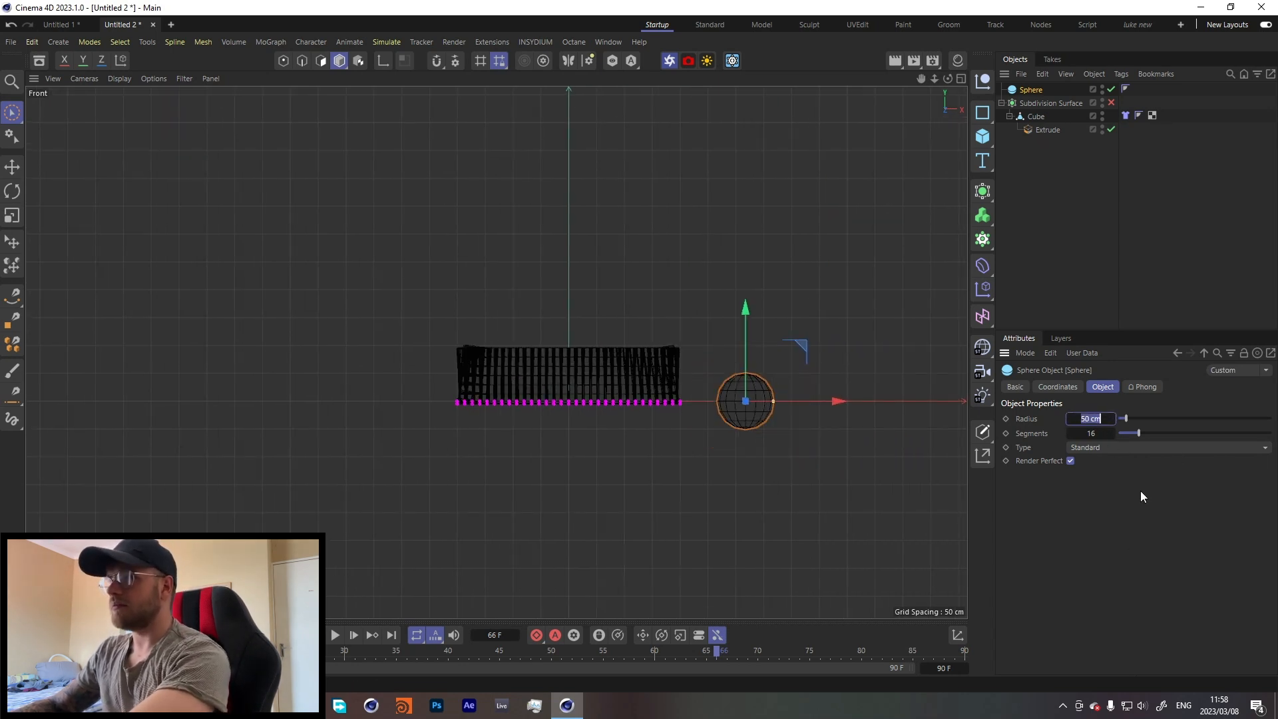
drag(744, 329, 741, 285)
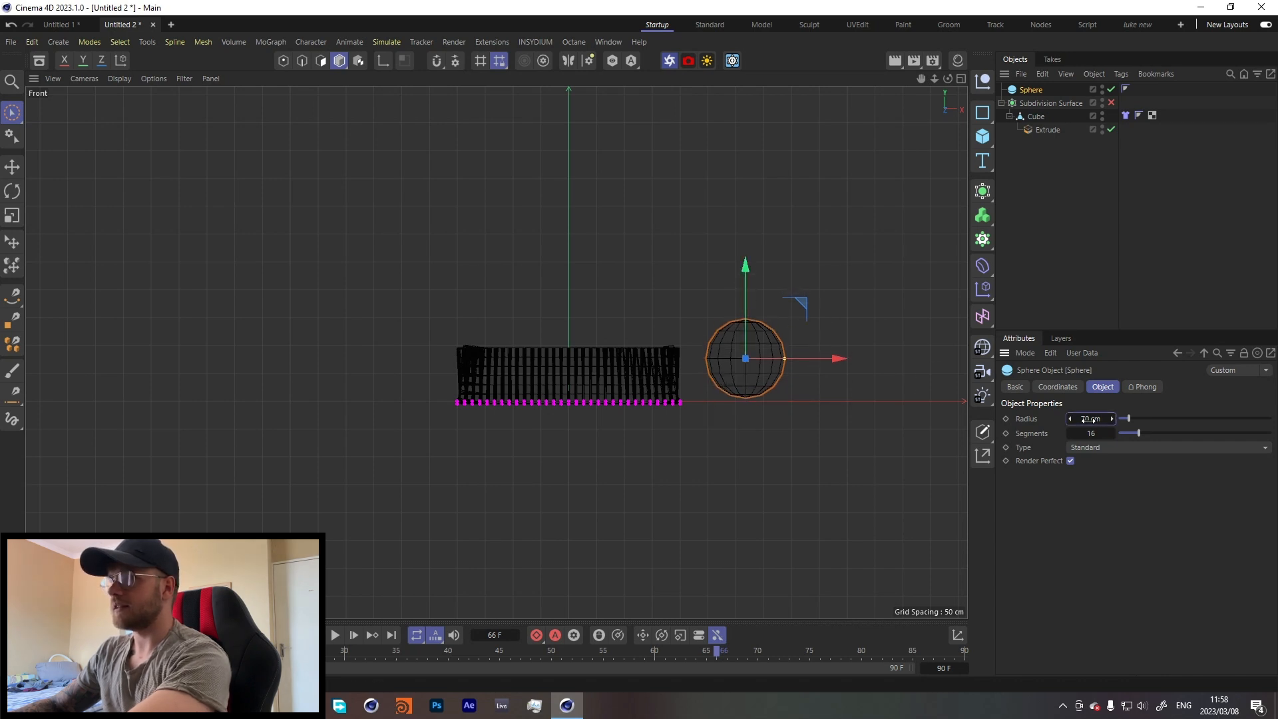
text(60)
key(Return)
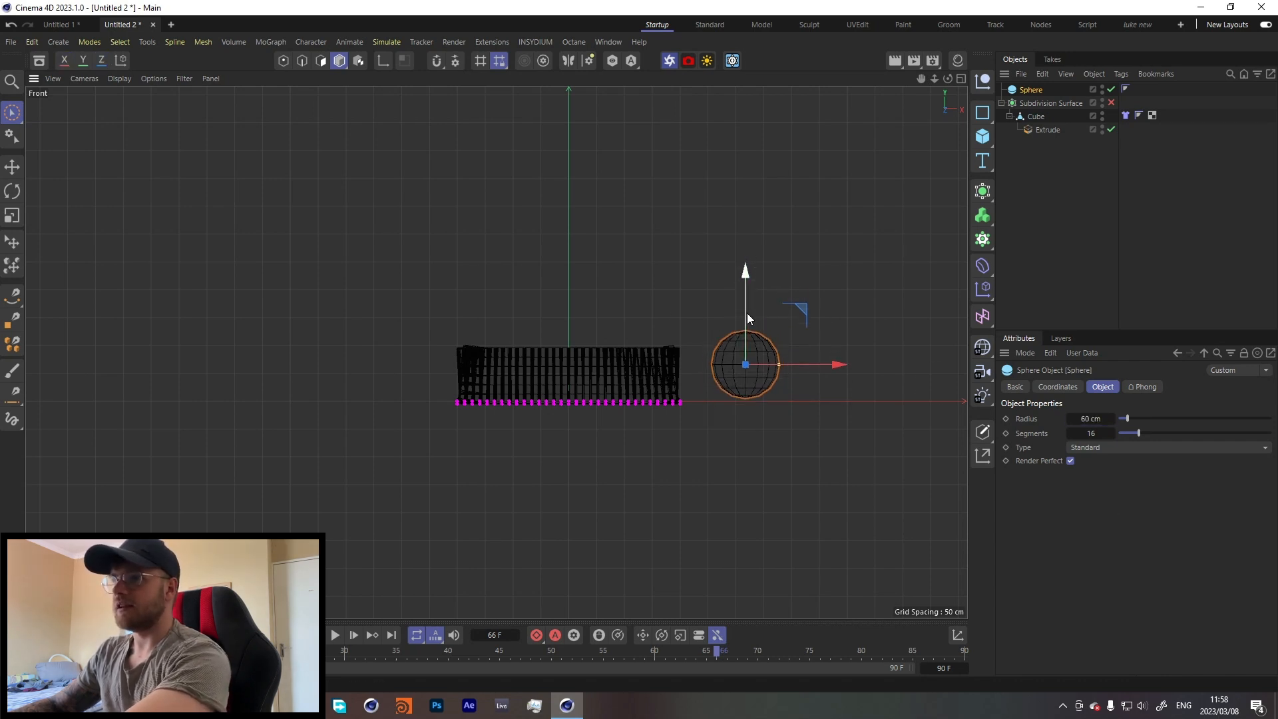
Move the sphere closer to the slab's edge in the perspective view, to X about 260 cm
middle_click(681, 322)
middle_click(393, 262)
drag(882, 307, 809, 305)
alt+middle_drag(809, 305, 669, 289)
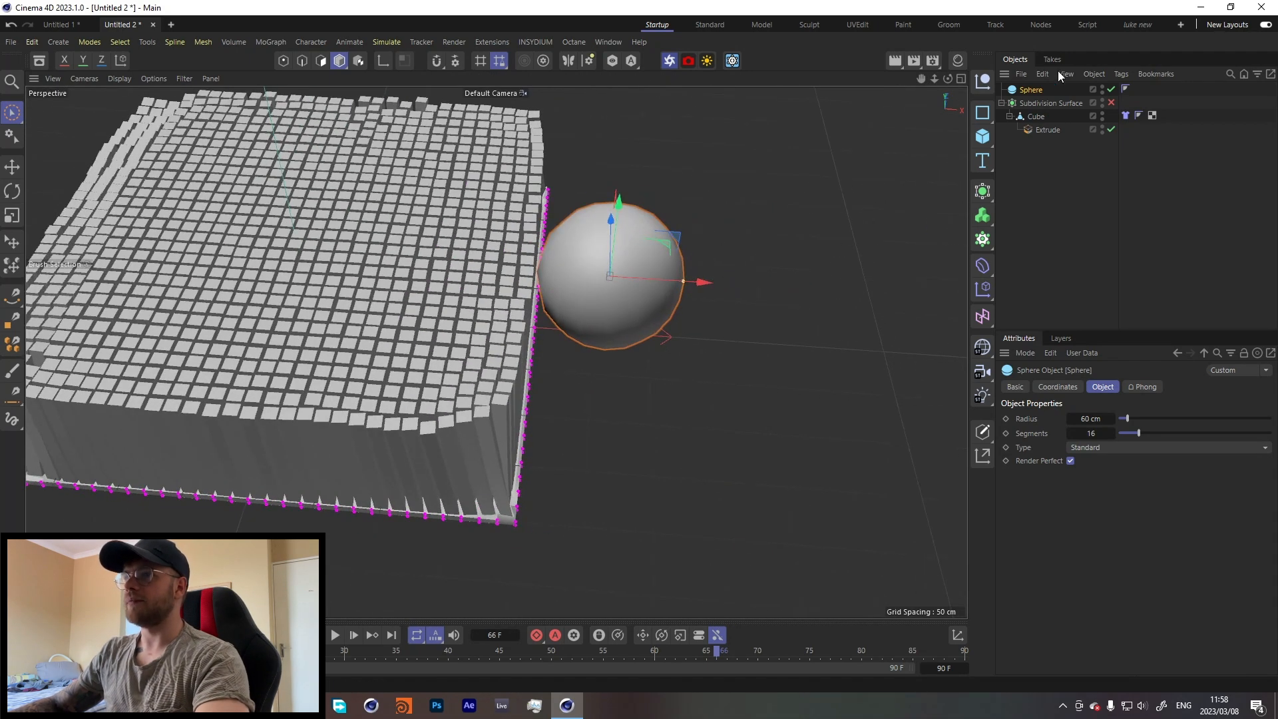
Keyframe the sphere's position to cross the slab to X about -113 cm and return to X about 260 cm at frame 90
click(1058, 387)
drag(1010, 451, 1011, 465)
drag(716, 658, 127, 657)
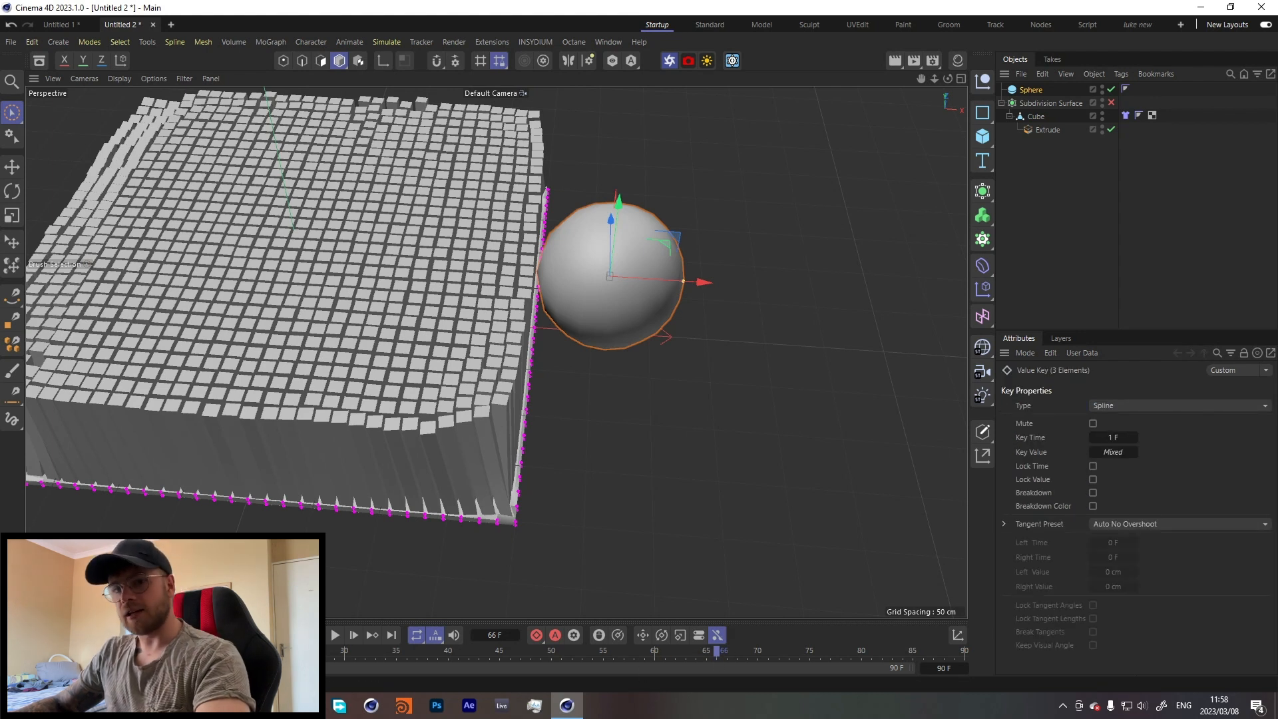
drag(704, 282, 258, 253)
click(1032, 93)
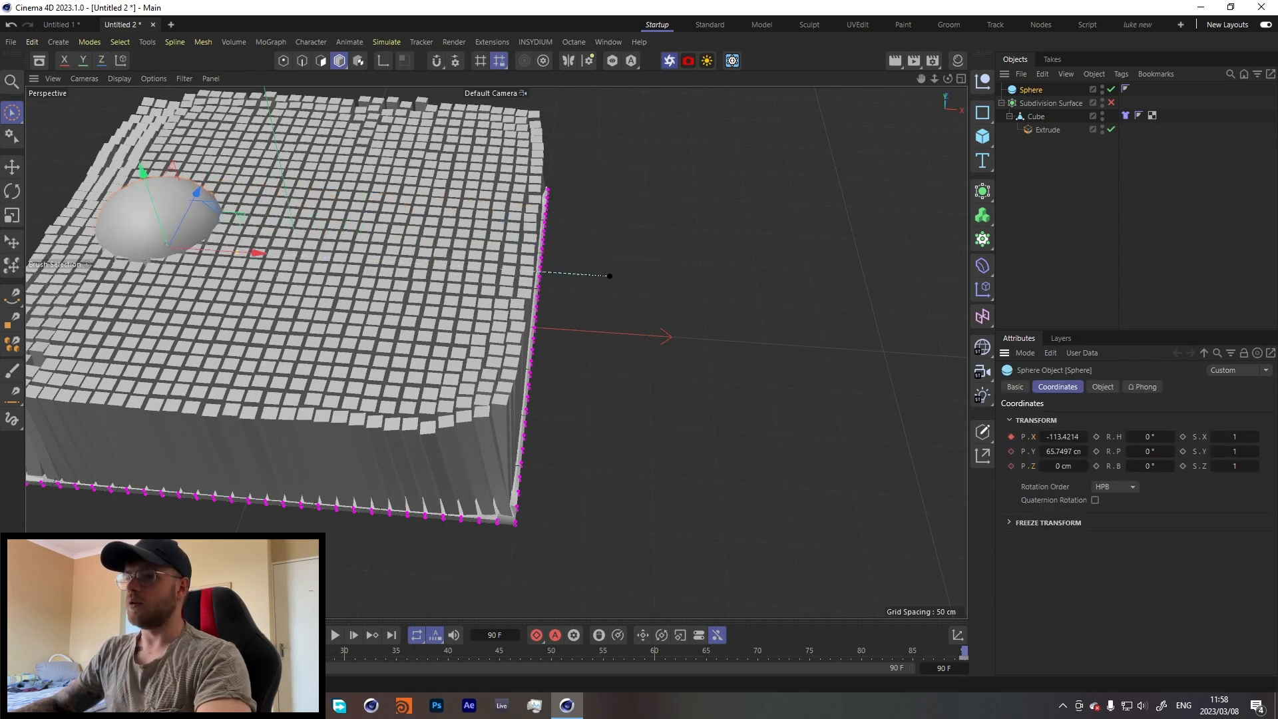
key(ctrl+z)
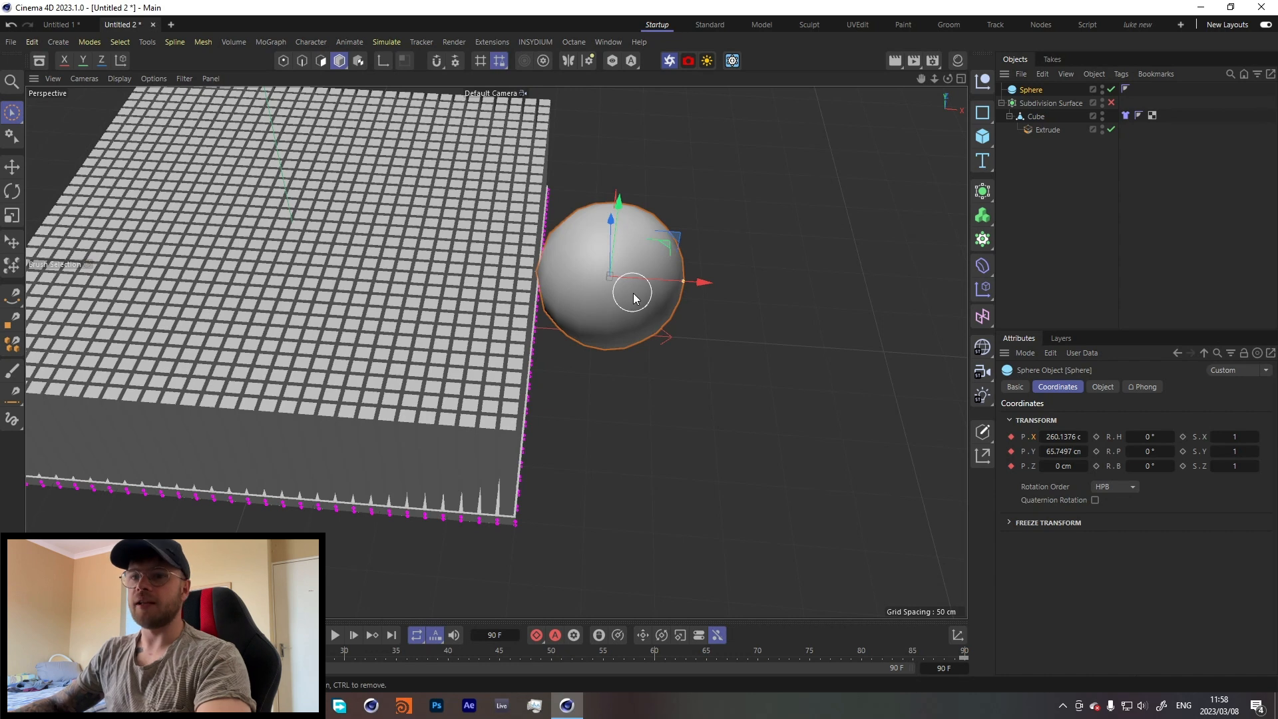
Add a Vibrate tag to the sphere with position enabled, amplitude 500, 0 and 500 cm, and frequency 0.5
right_click(1029, 93)
text(vib)
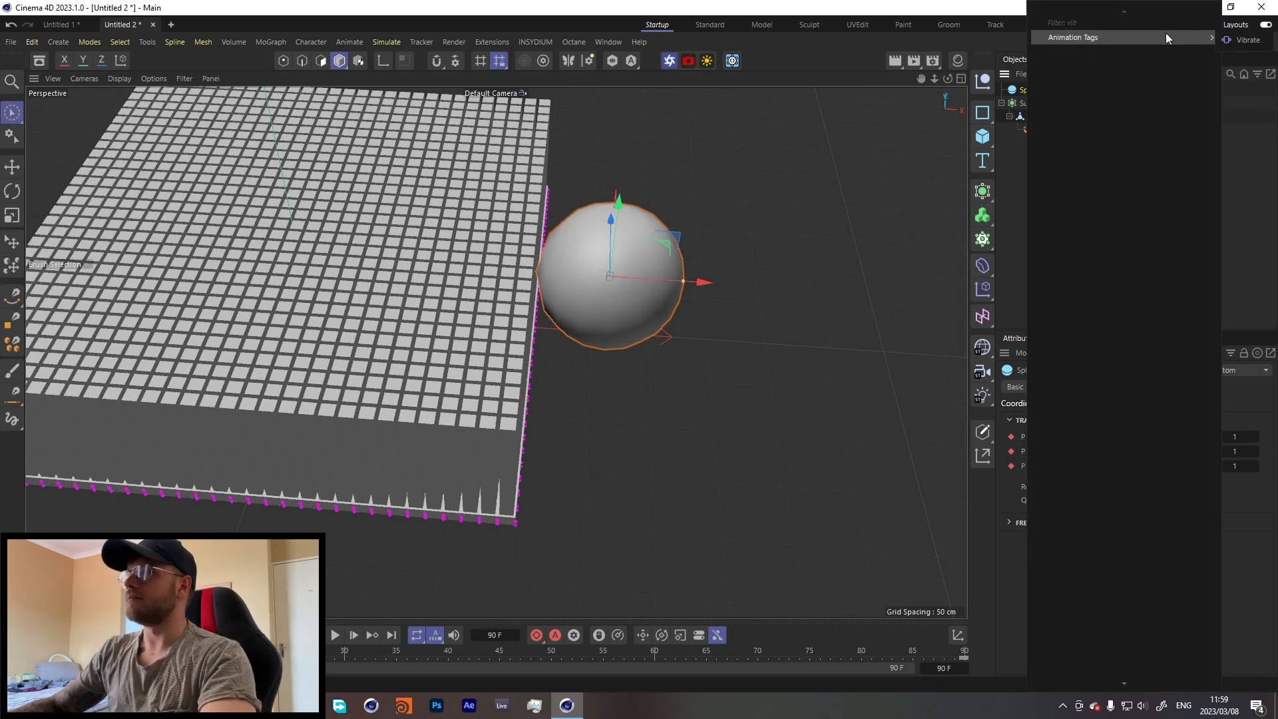
click(1239, 40)
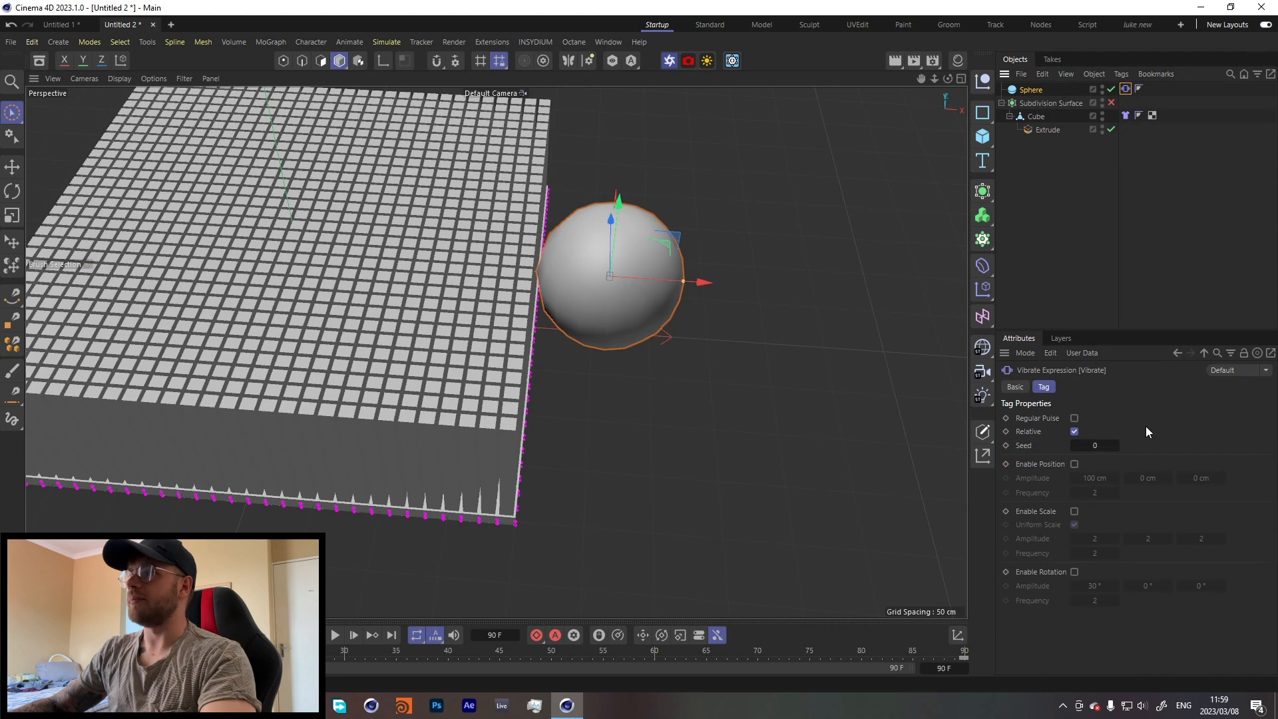
click(1074, 464)
click(1093, 478)
text(500)
click(1198, 477)
click(1095, 493)
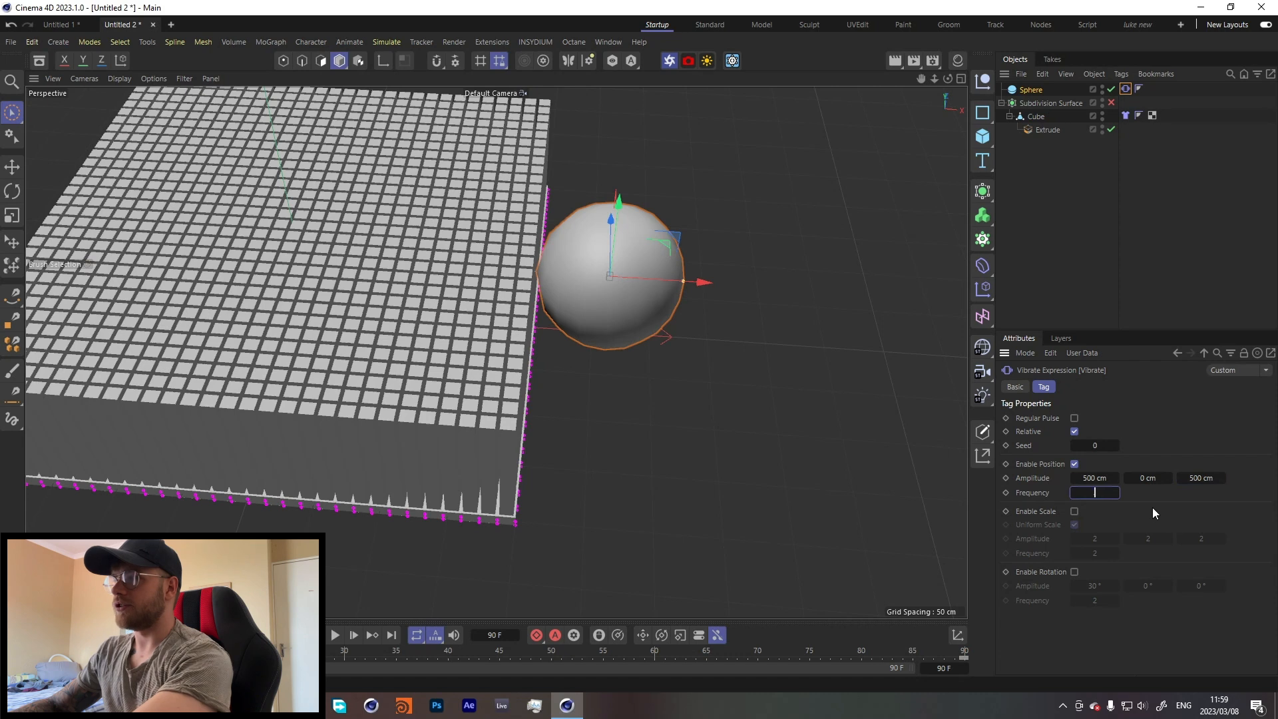
Hide the Subdivision Surface and preview the sphere's vibrating motion, changing the Vibrate seed to 1
alt+double_click(1102, 106)
click(335, 635)
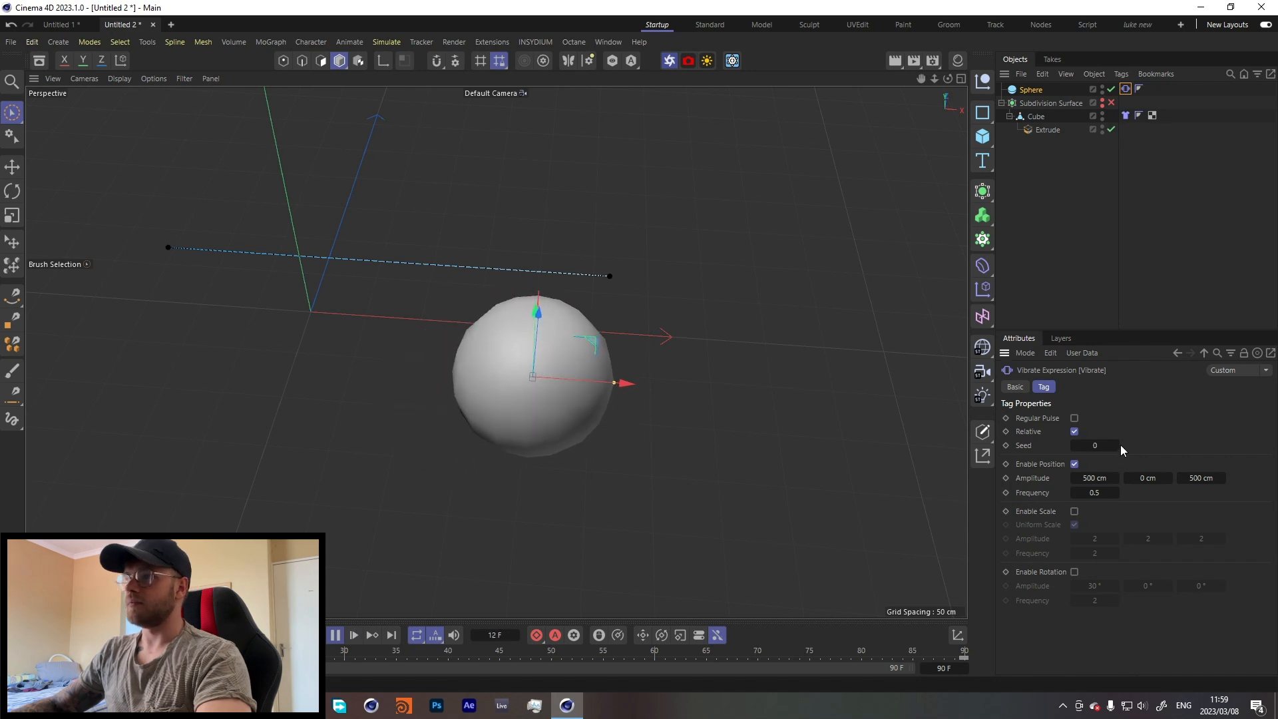
click(334, 636)
click(1116, 447)
click(336, 636)
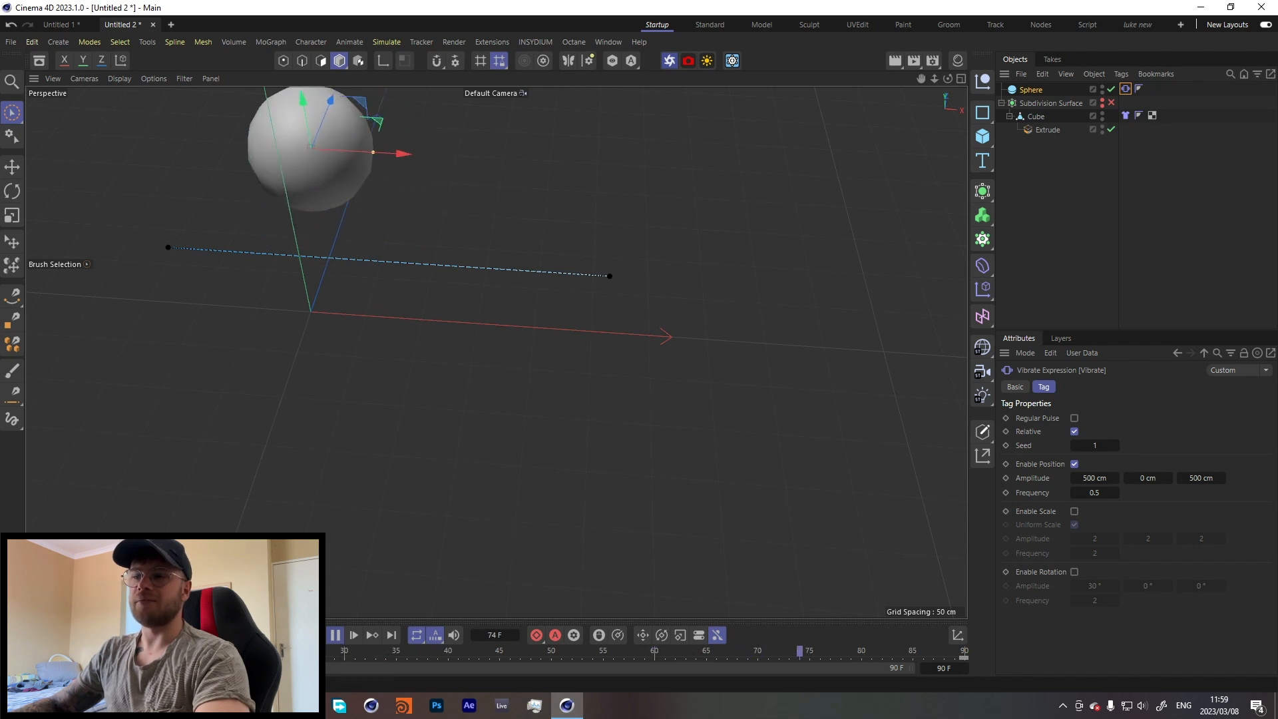
click(335, 635)
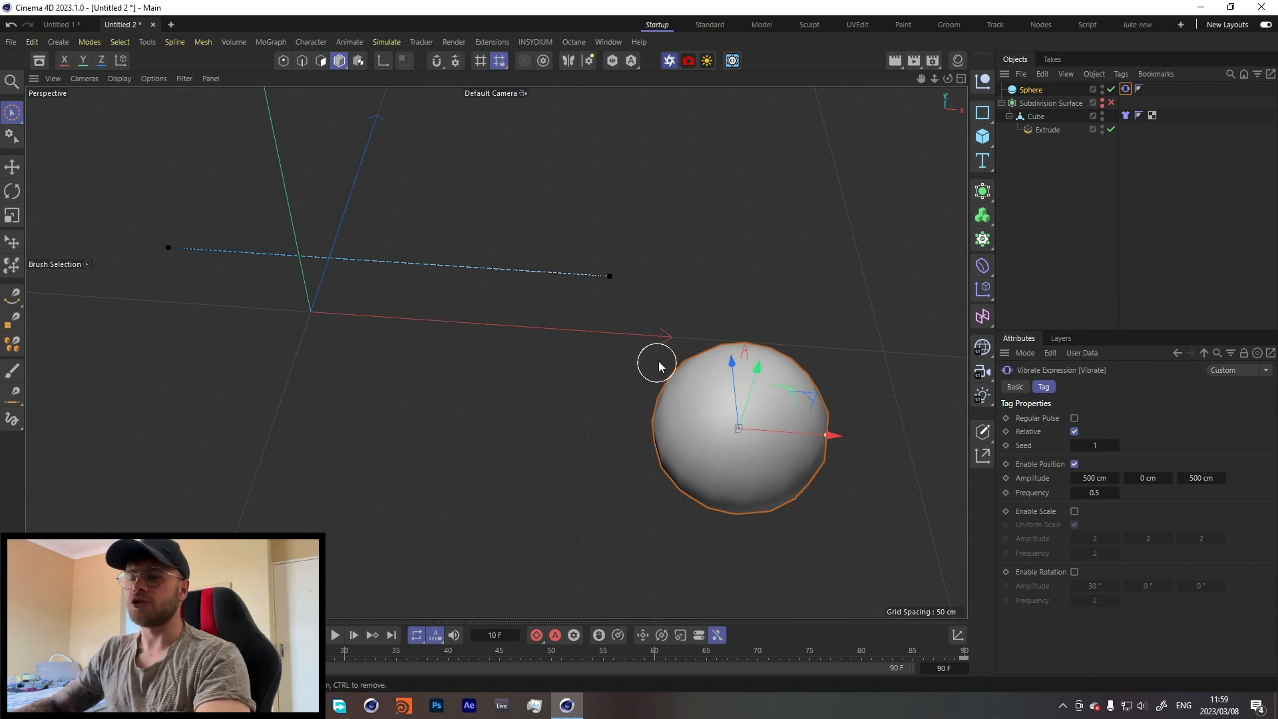
Set the sphere's segments to 300 and make the Subdivision Surface visible again
middle_click(642, 349)
middle_click(642, 353)
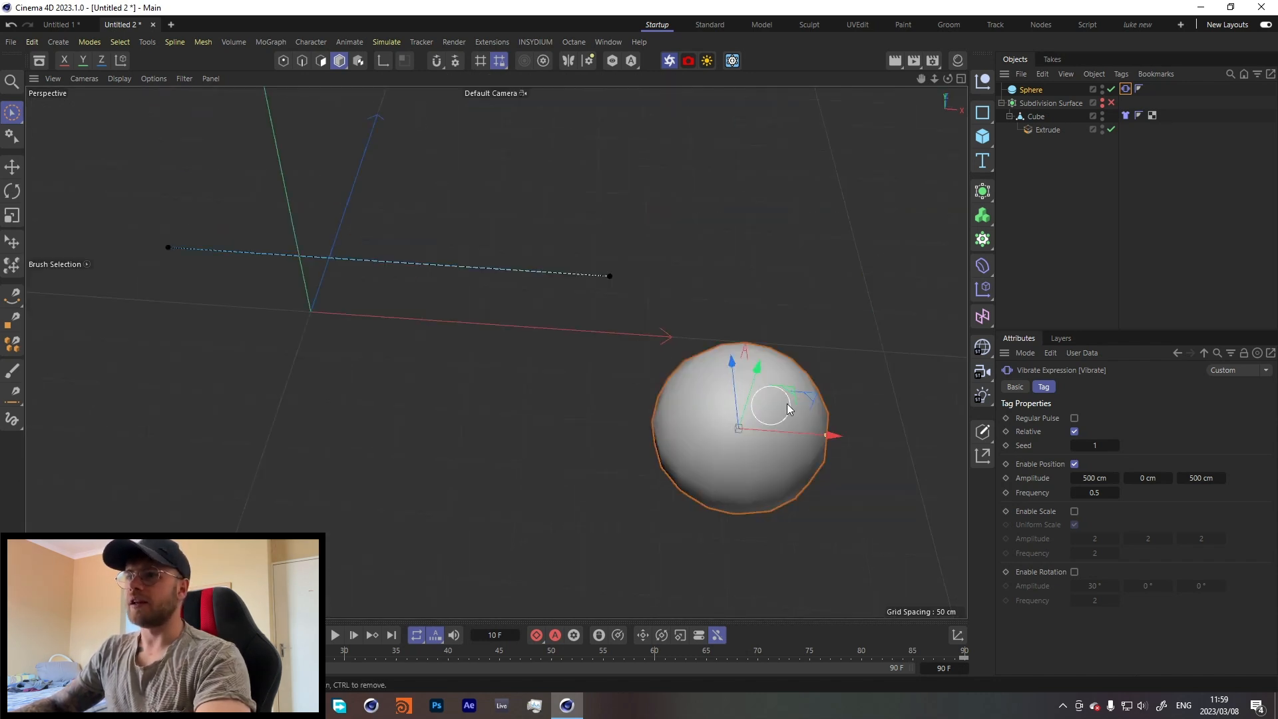
click(1029, 91)
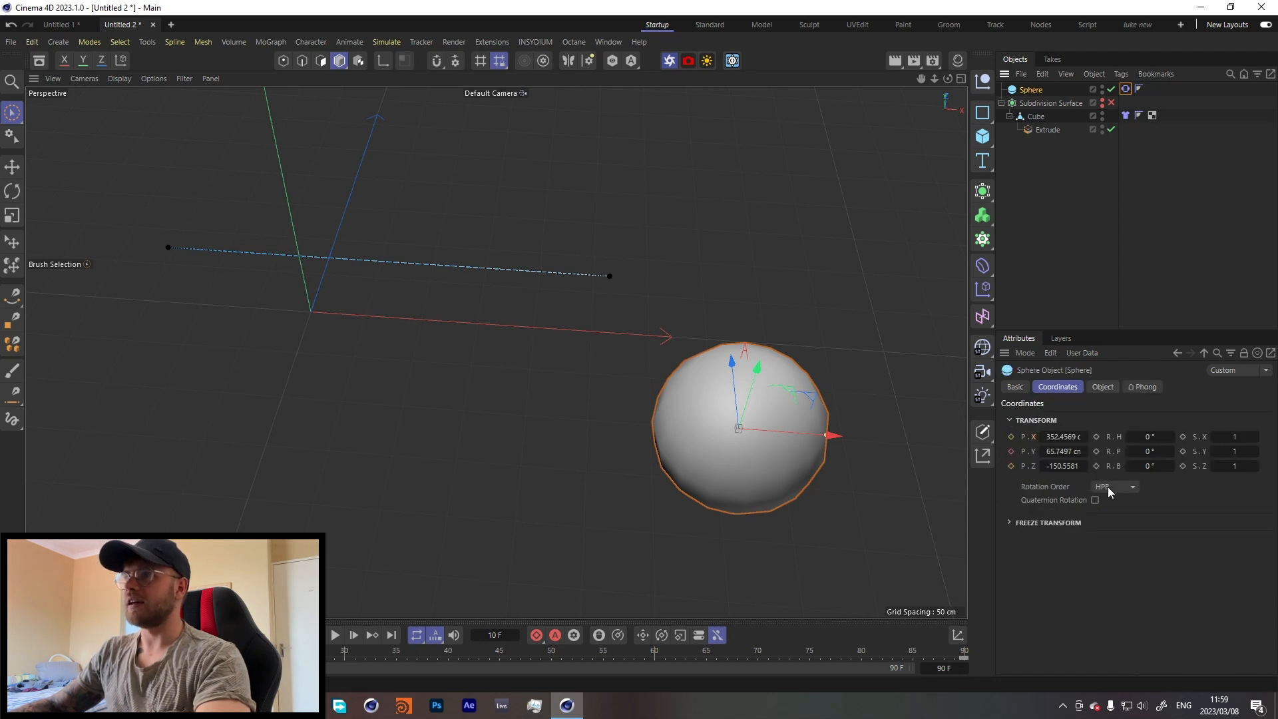
click(1100, 386)
text(300)
click(1065, 264)
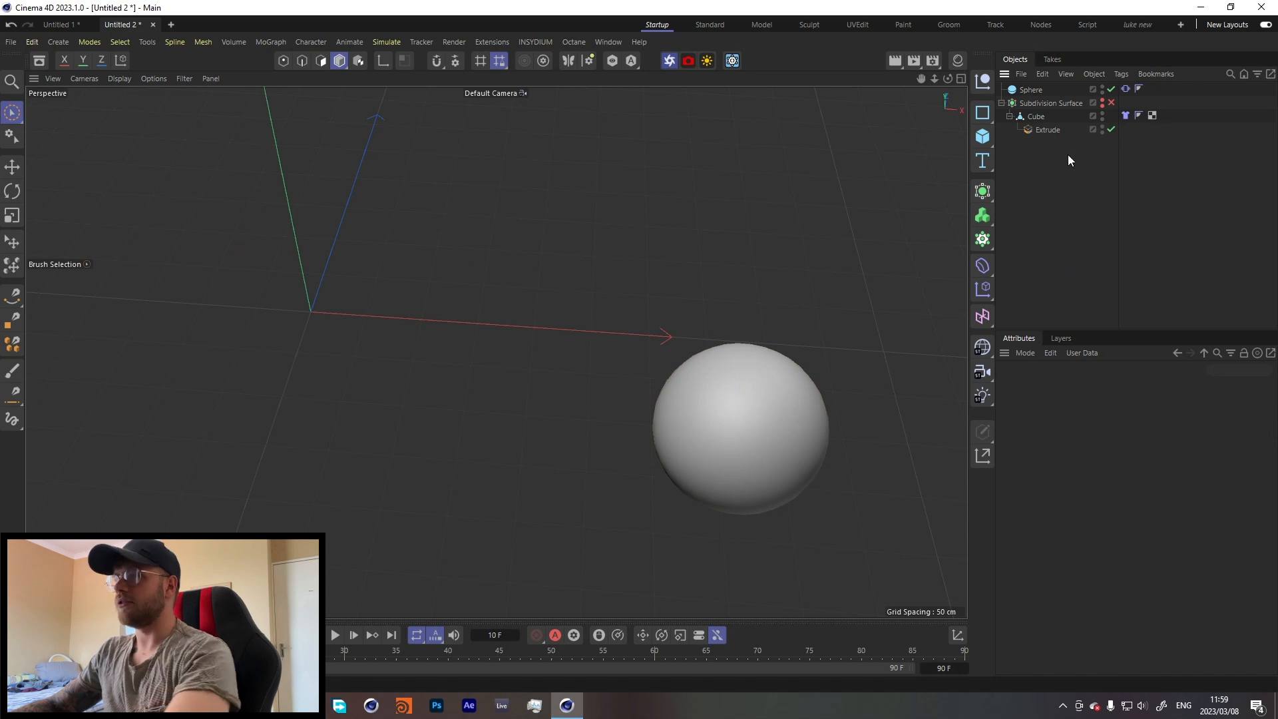
click(1110, 101)
Add a Collider simulation tag to the sphere and play the cloth simulation to test the collision
click(1030, 90)
right_click(1030, 90)
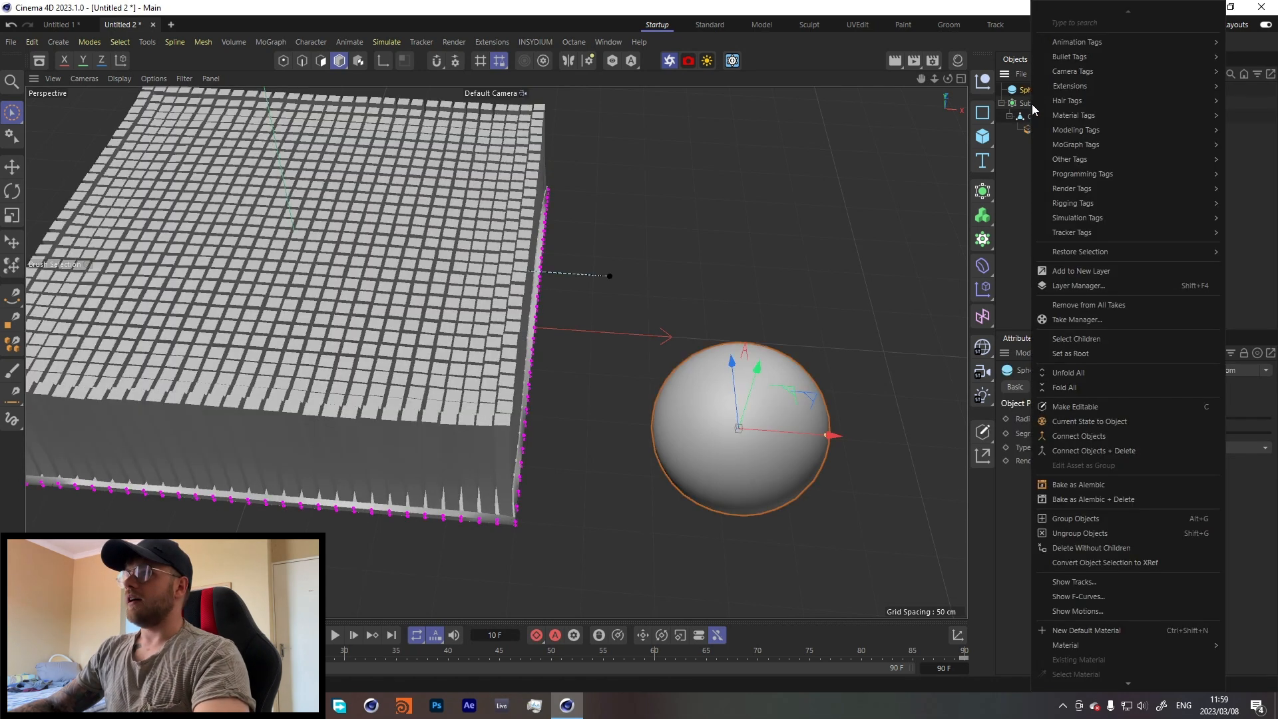
mouse_move(1073, 218)
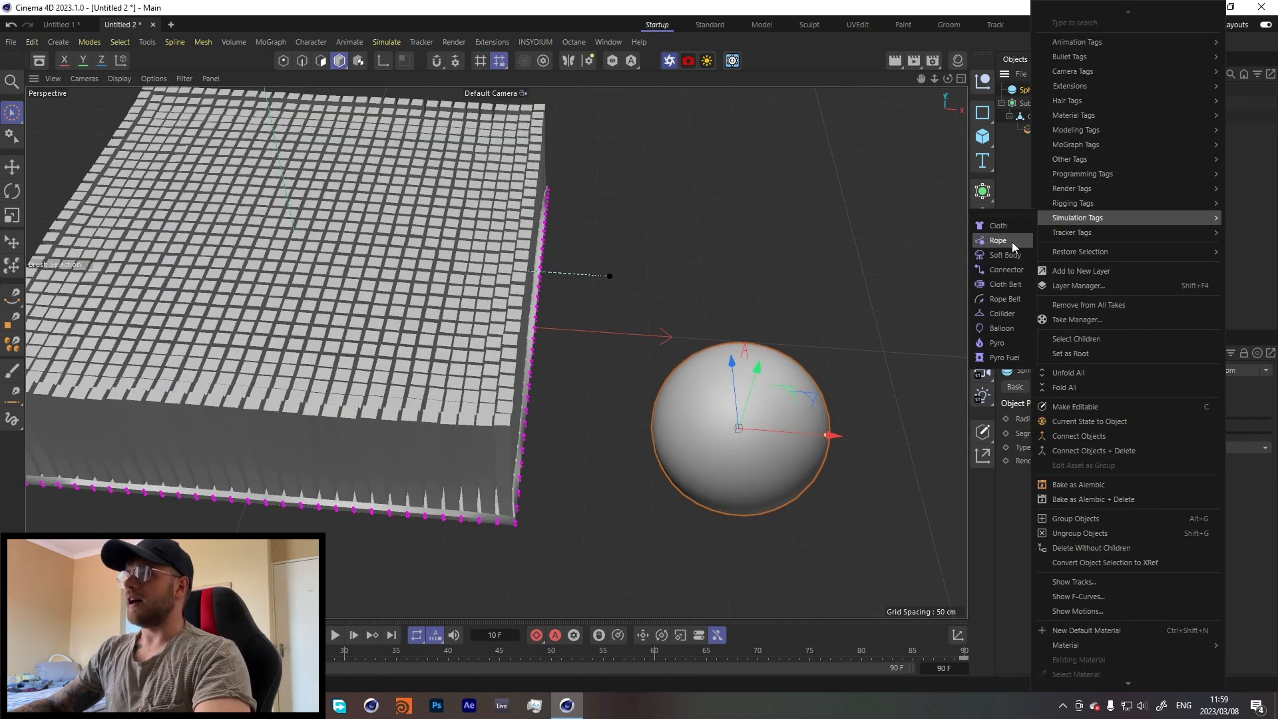
click(1002, 314)
click(1048, 270)
click(335, 636)
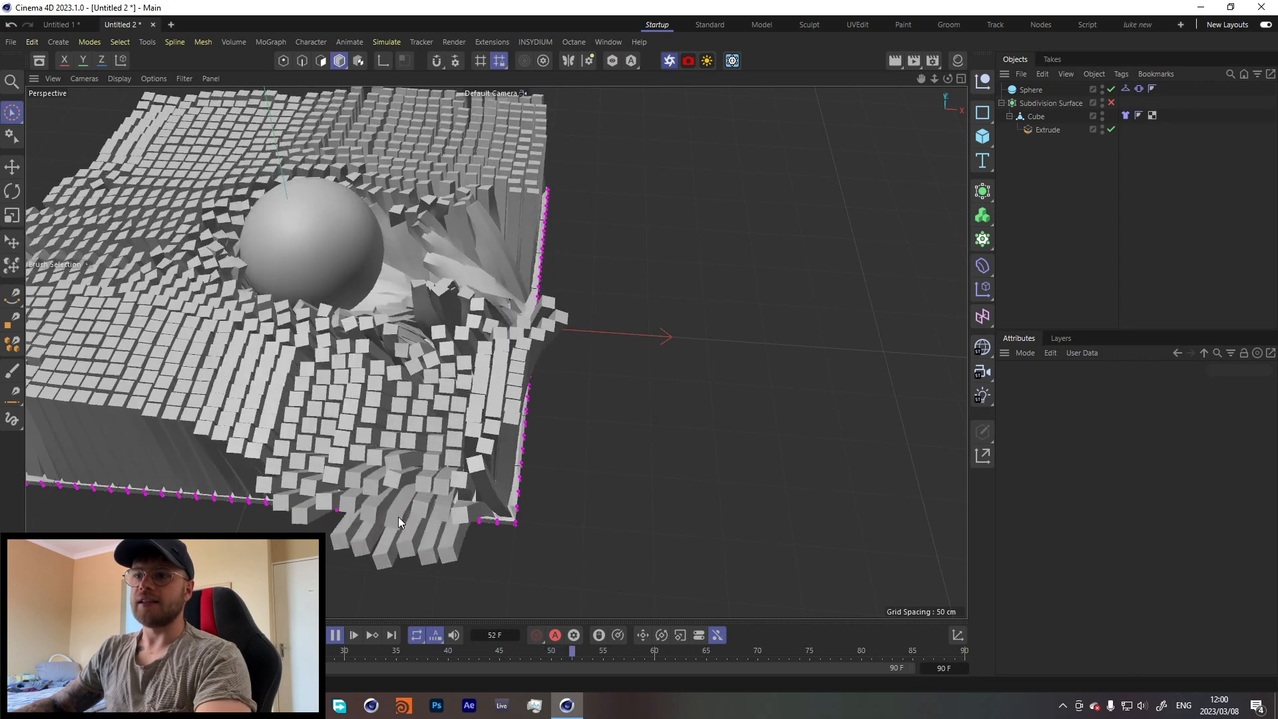
Pause the simulation and inspect the deformed columns from several angles, with the Subdivision Surface switched on and off
click(335, 635)
alt+drag(398, 316, 430, 362)
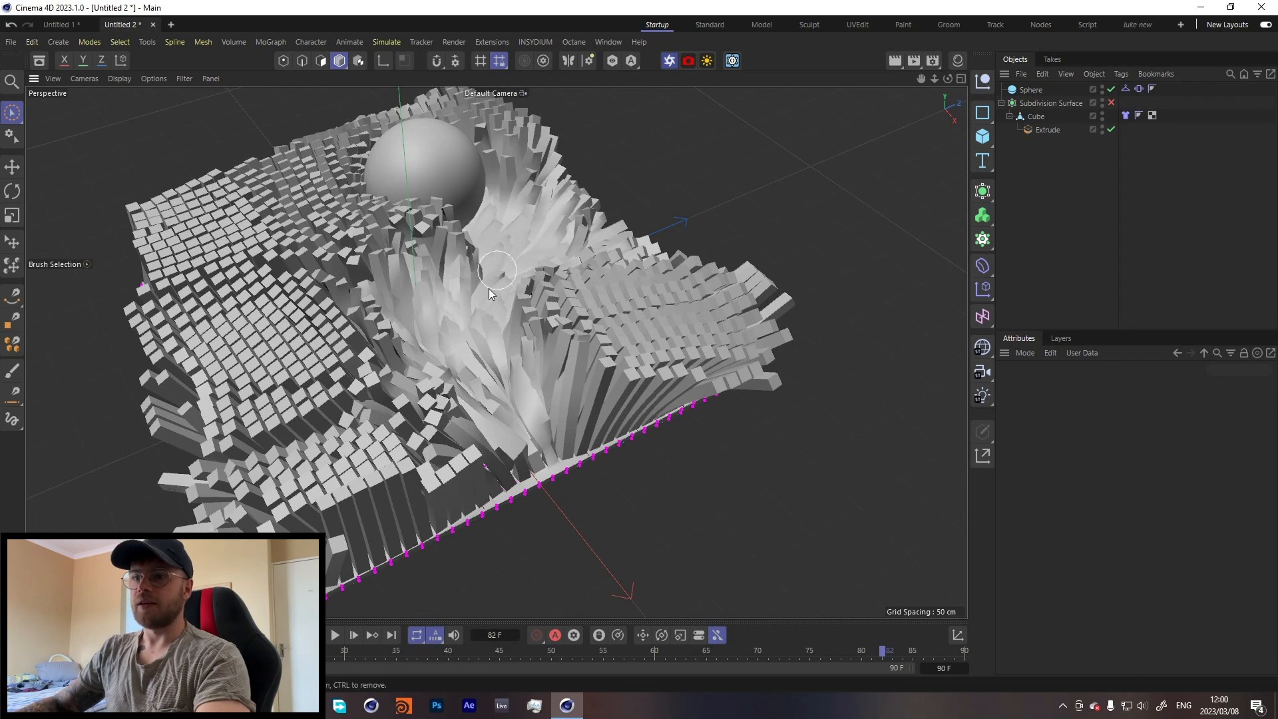
click(1111, 103)
alt+drag(567, 363, 440, 372)
scroll(415, 378, down, 3)
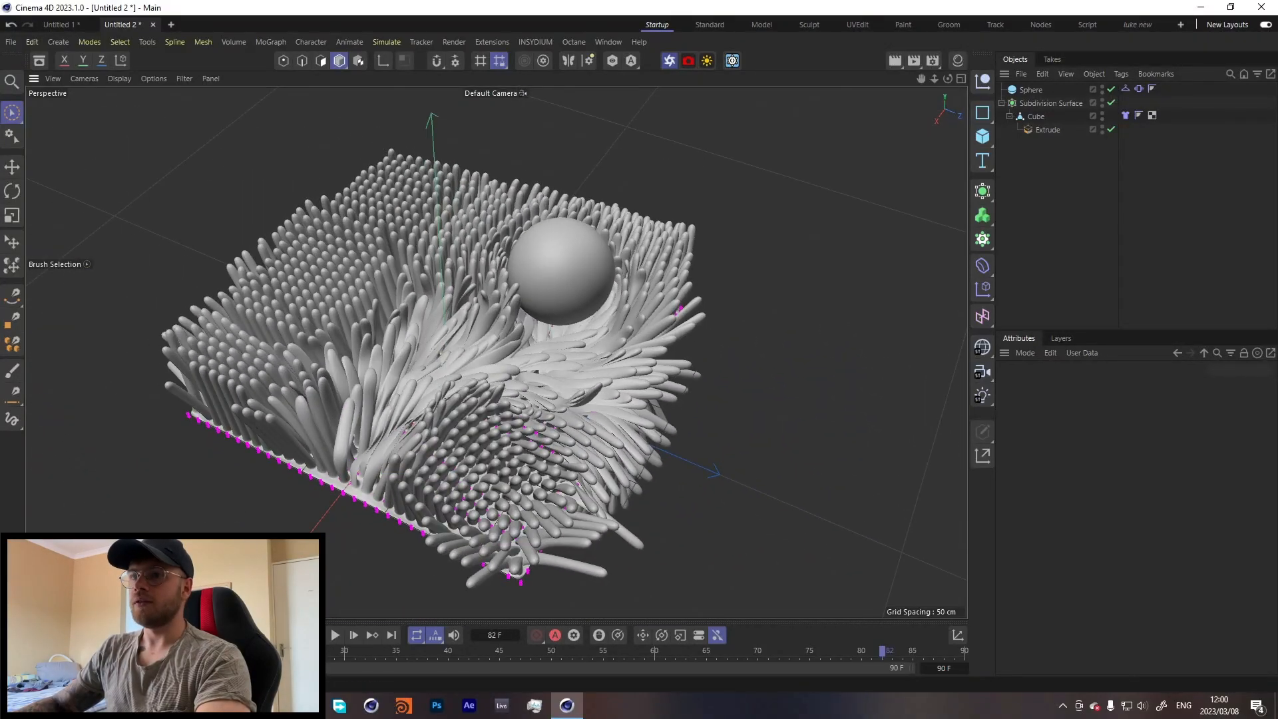
click(1111, 103)
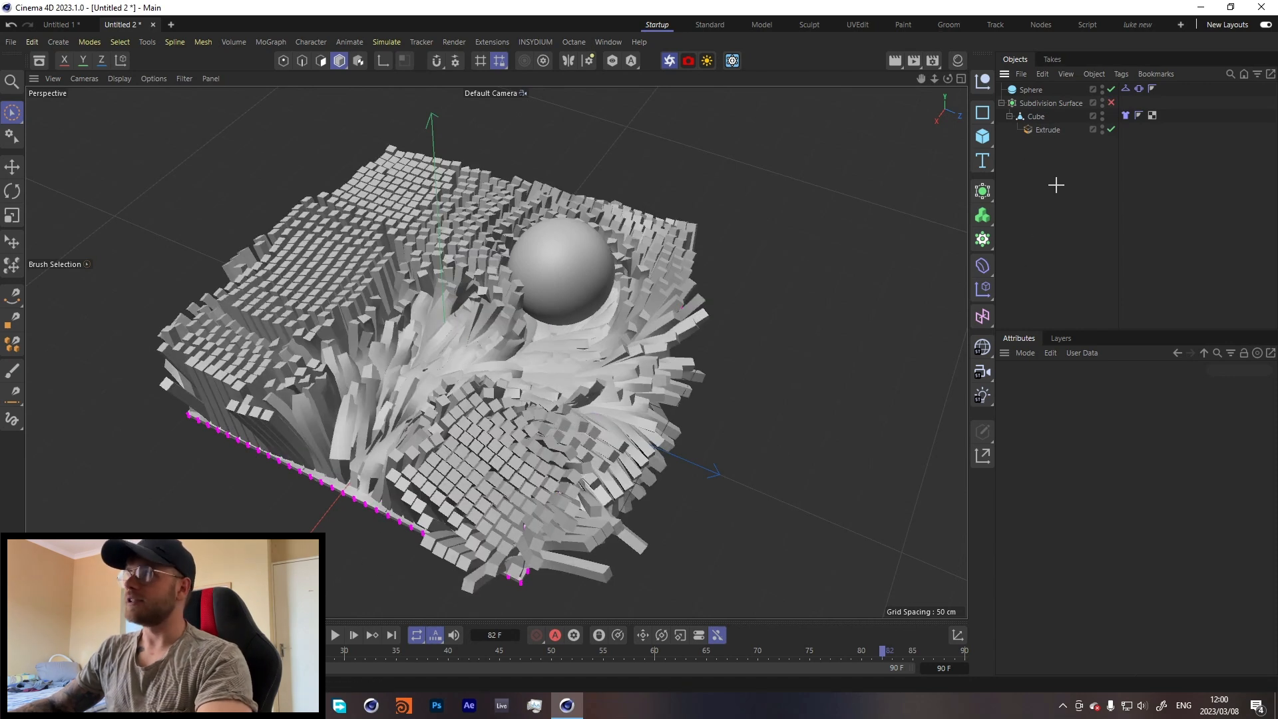
alt+drag(525, 286, 330, 385)
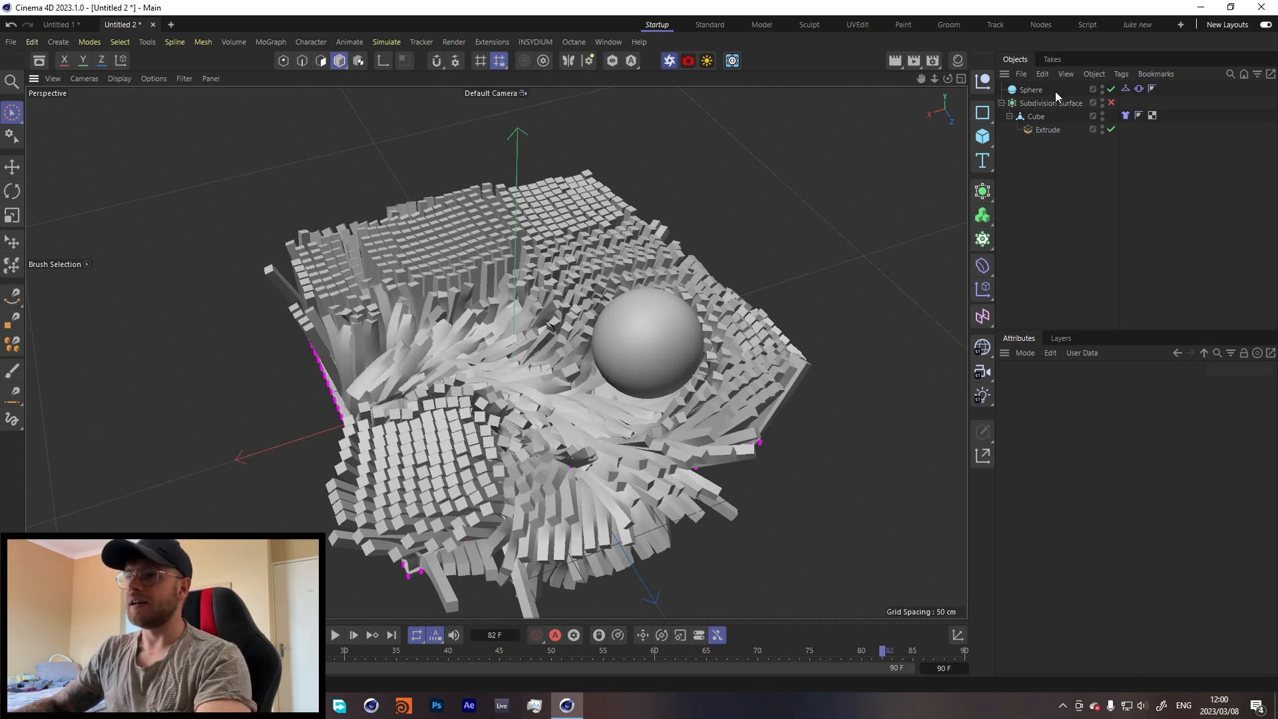
Add a Vertex Map tag to the Cube
click(1036, 116)
right_click(1033, 118)
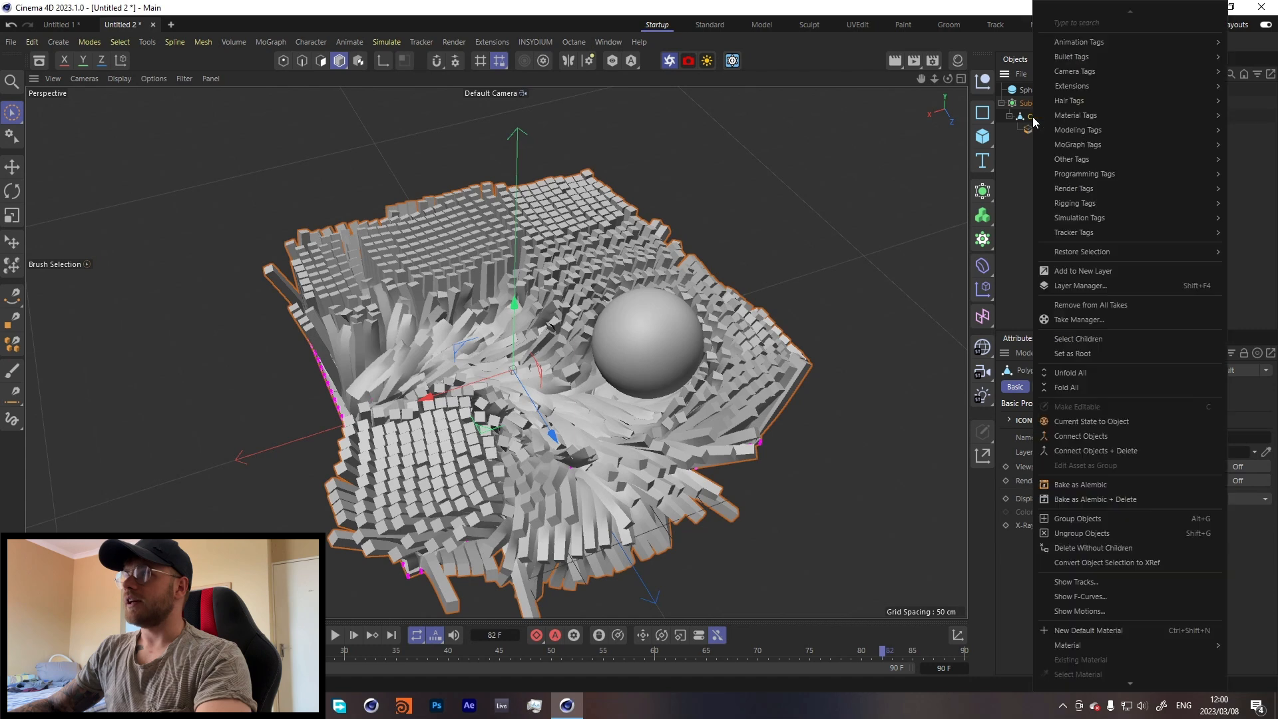
text(vert)
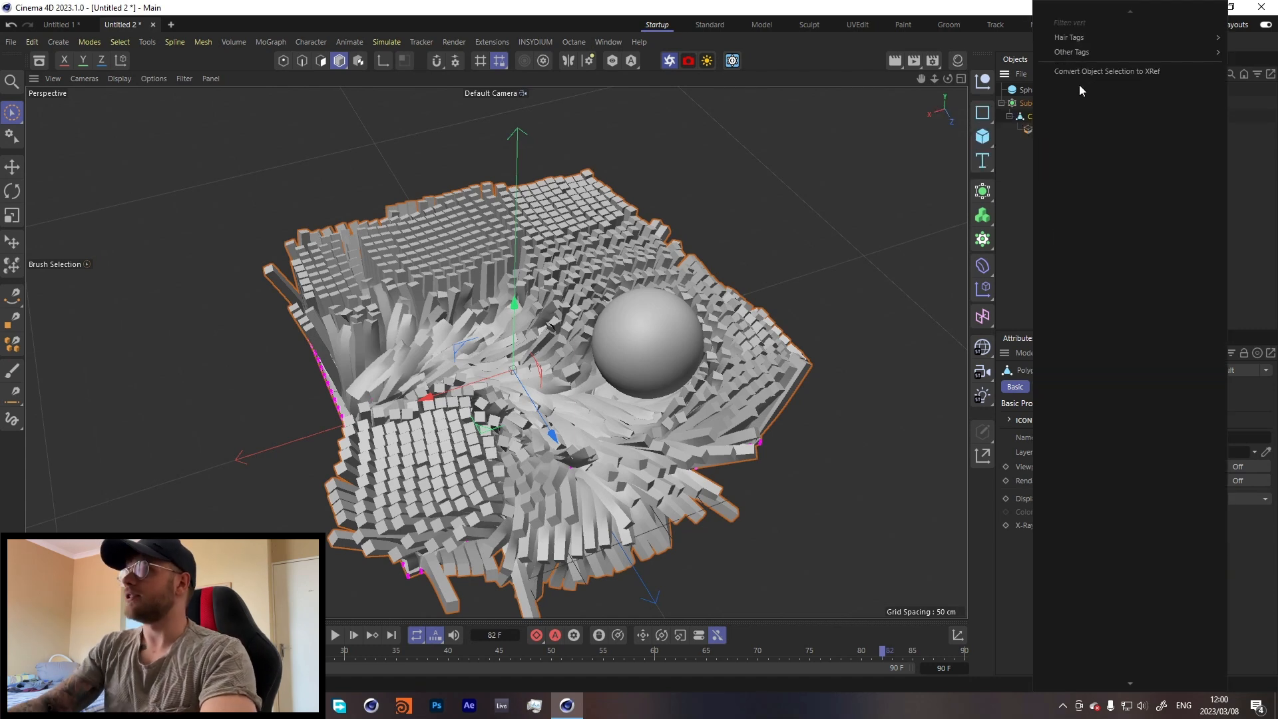
mouse_move(1080, 56)
click(1005, 69)
click(1125, 116)
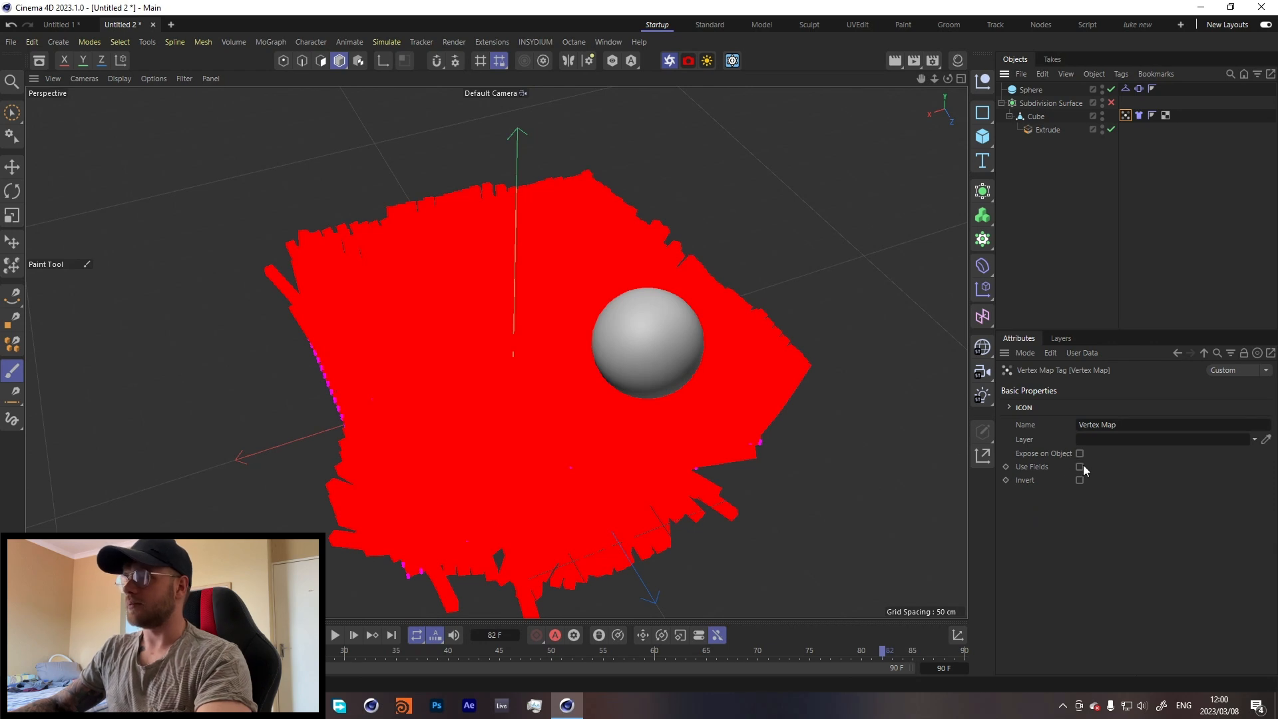
Enable Use Fields on the vertex map, add the Sphere as its field, and play the simulation to test the falloff
click(1079, 466)
mouse_move(1064, 461)
mouse_down()
mouse_move(1076, 273)
mouse_move(1060, 107)
mouse_move(1123, 321)
mouse_move(1062, 493)
mouse_up()
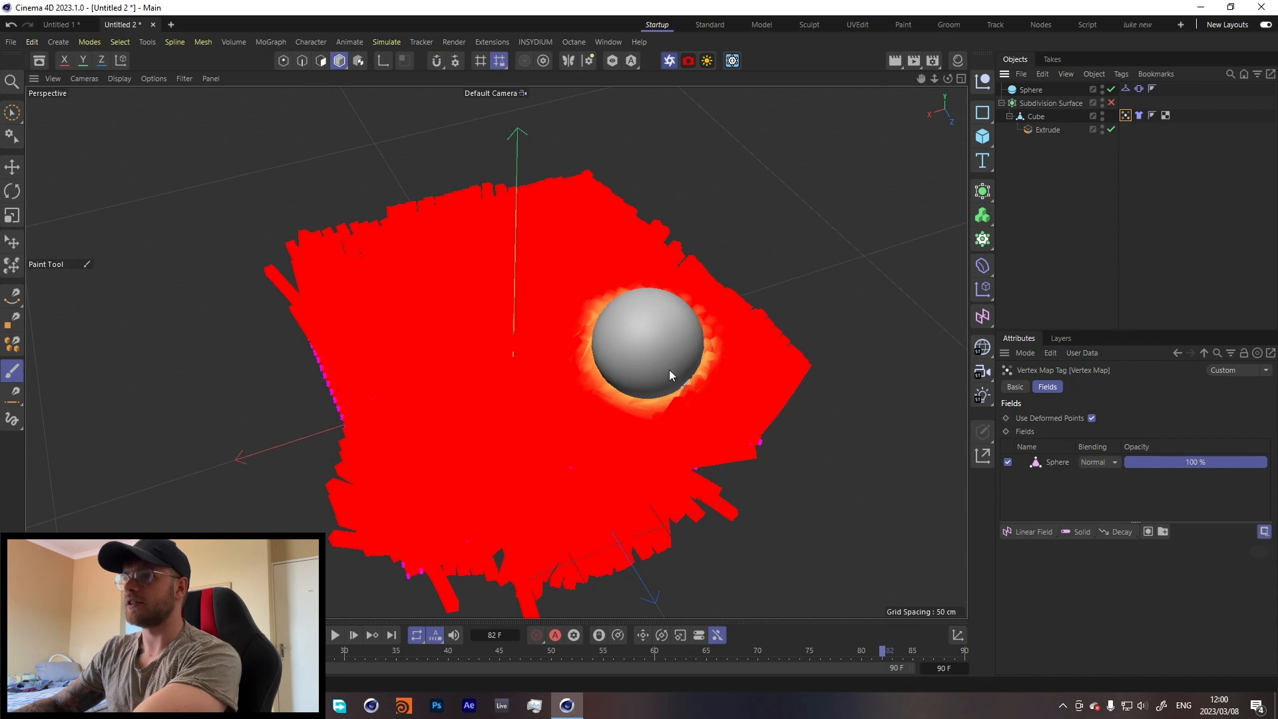
click(334, 635)
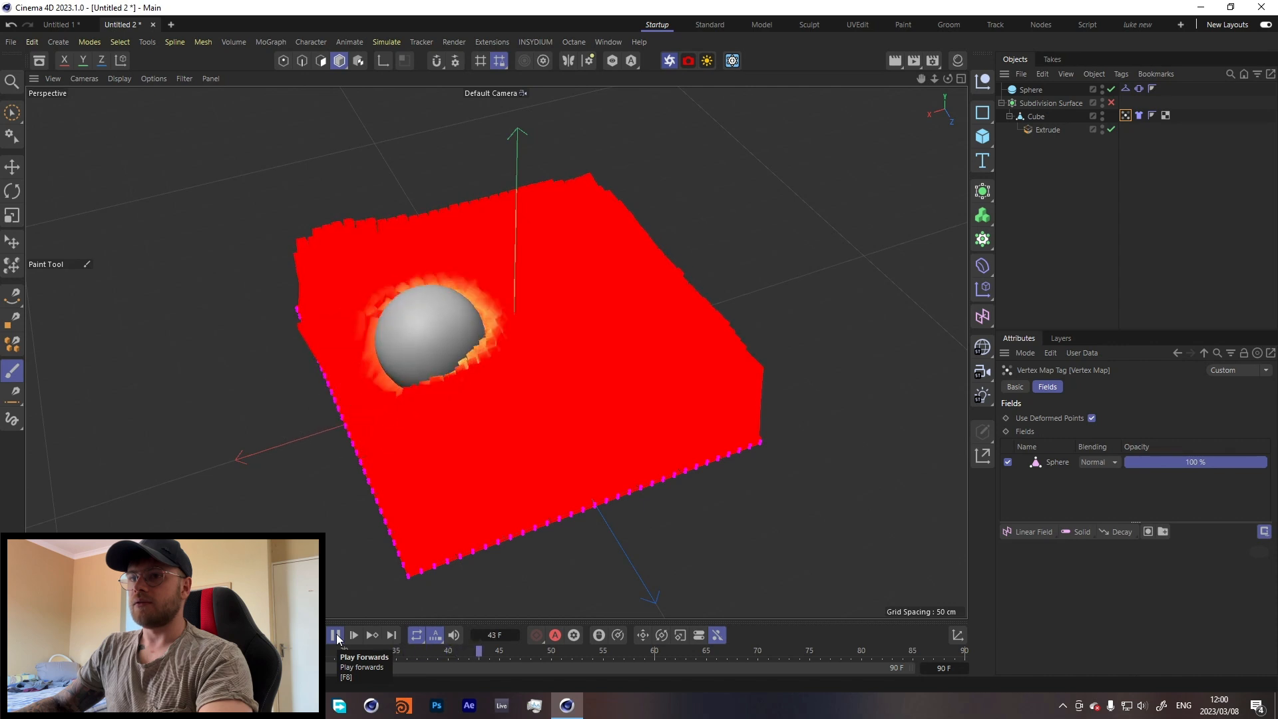
click(336, 635)
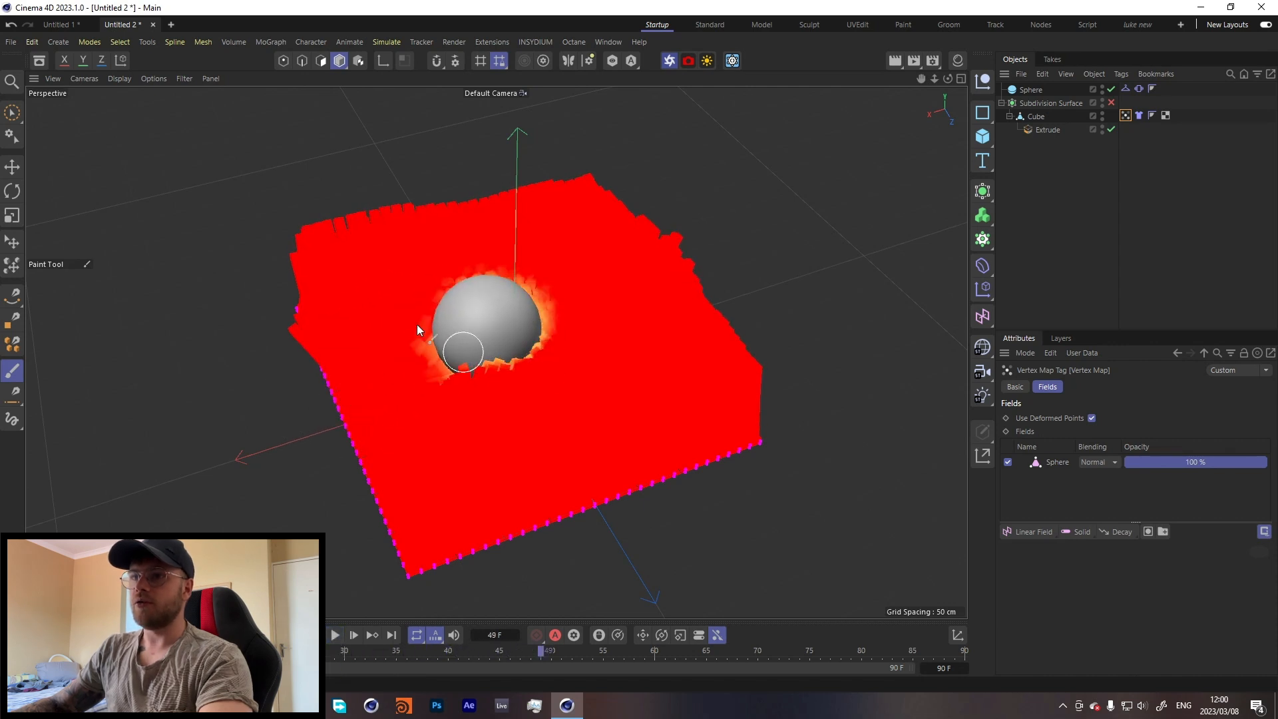
Add a Decay layer above the Sphere field with an effect strength of 79%, and play the simulation
click(1117, 531)
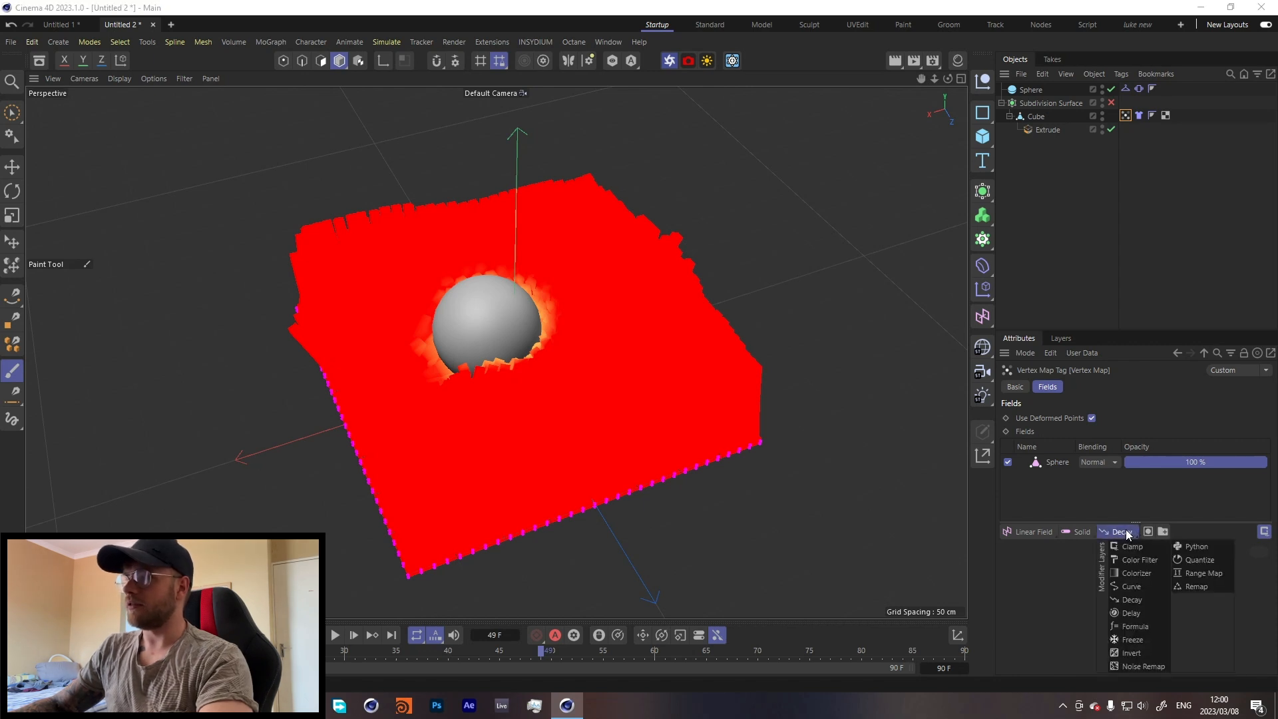
click(1138, 597)
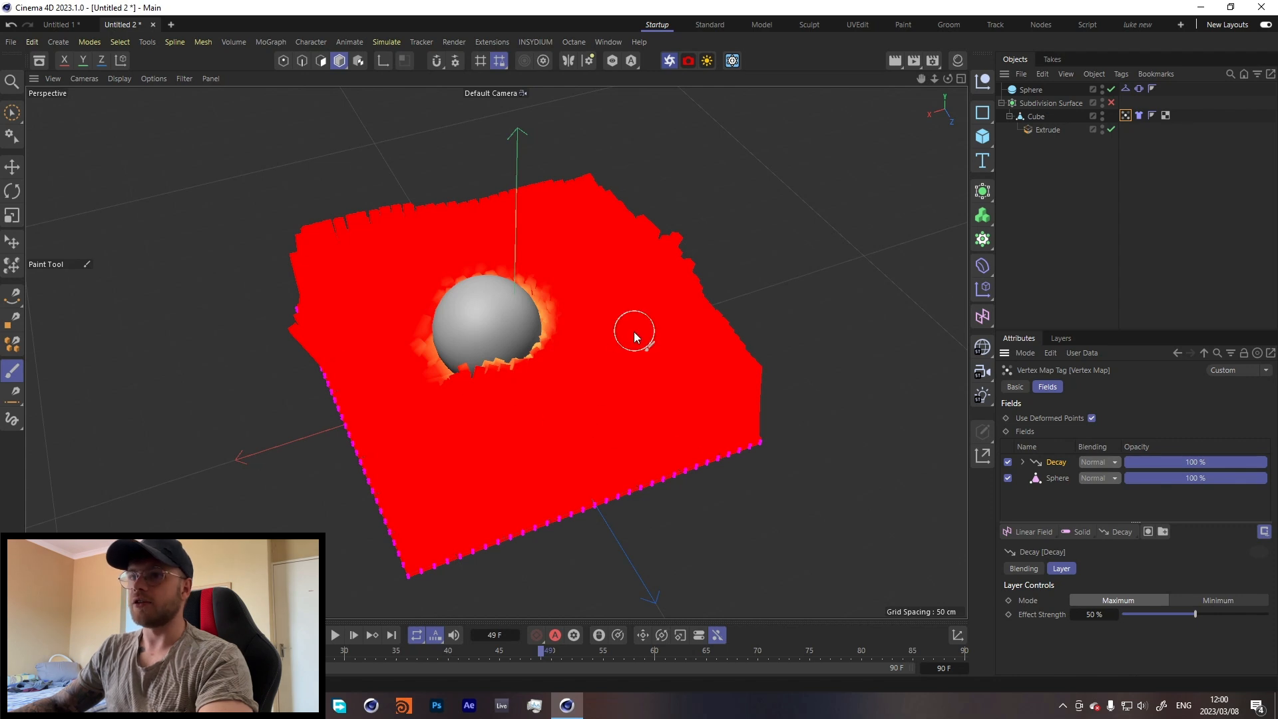
drag(1195, 613, 1239, 613)
click(345, 640)
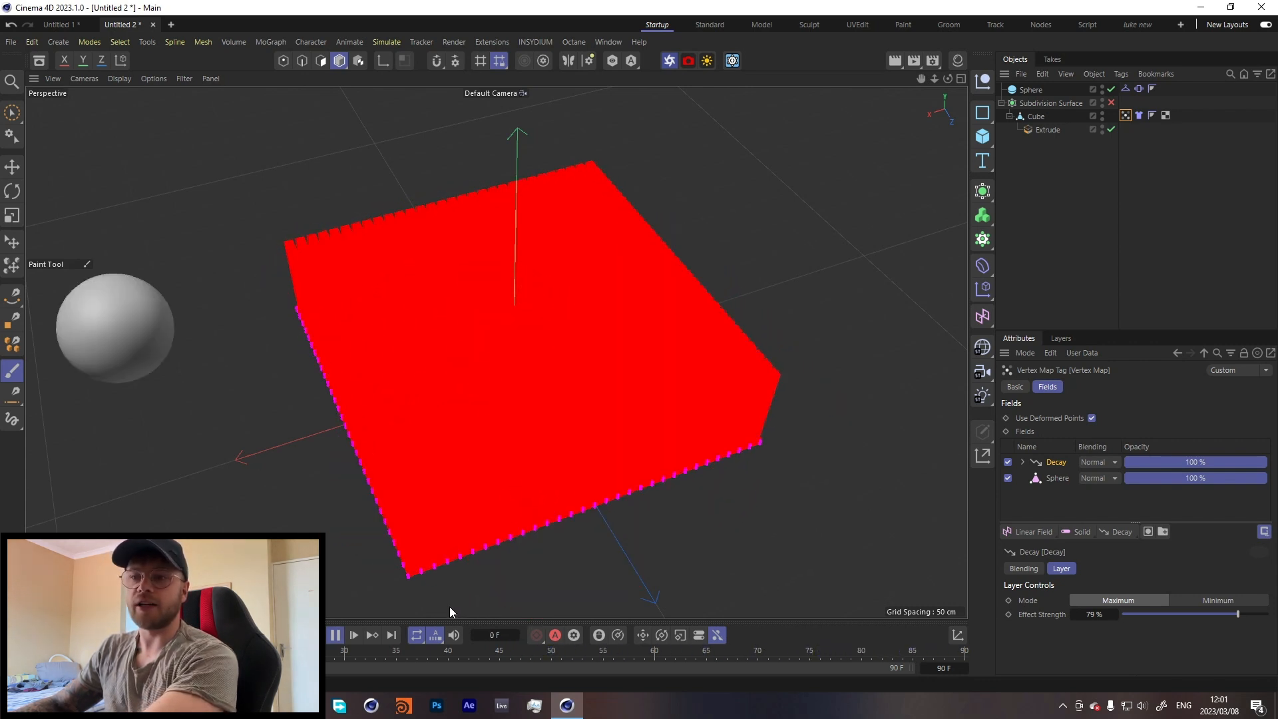
click(339, 639)
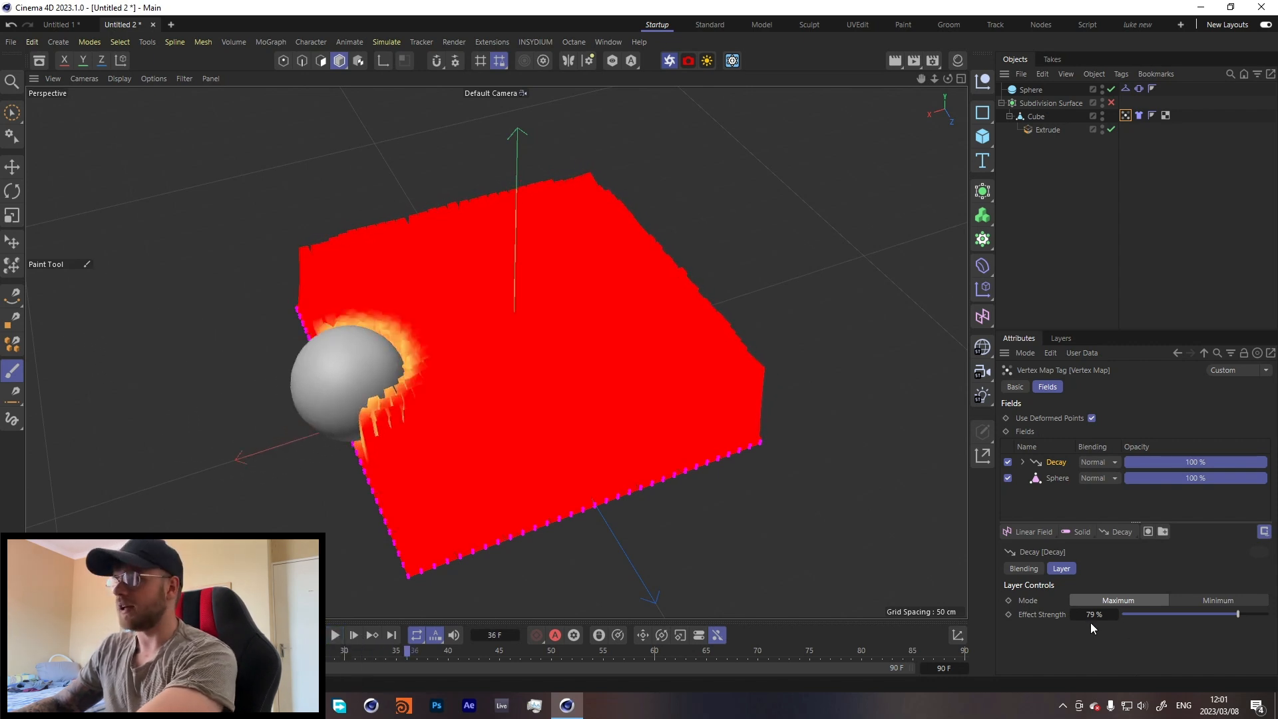
Set the Decay effect strength to 100% and replay the simulation to check the sphere's trail in the vertex map
drag(1232, 615, 1267, 615)
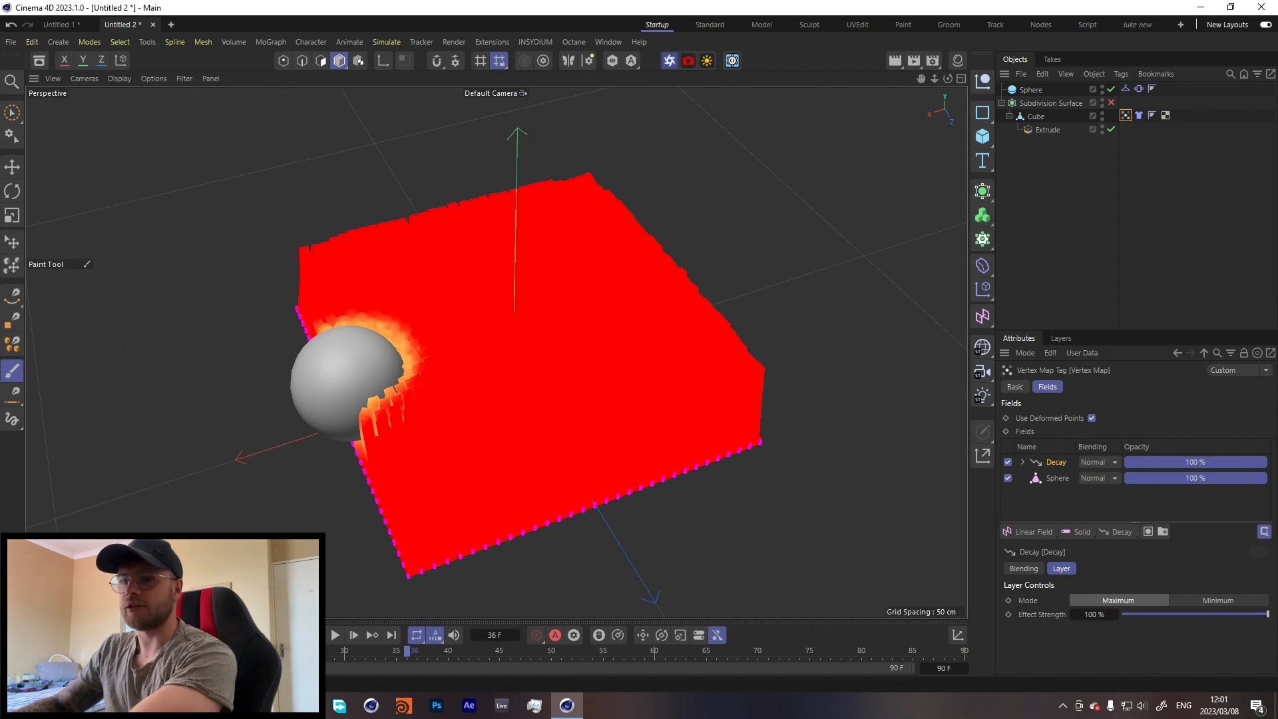
key(shift+f)
click(334, 635)
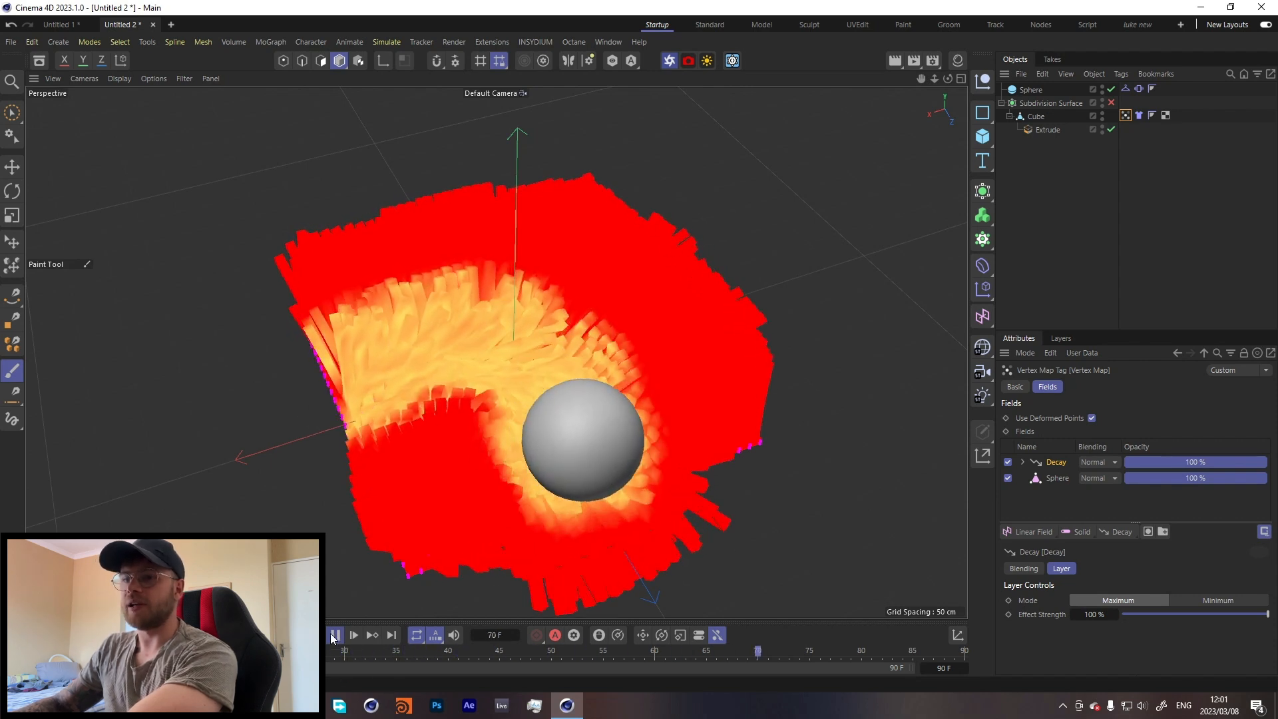
click(334, 635)
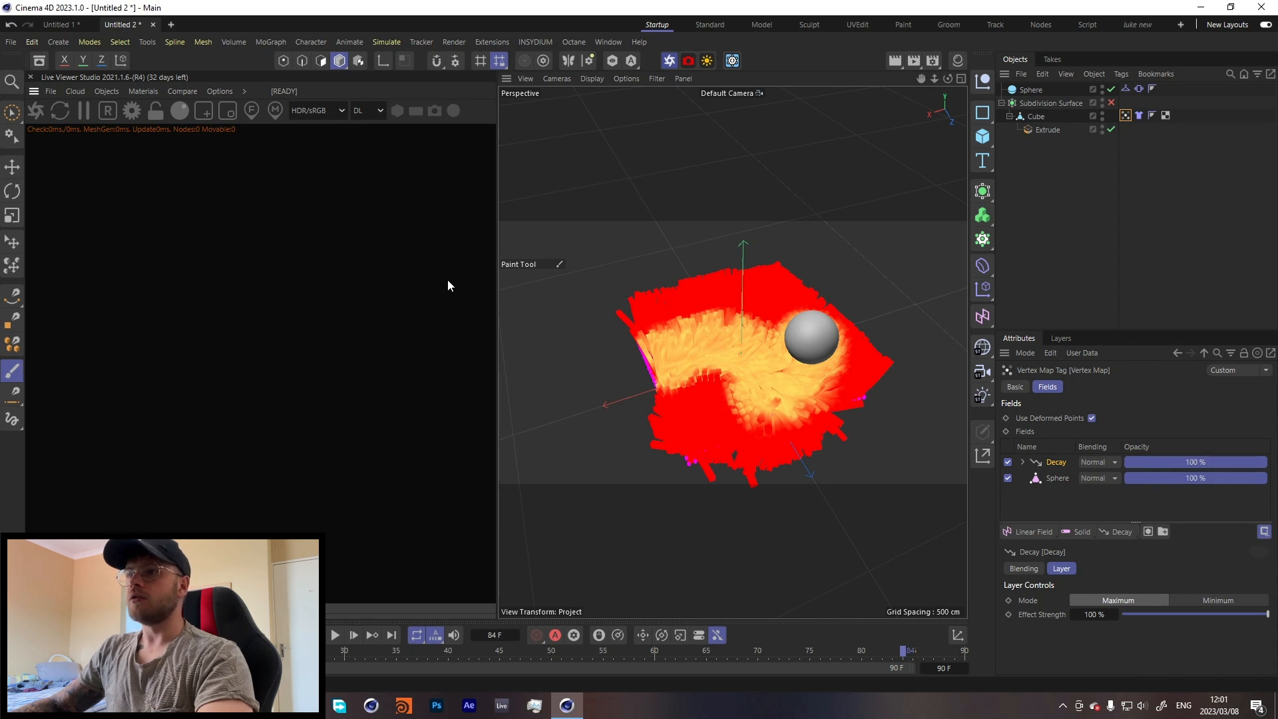
Start the Octane live render and create a cyan Octane Diffuse material by setting its red value to 0
click(36, 114)
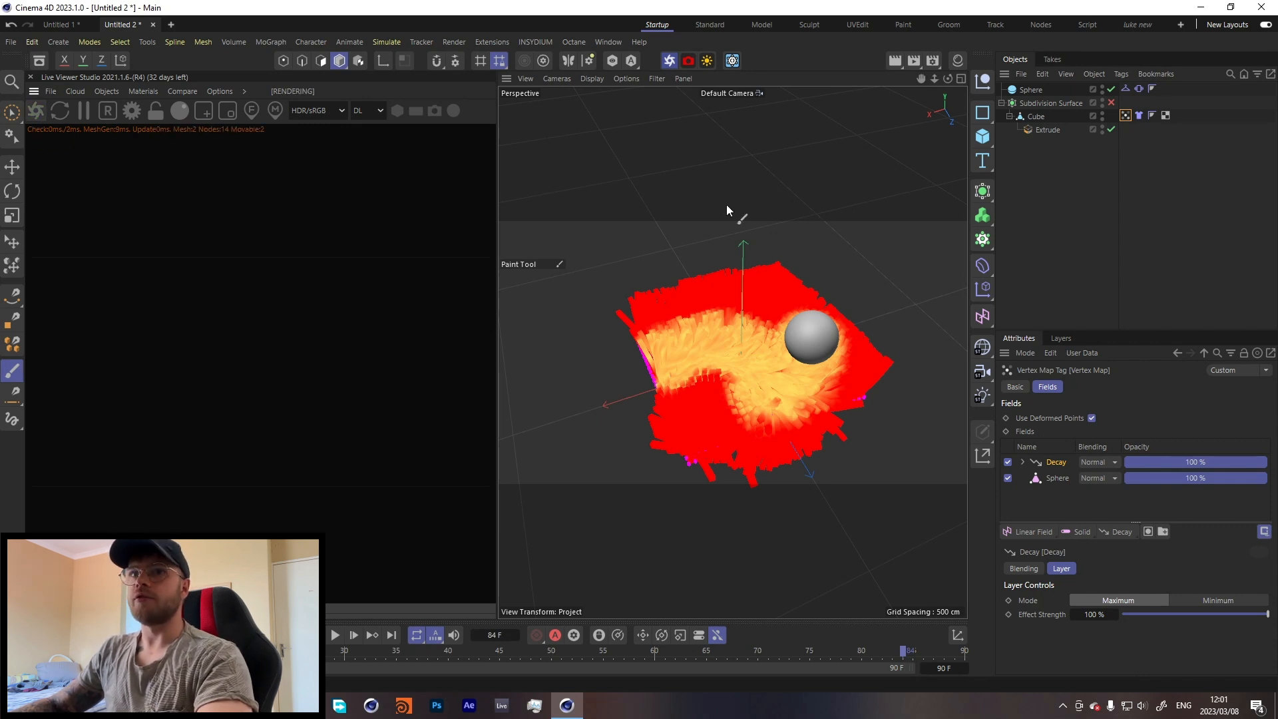
click(957, 59)
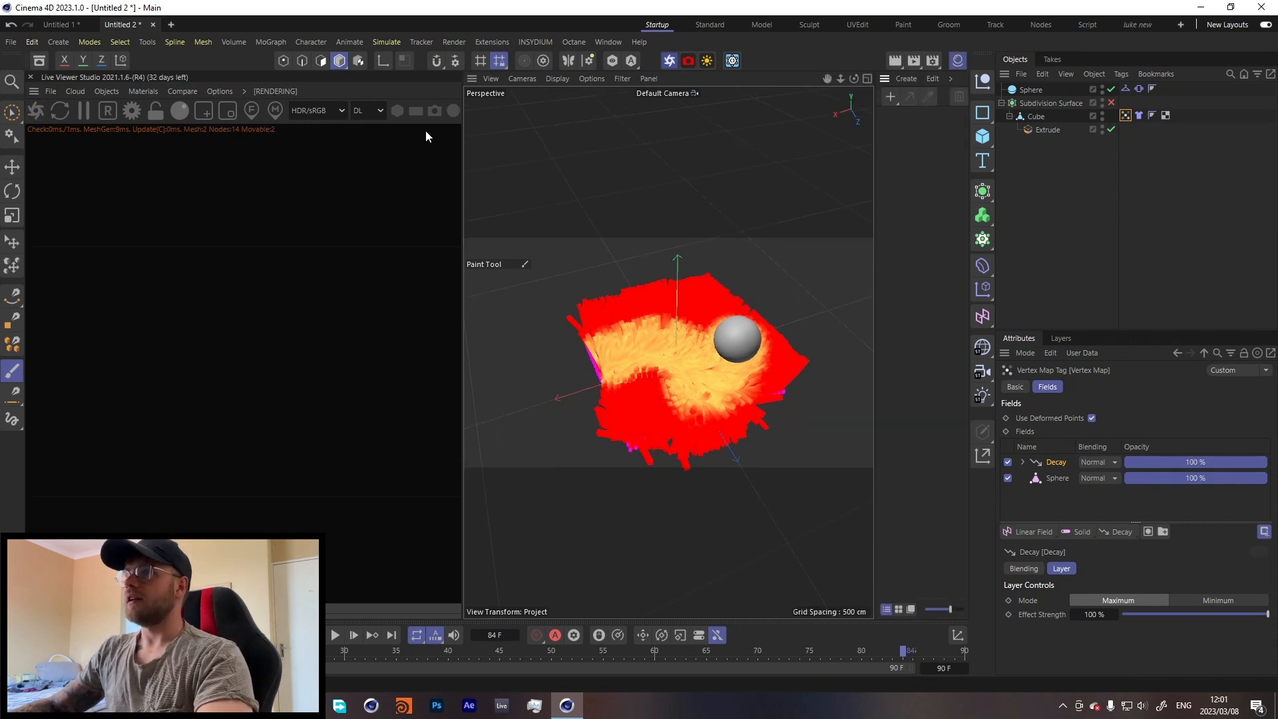
click(144, 91)
mouse_move(166, 158)
click(325, 165)
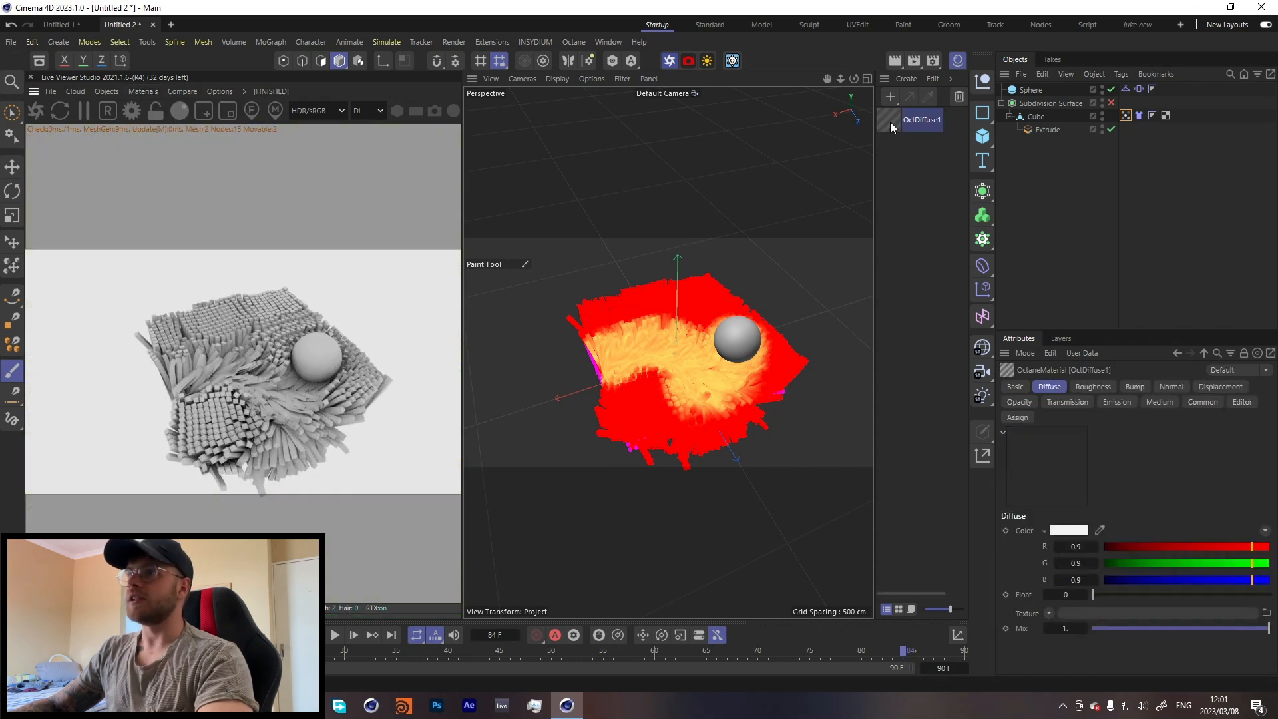
drag(1139, 545, 1091, 543)
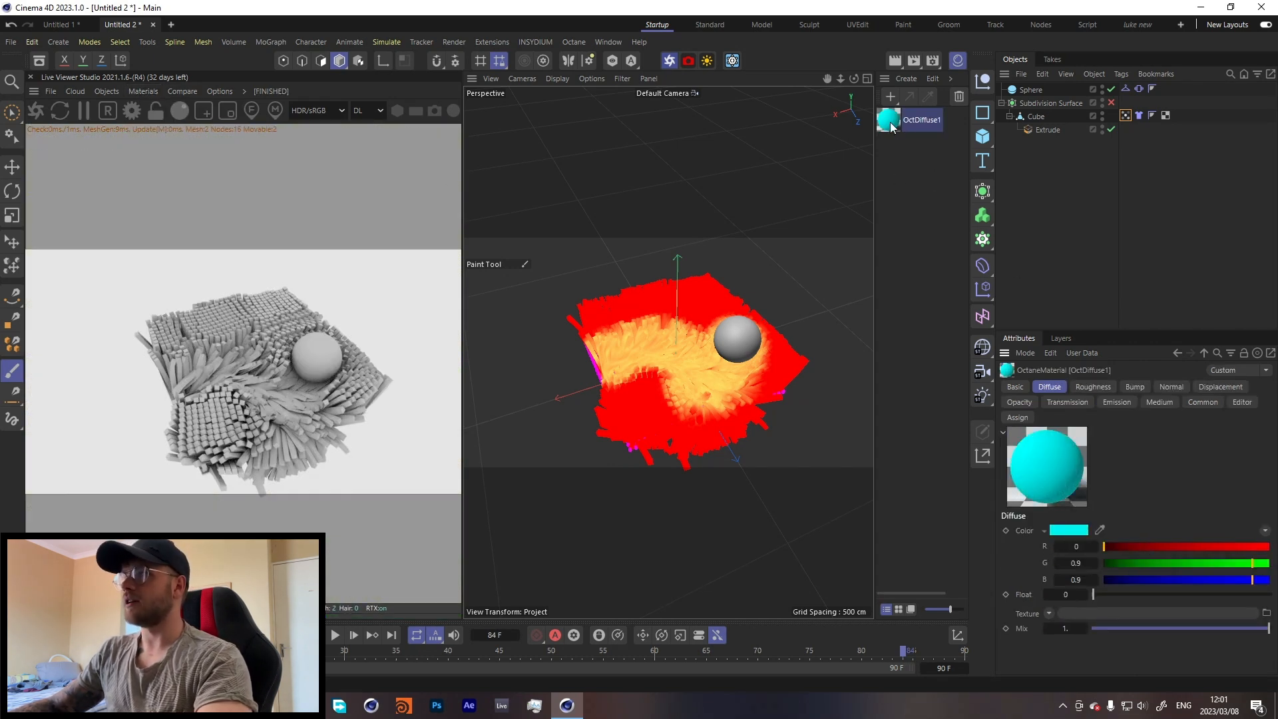
Duplicate the cyan diffuse material and make the copy pure green, with green set to 1 and blue to 0
ctrl+drag(892, 127, 902, 156)
drag(1179, 563, 1271, 563)
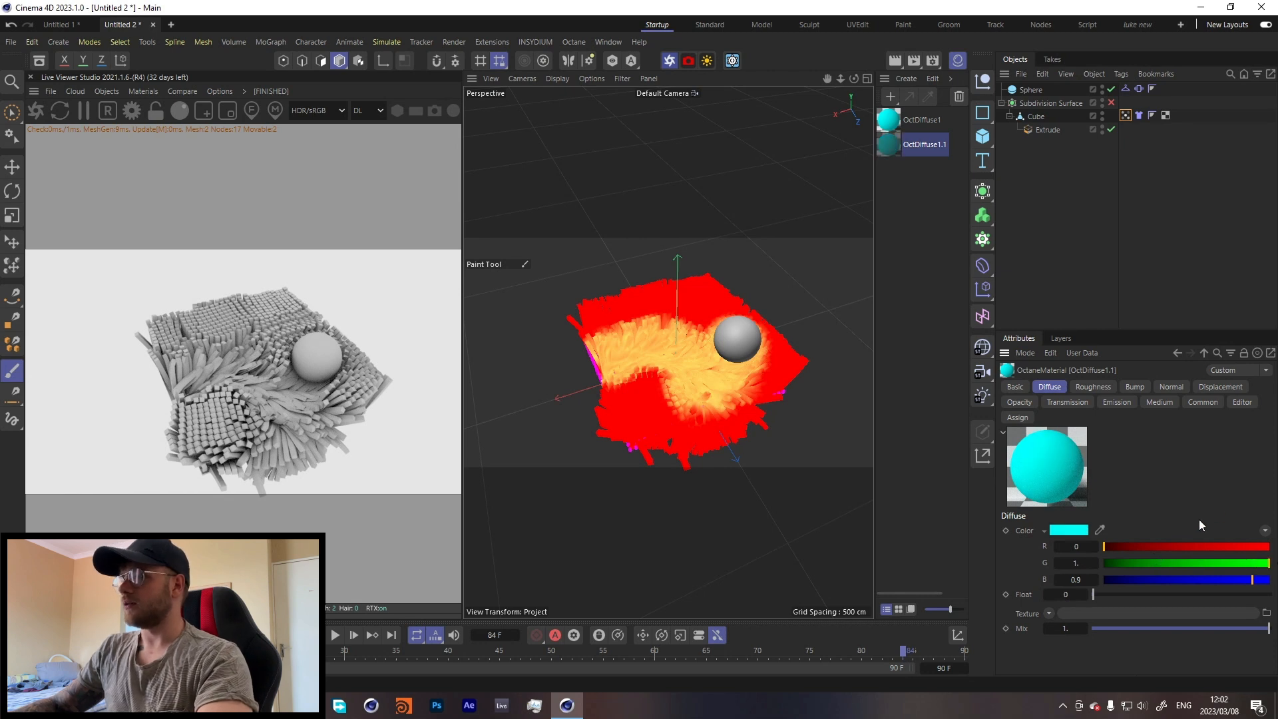
drag(1182, 579, 1077, 576)
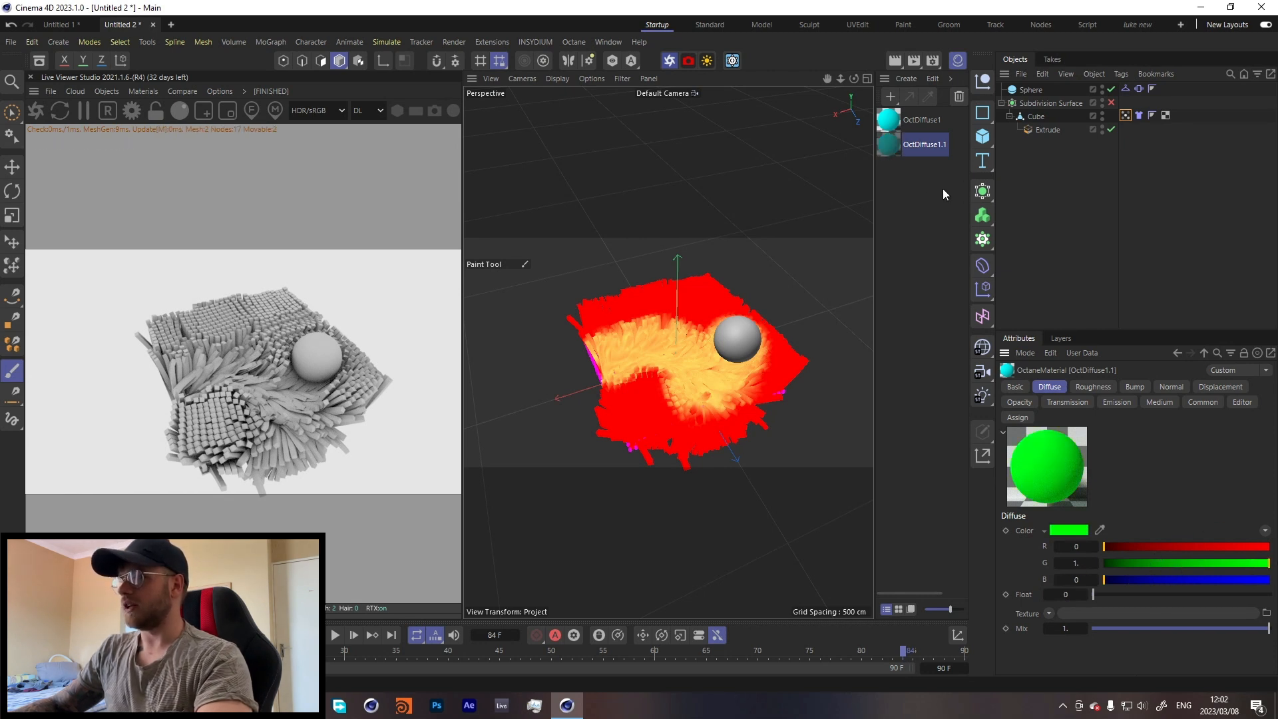
Create an Octane Mix material with the cyan diffuse as Material1 and the green diffuse as Material2
click(139, 91)
mouse_move(192, 159)
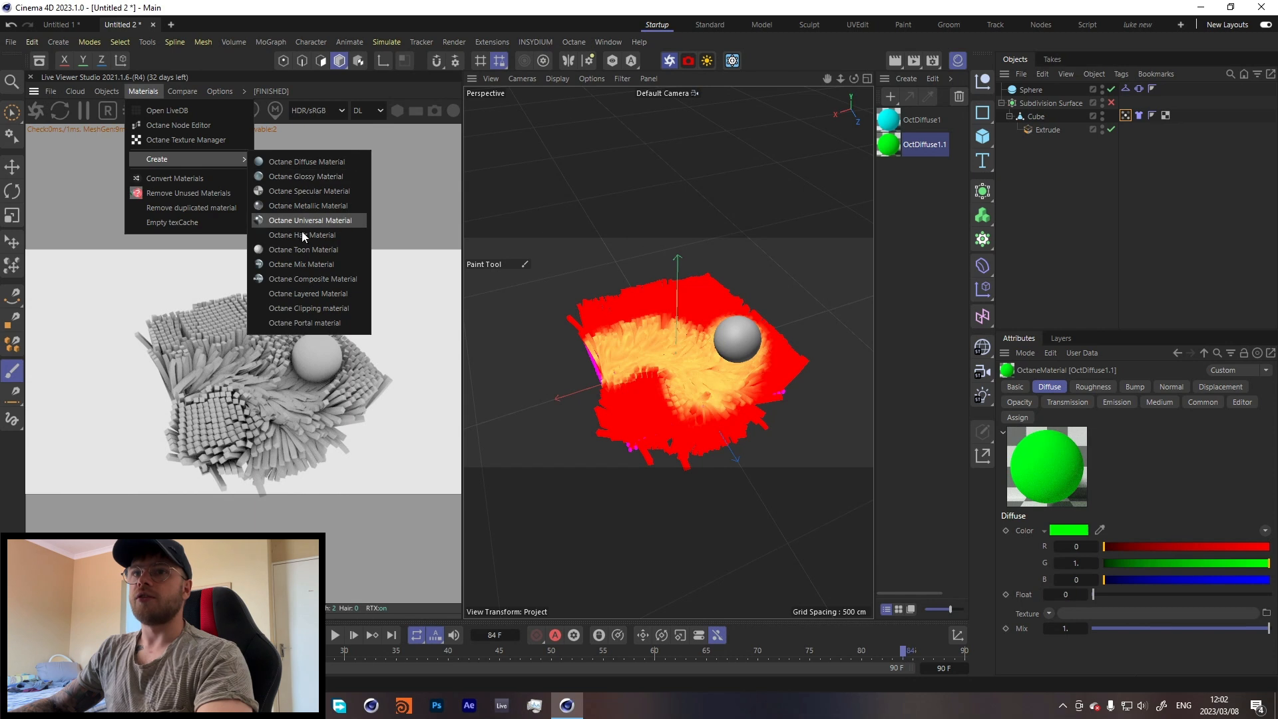
click(305, 264)
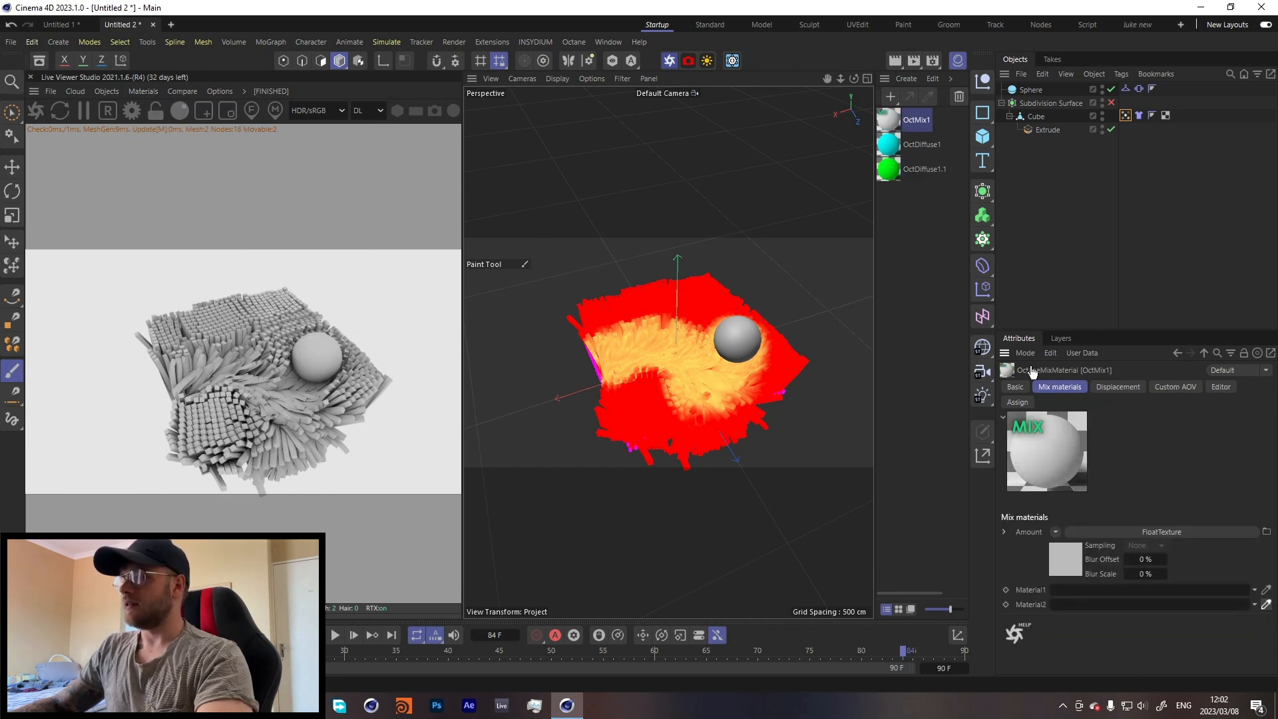
drag(895, 177, 1152, 604)
drag(948, 158, 1151, 590)
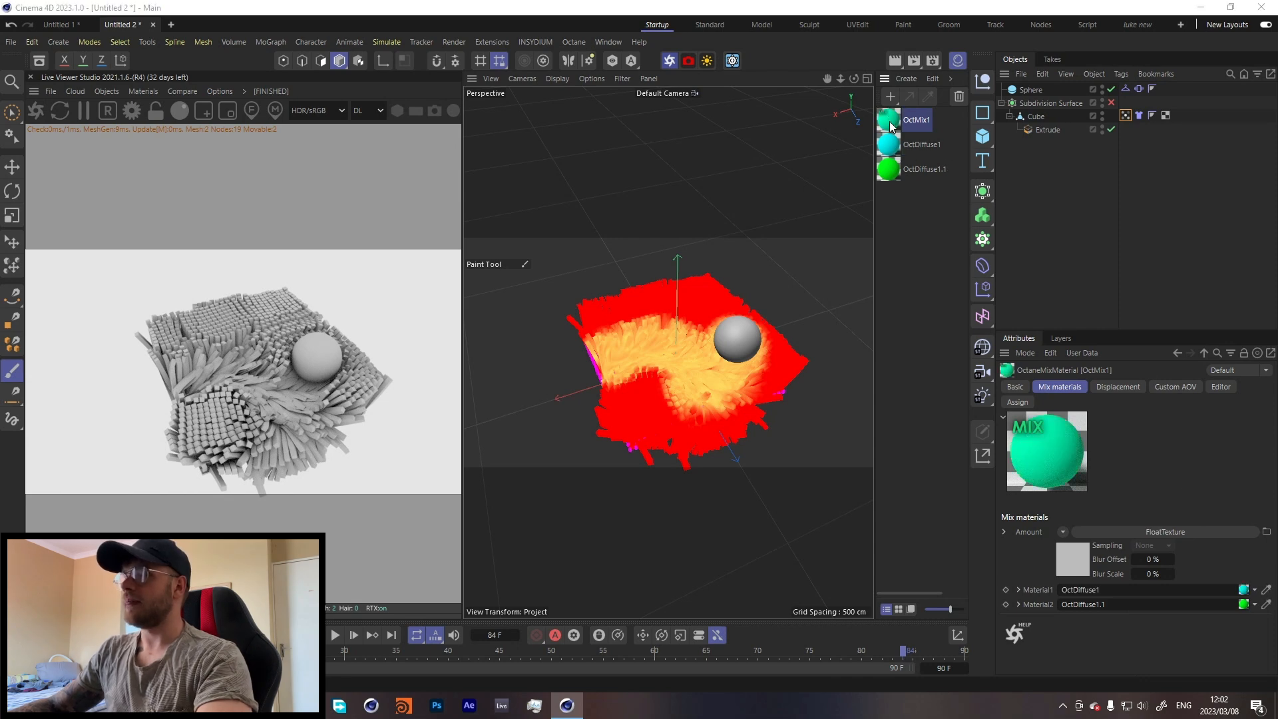
Connect a Vertex Map node to the mix material's Amount in the node editor and link it to the Cube's Vertex Map tag
double_click(890, 126)
click(867, 274)
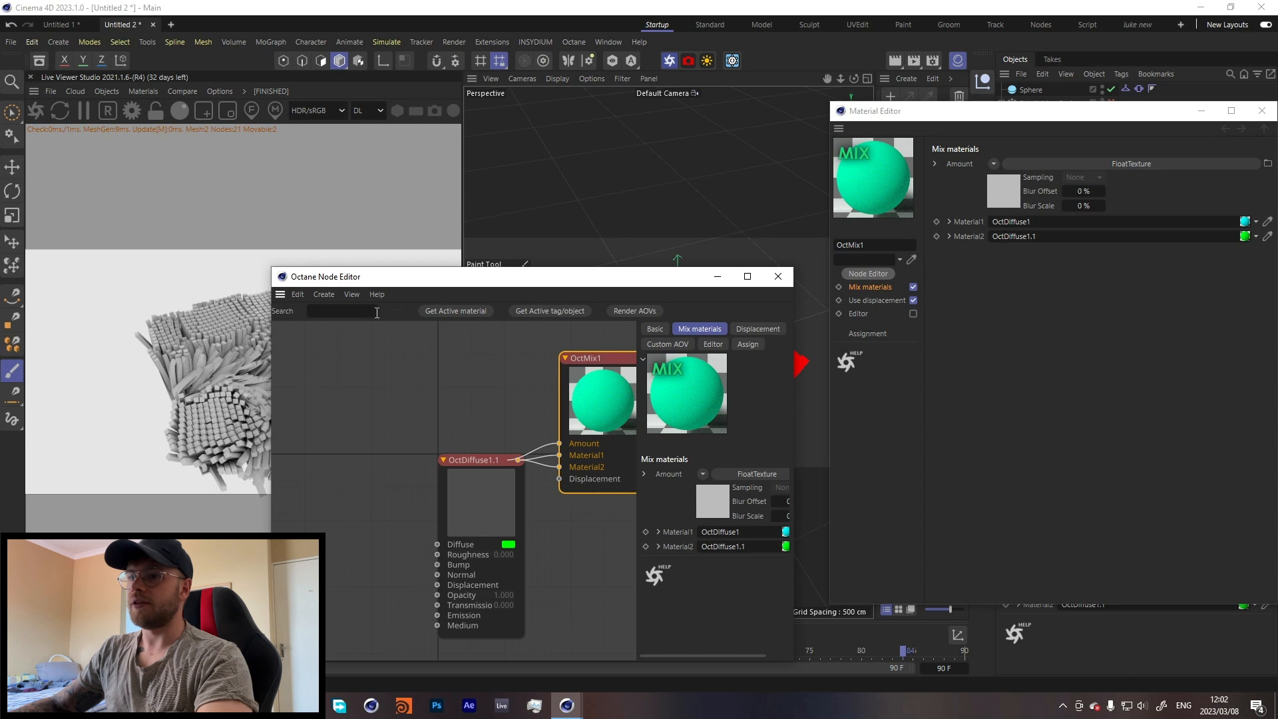
click(338, 311)
text(ve)
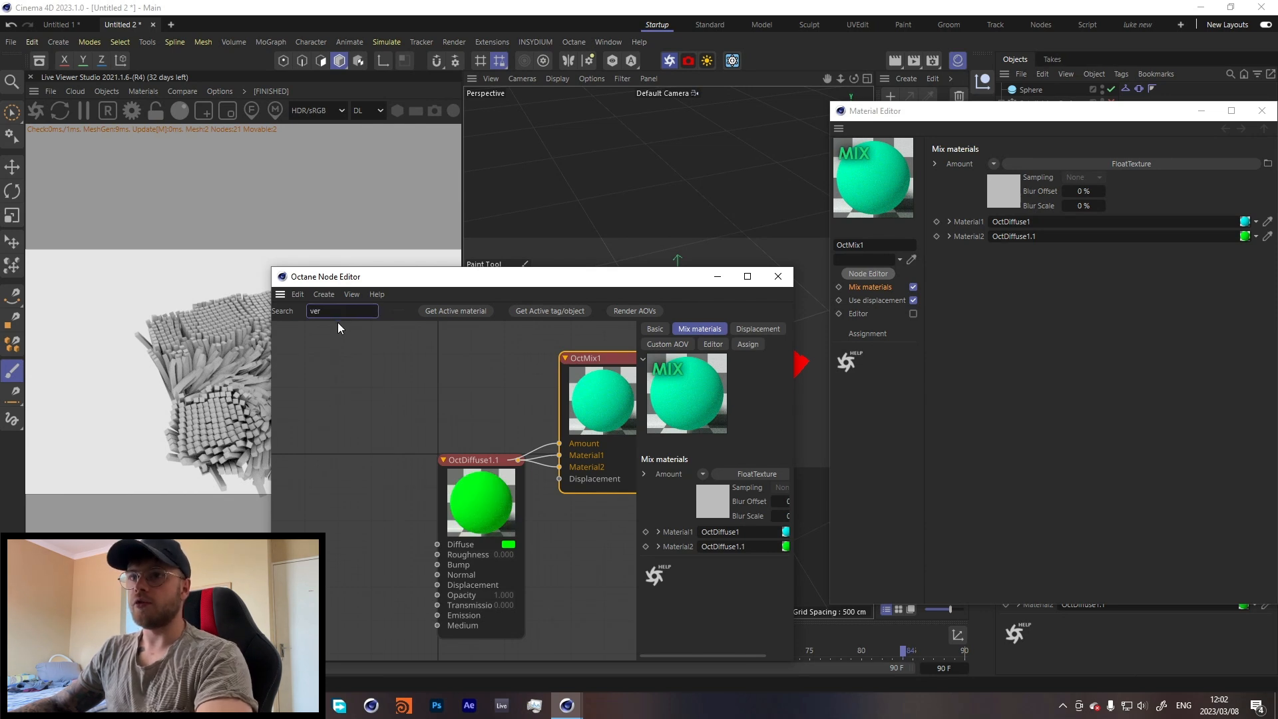
text(r)
drag(299, 387, 559, 444)
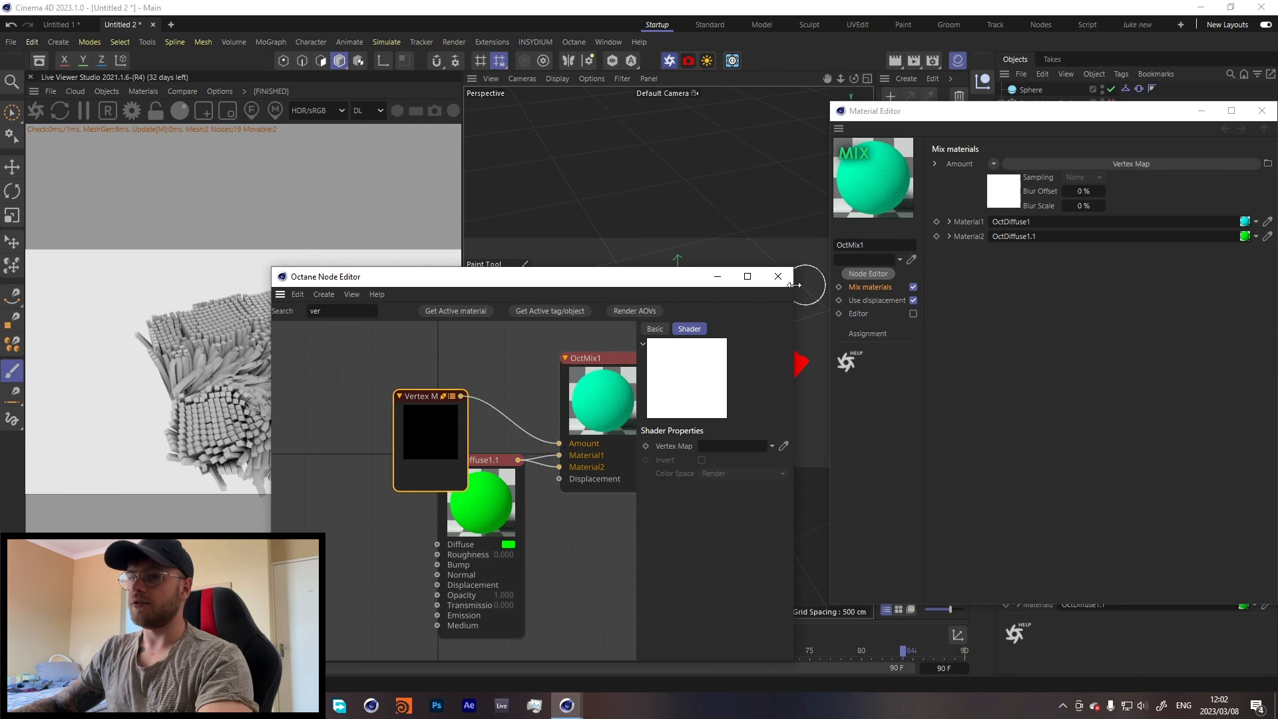
click(1262, 112)
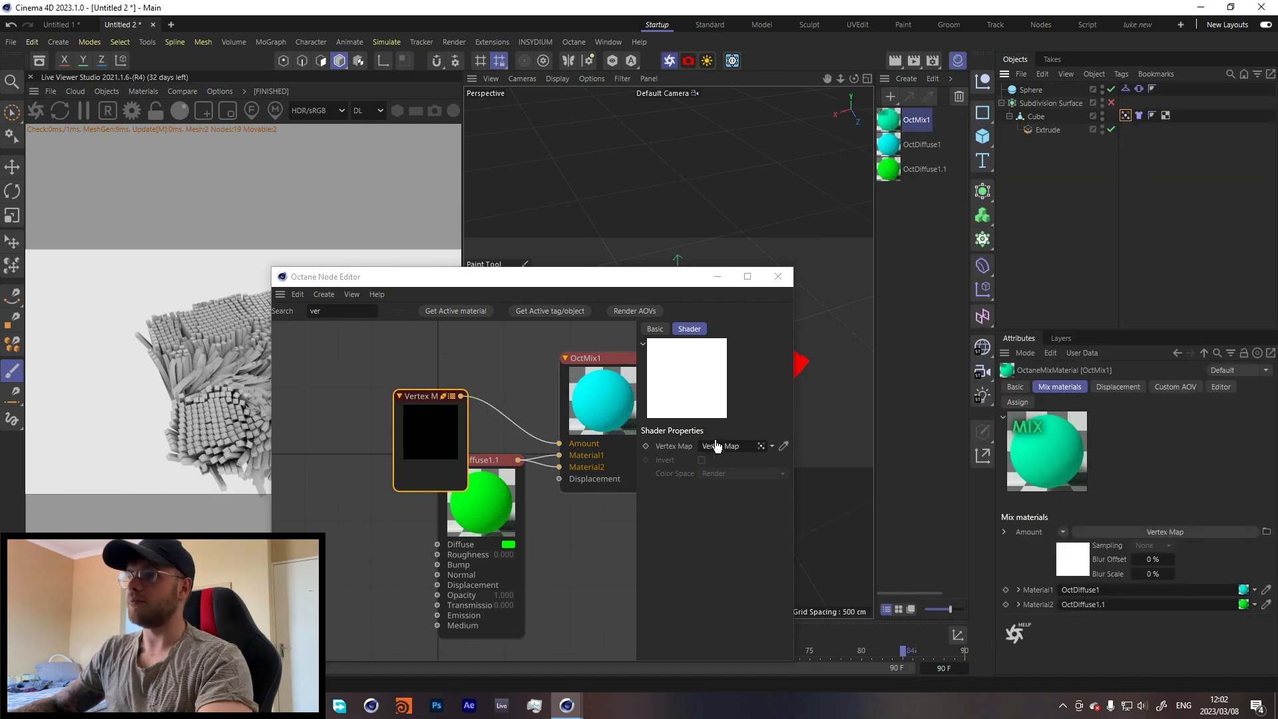
click(778, 276)
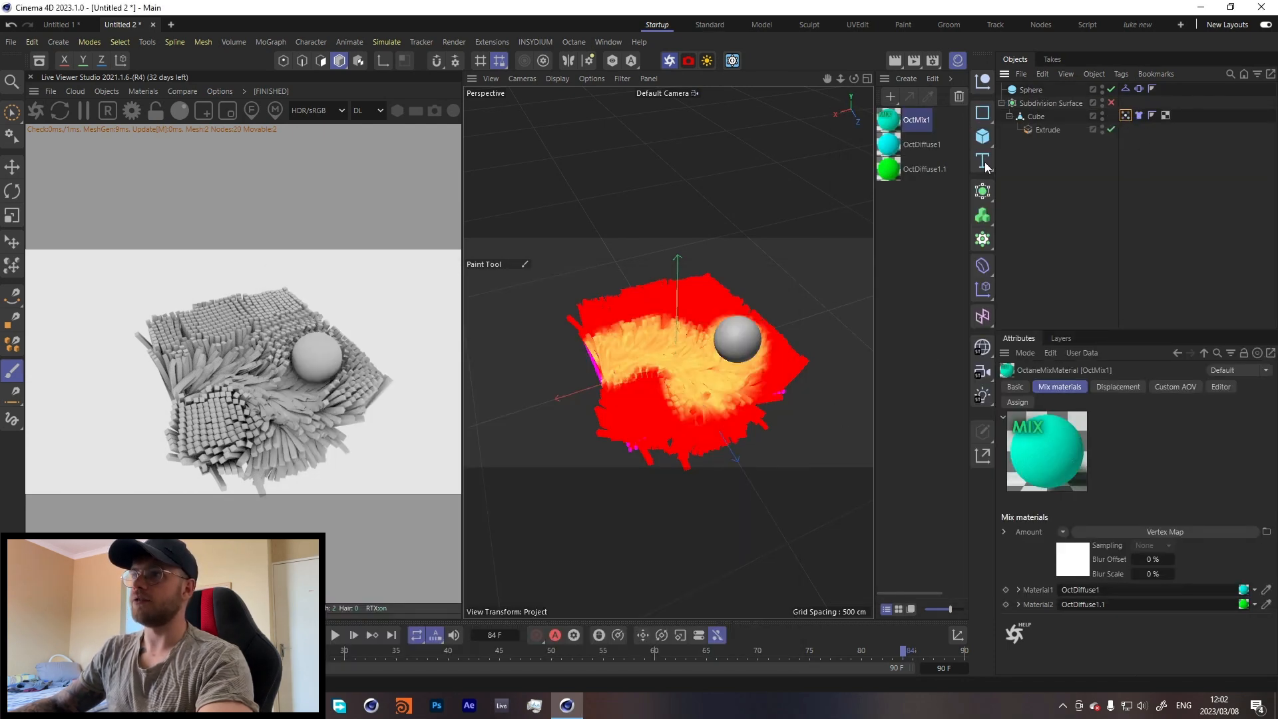
Apply the mix material to the Cube and inspect the two-coloured columns in the live render
drag(1031, 122, 1035, 117)
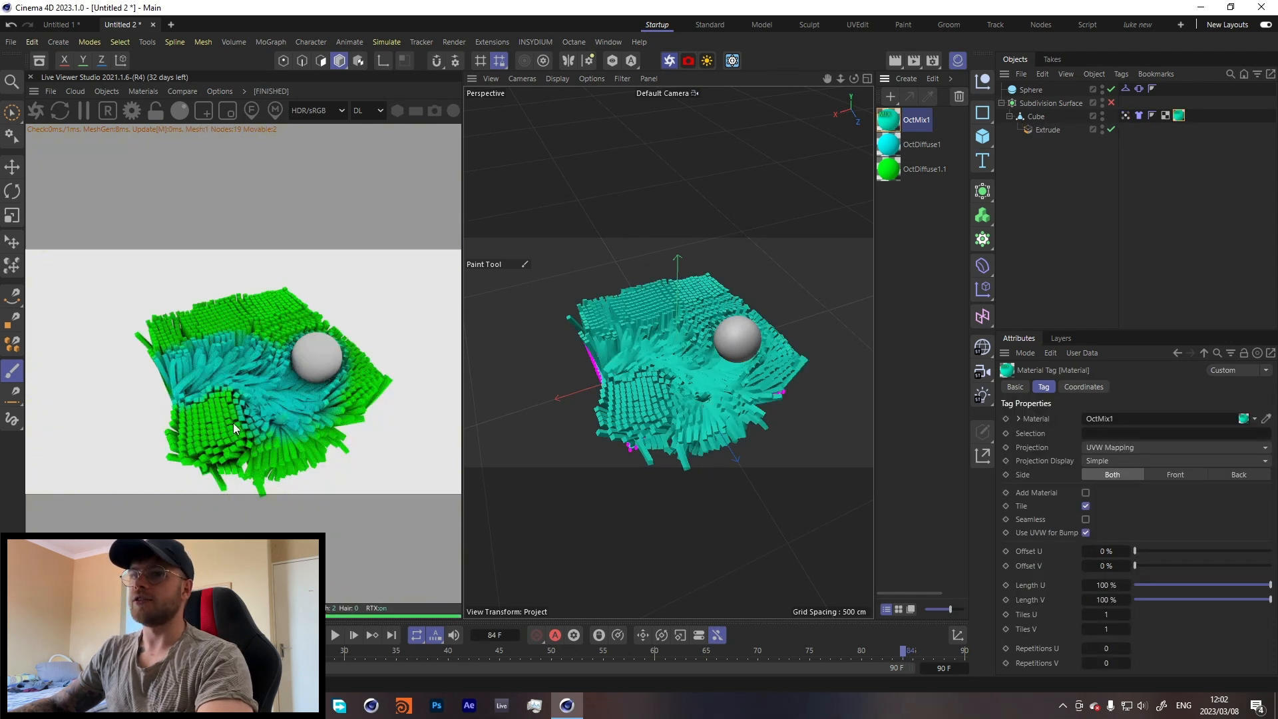
drag(276, 336, 170, 361)
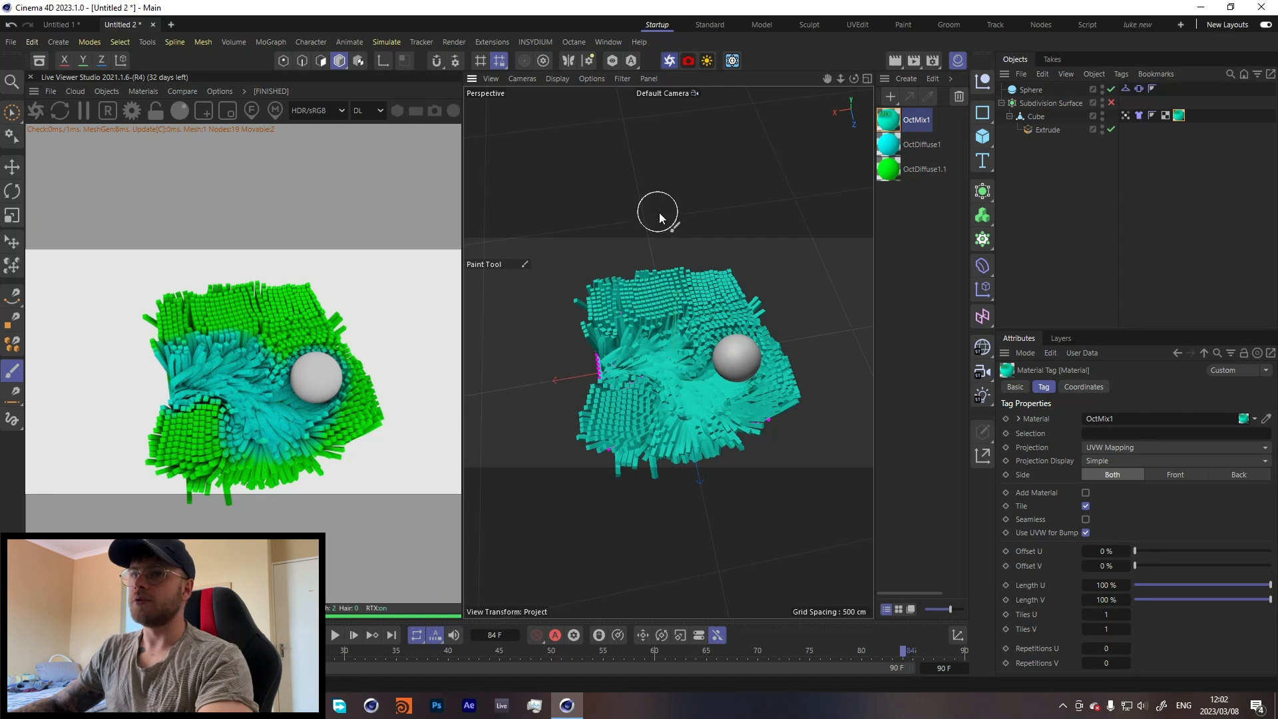
click(1060, 195)
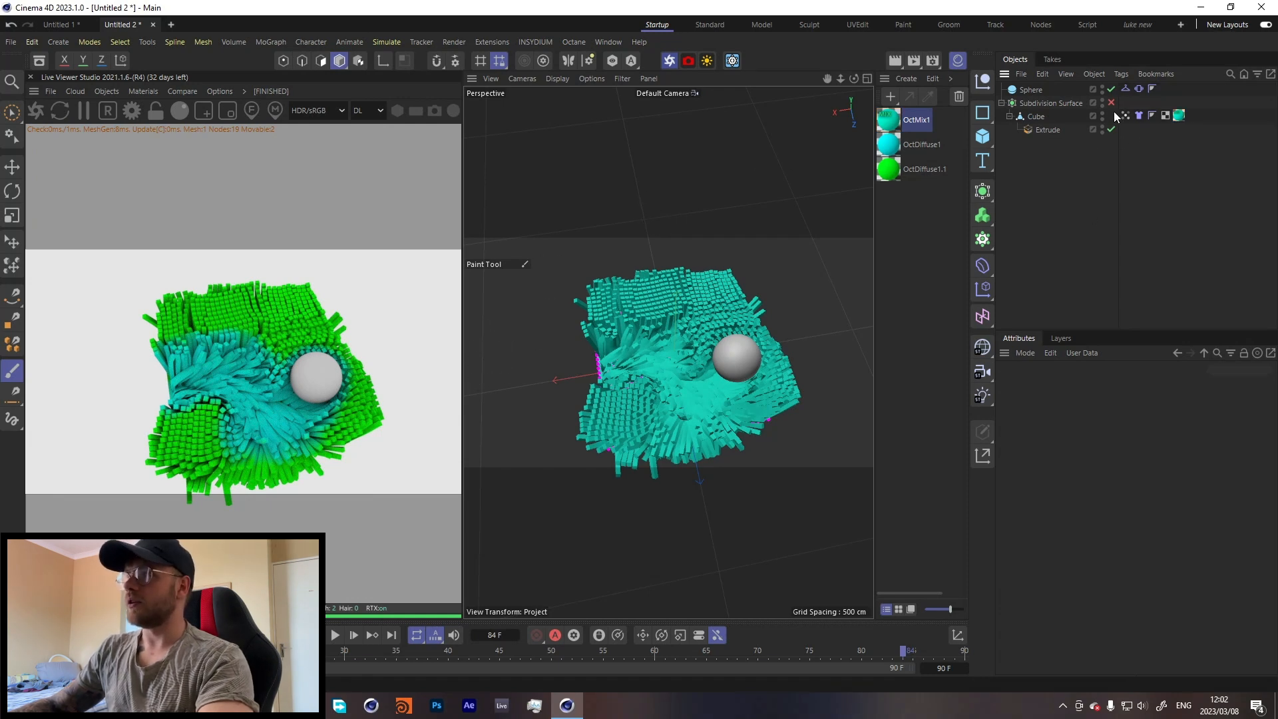
scroll(693, 357, up, 3)
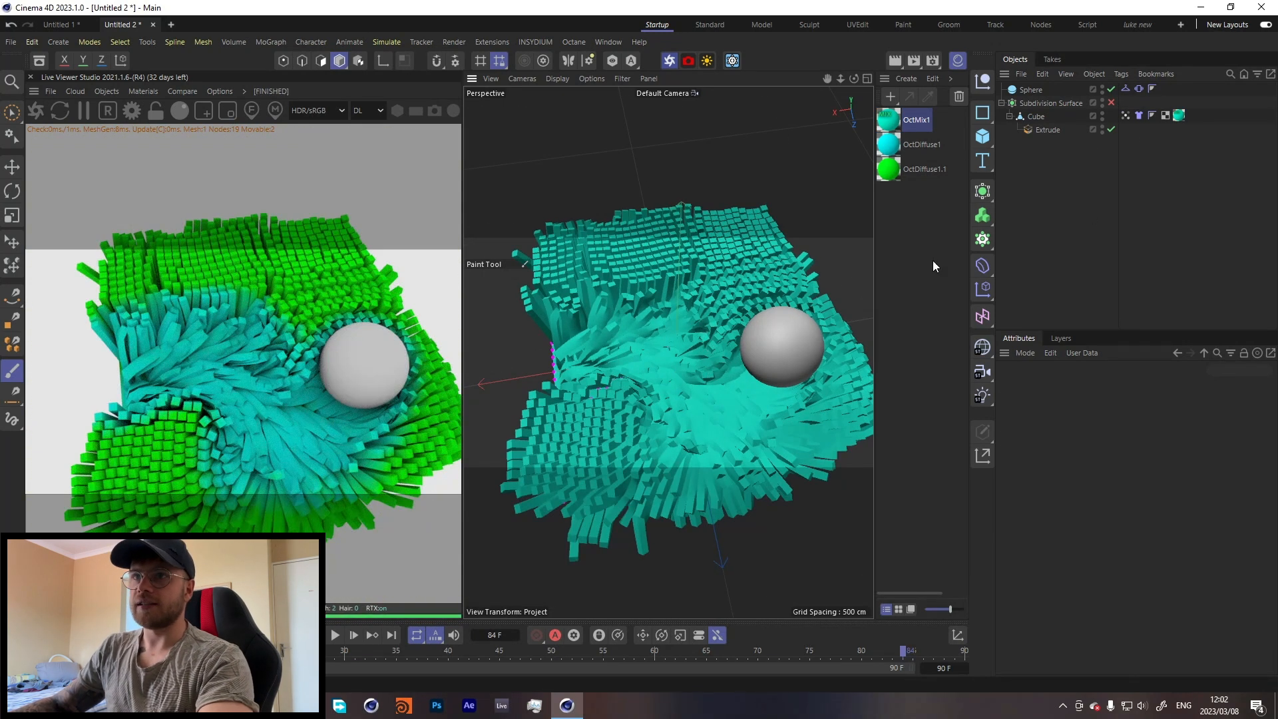
Enable the Subdivision Surface and move the Vertex Map tag from the Cube onto it
click(1110, 104)
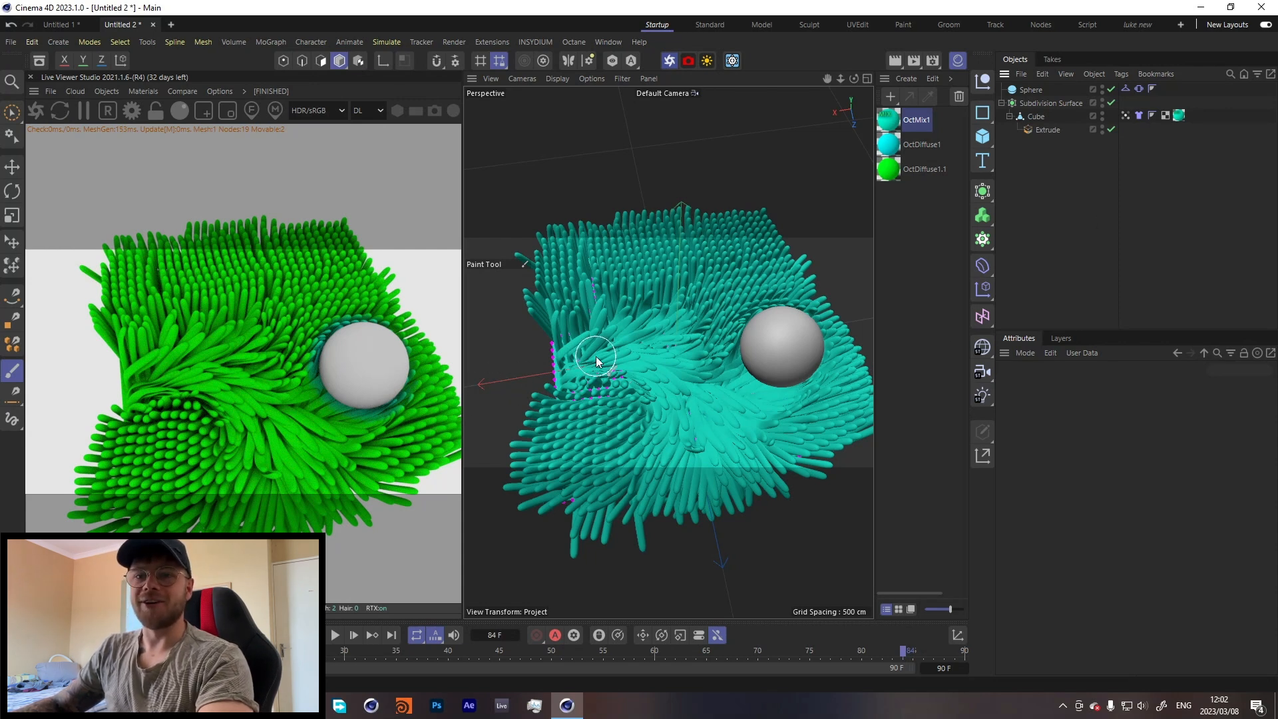
click(1125, 116)
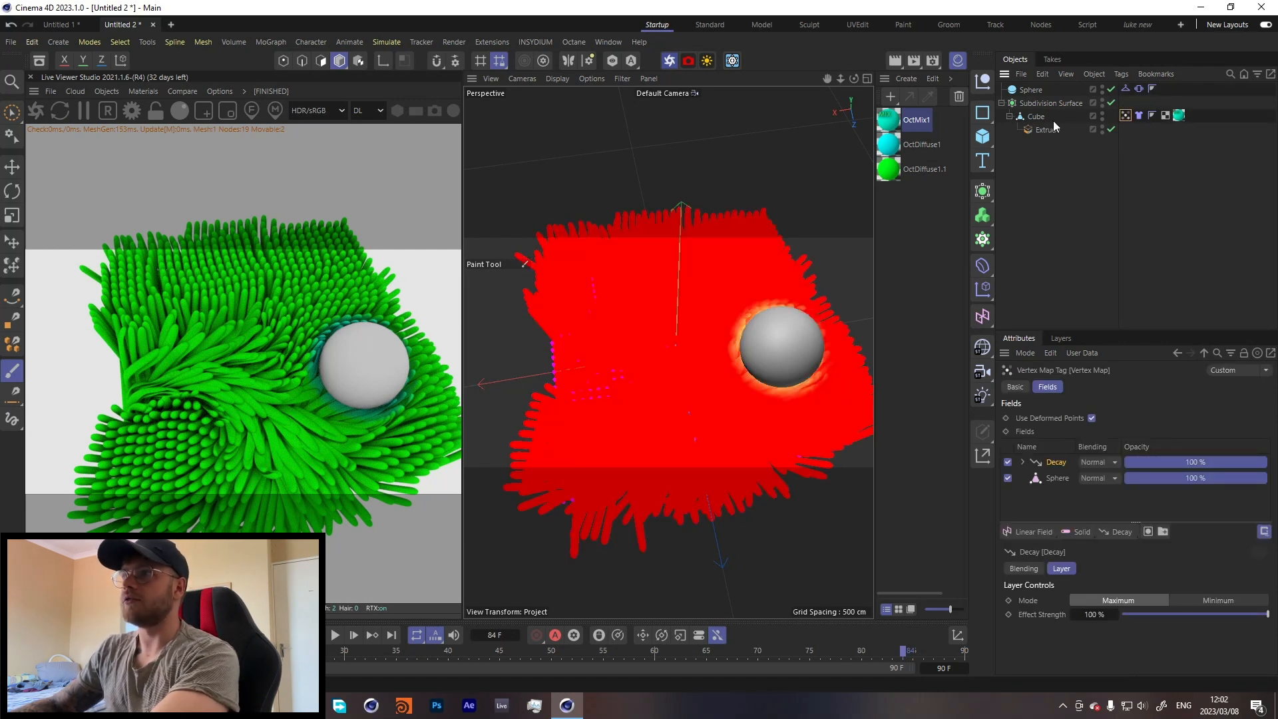
drag(1129, 104, 1125, 104)
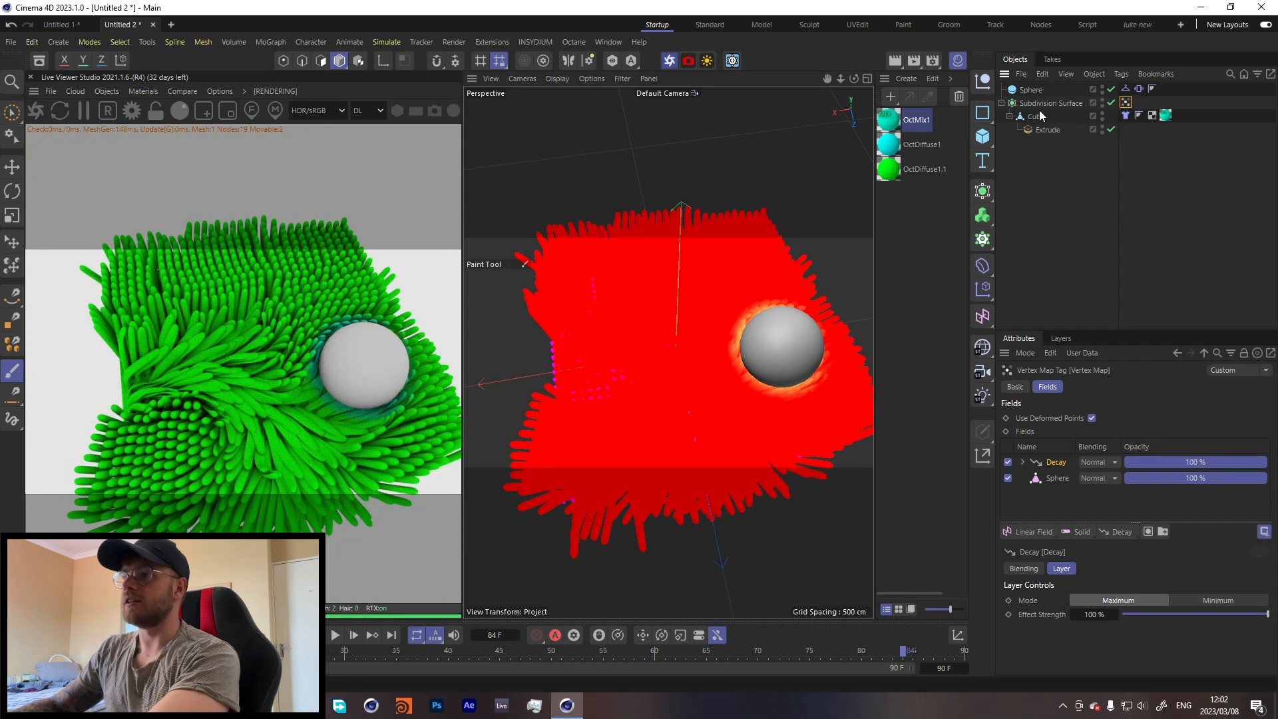
click(1042, 104)
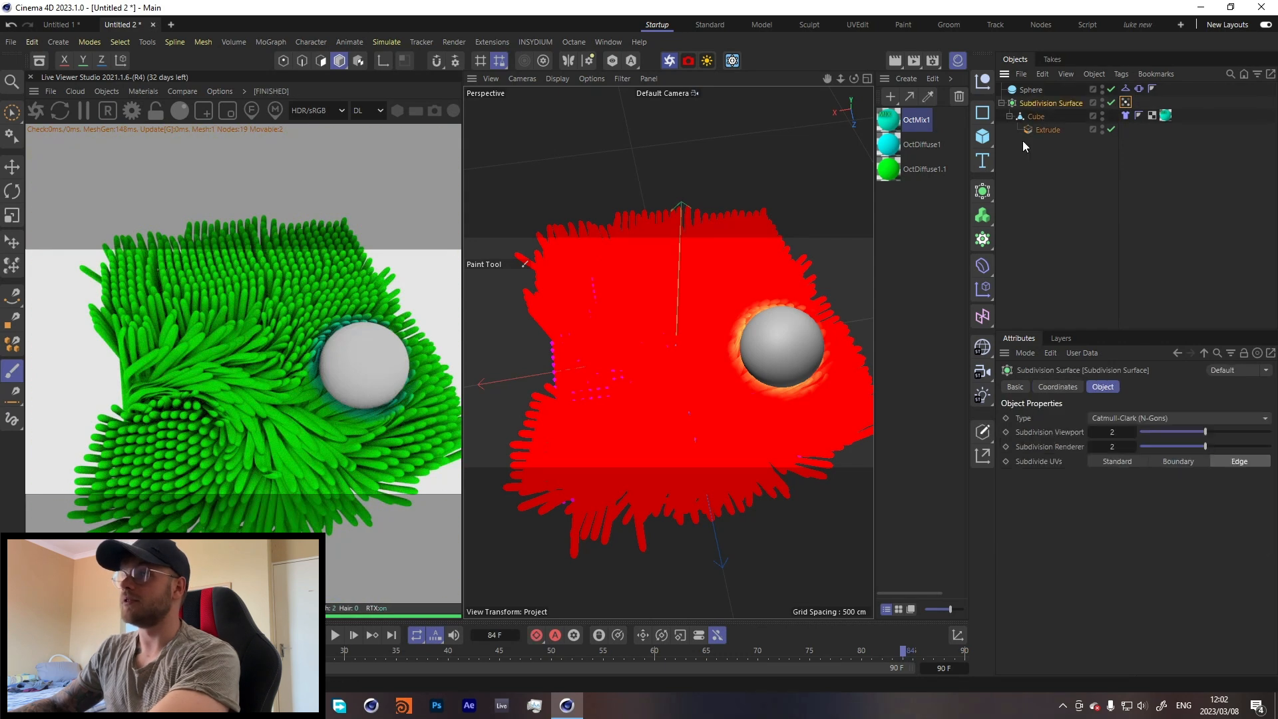
Play the cloth simulation and pause partway to check the sphere's two-coloured trail on the smoothed columns in the live render
click(335, 634)
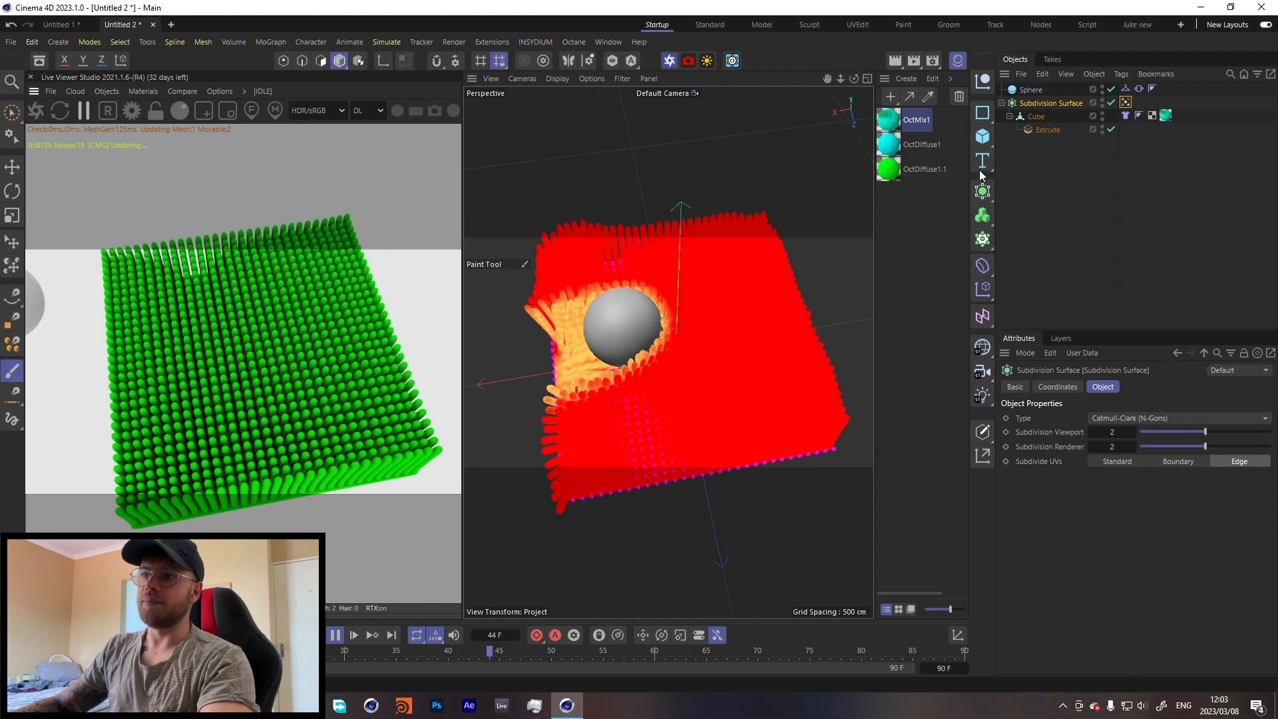
click(336, 638)
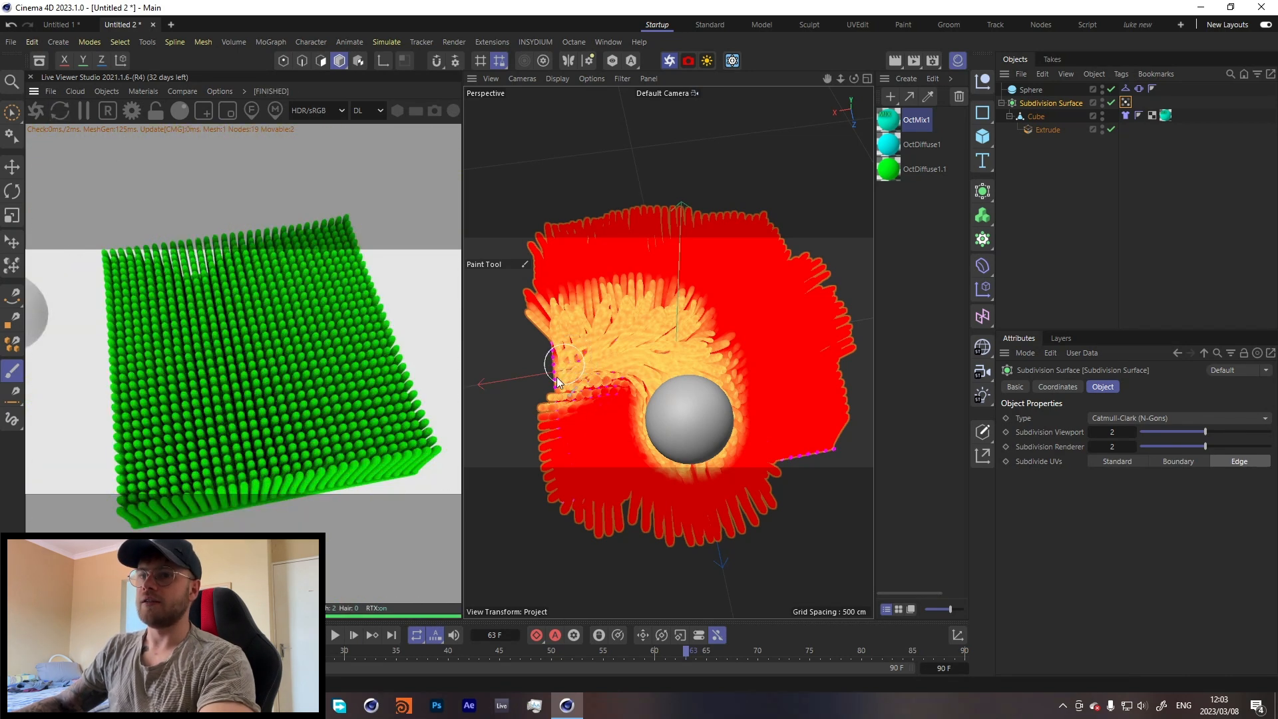
click(338, 634)
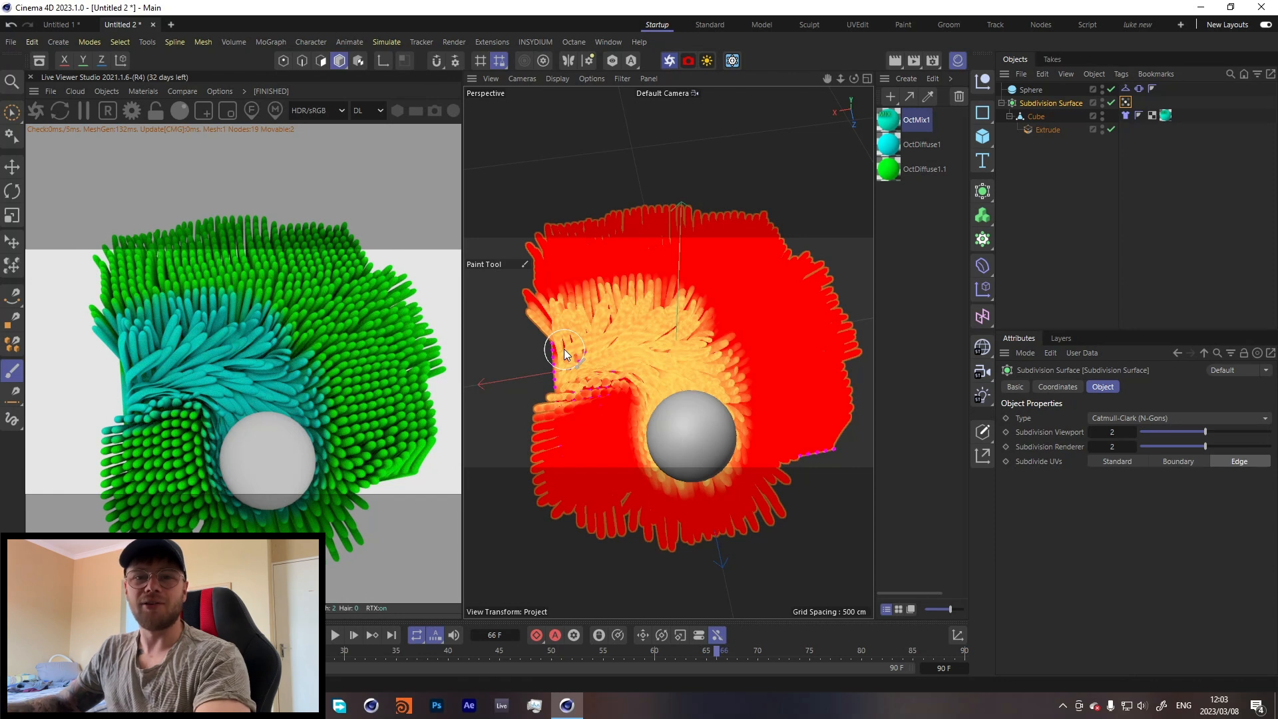
Open the surface properties of the Cube's Cloth tag
click(1126, 116)
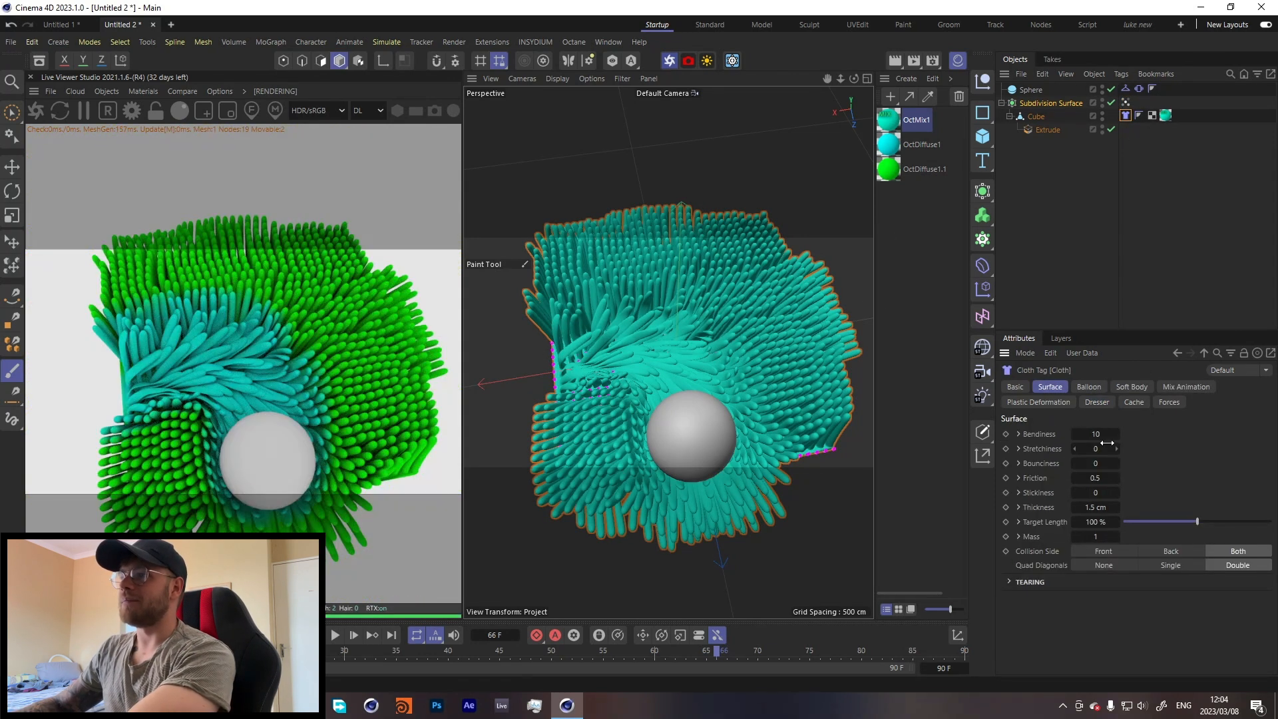